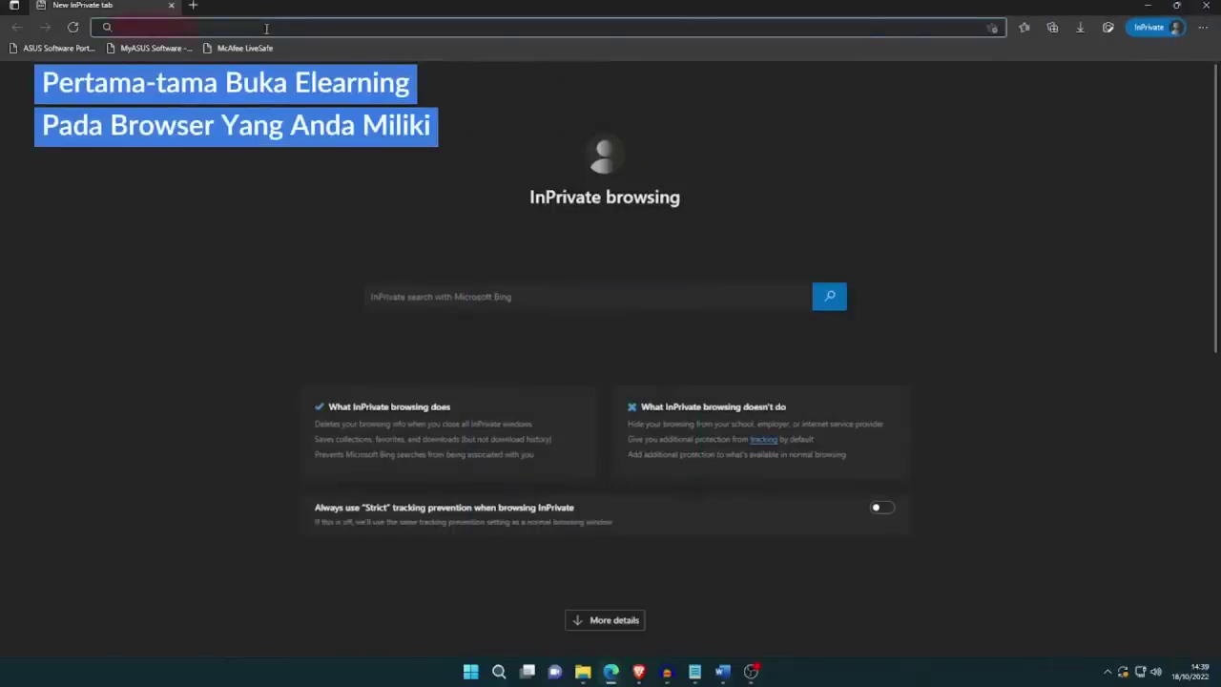
# - Open the e-learning site elearning.ut.ac.id and go to its login page
pyautogui.write('elea')
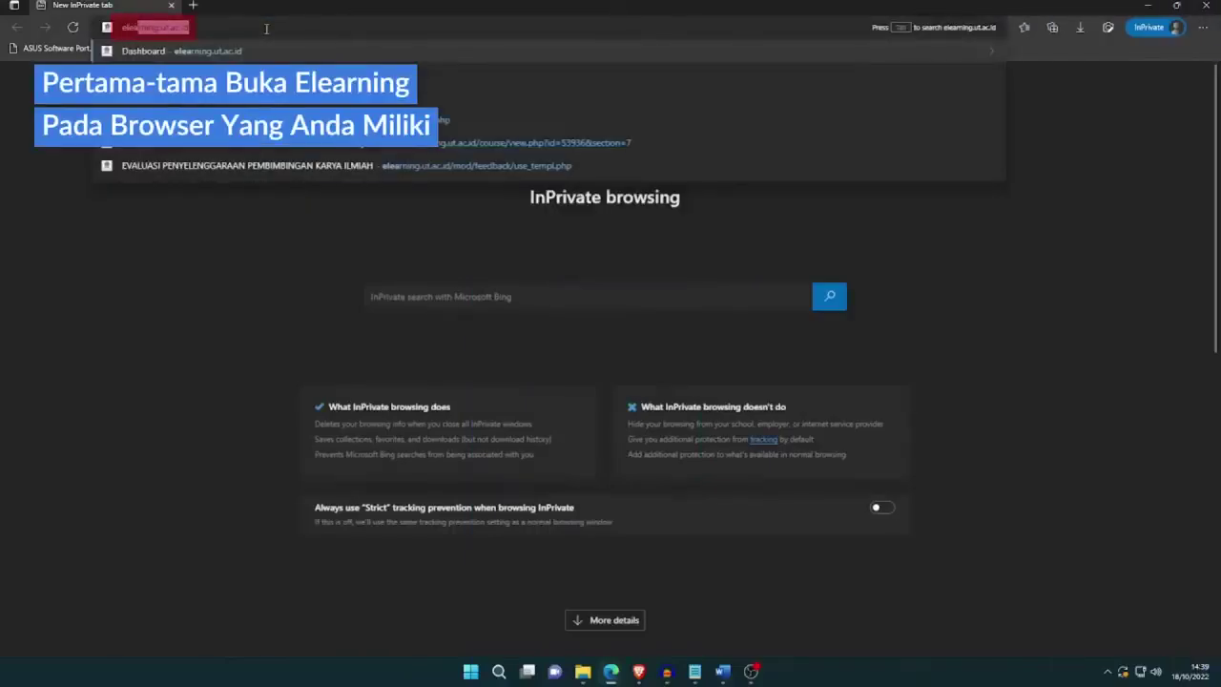
pyautogui.write('rning.')
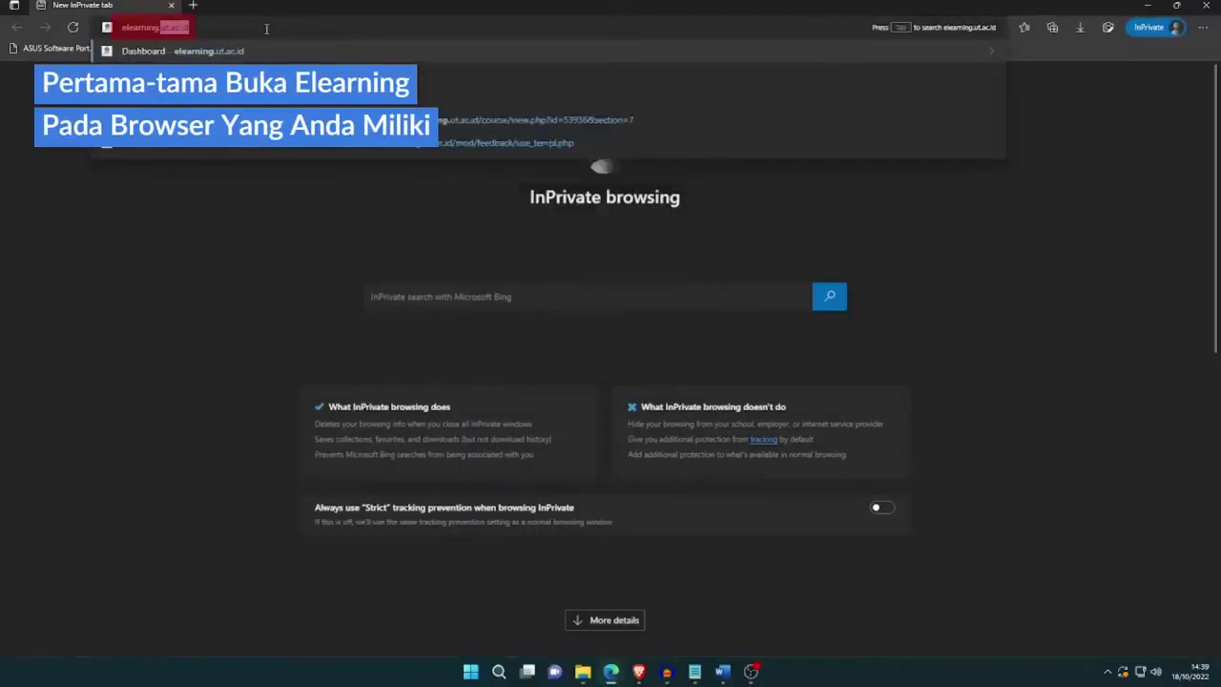
pyautogui.write('ut.ac.id')
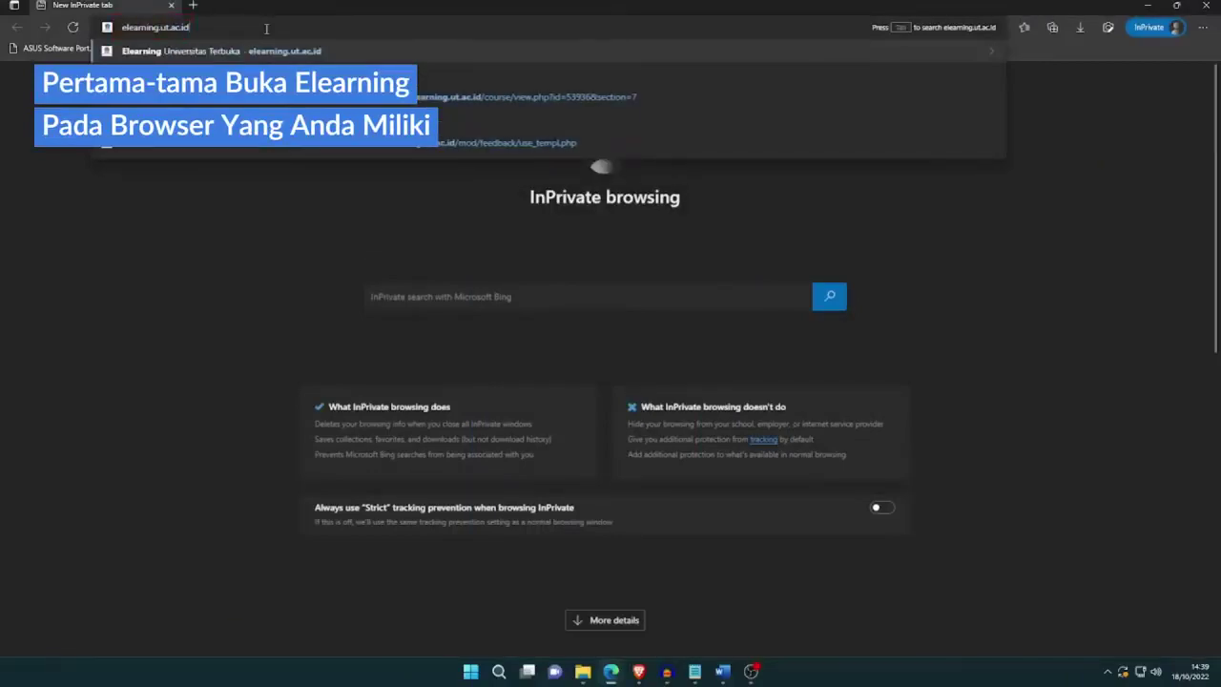
pyautogui.press('Return')
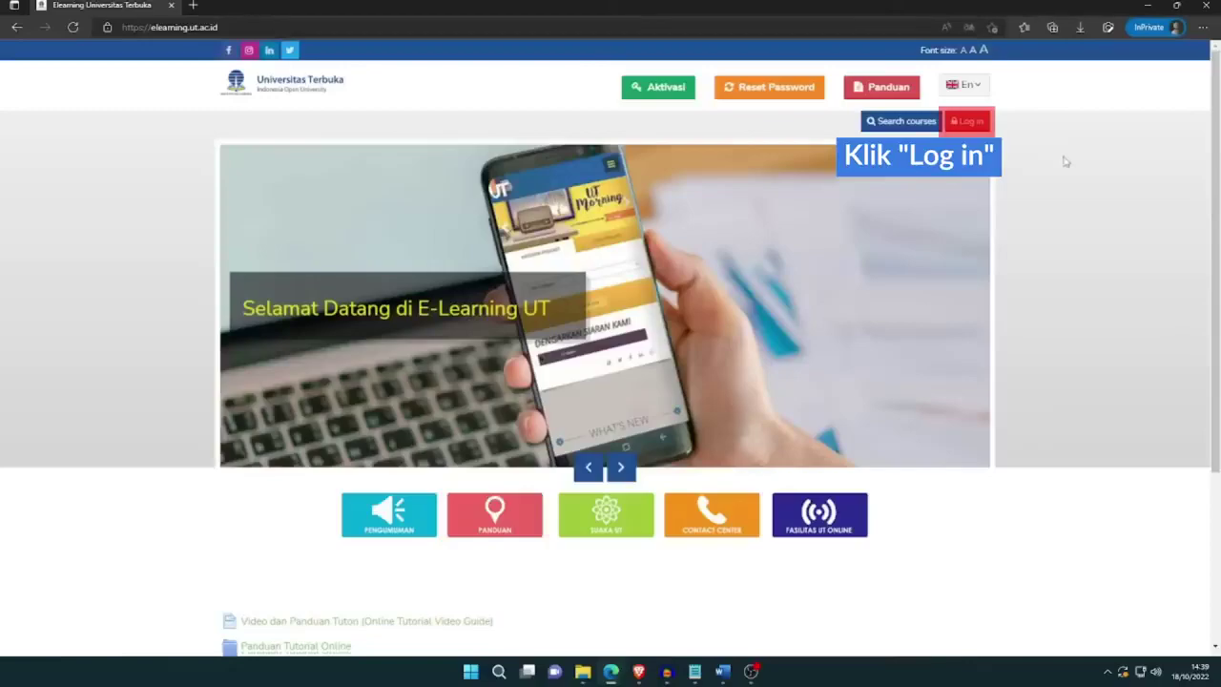
pyautogui.click(968, 123)
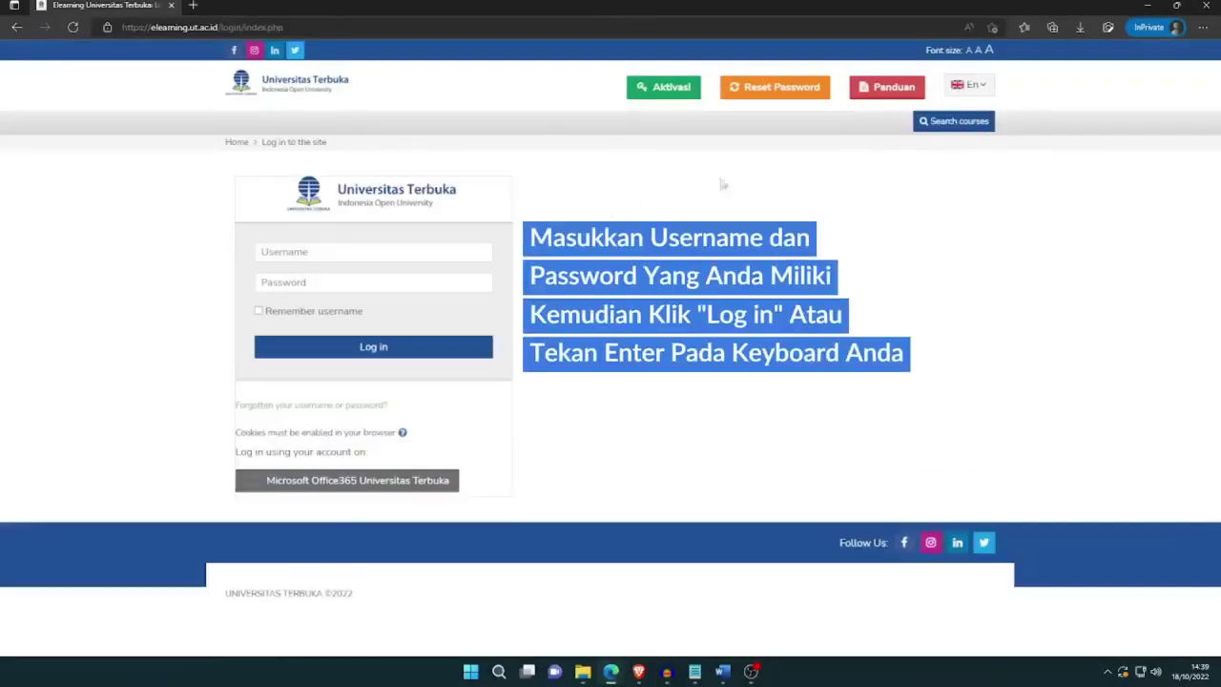
# - Log in to the e-learning account with the student's username and account password
pyautogui.click(464, 256)
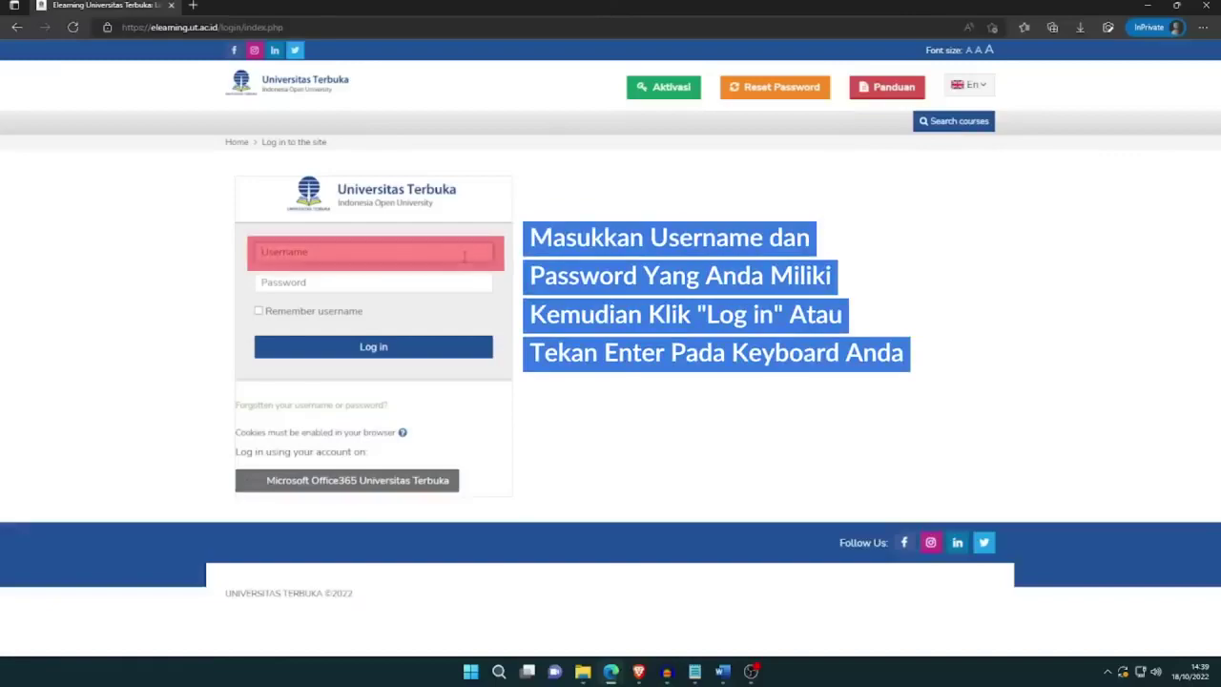
pyautogui.write('0123456789')
pyautogui.click(414, 284)
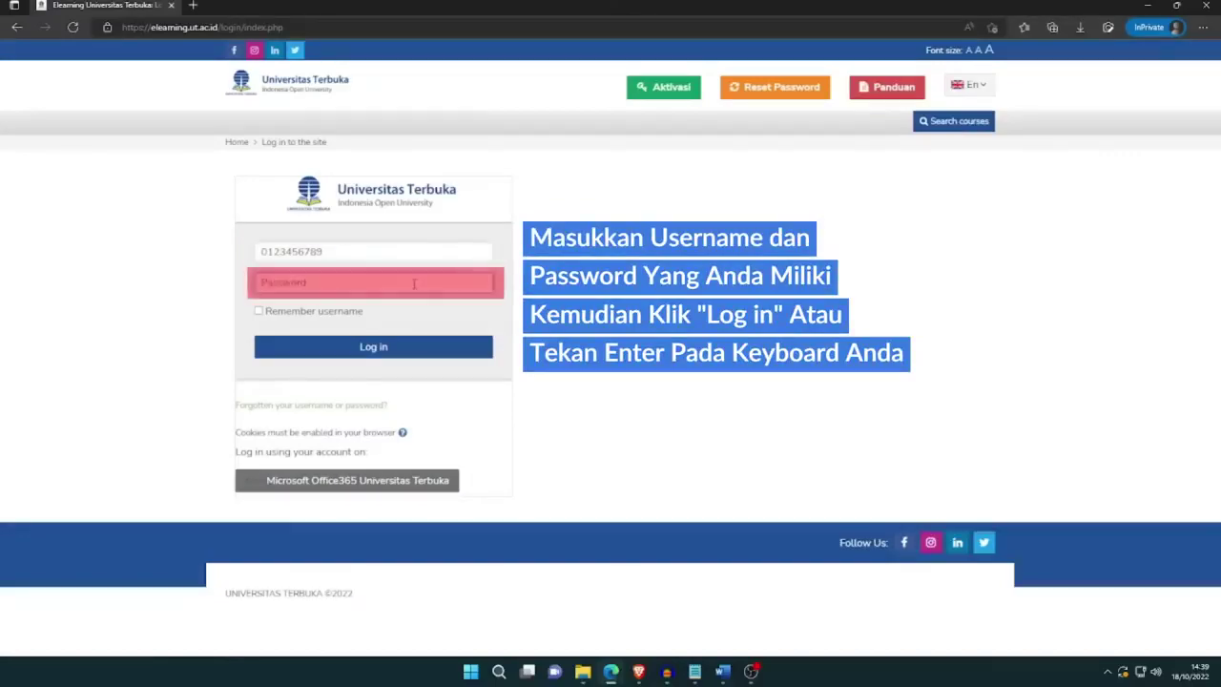
pyautogui.write('0')
pyautogui.write('•••••••')
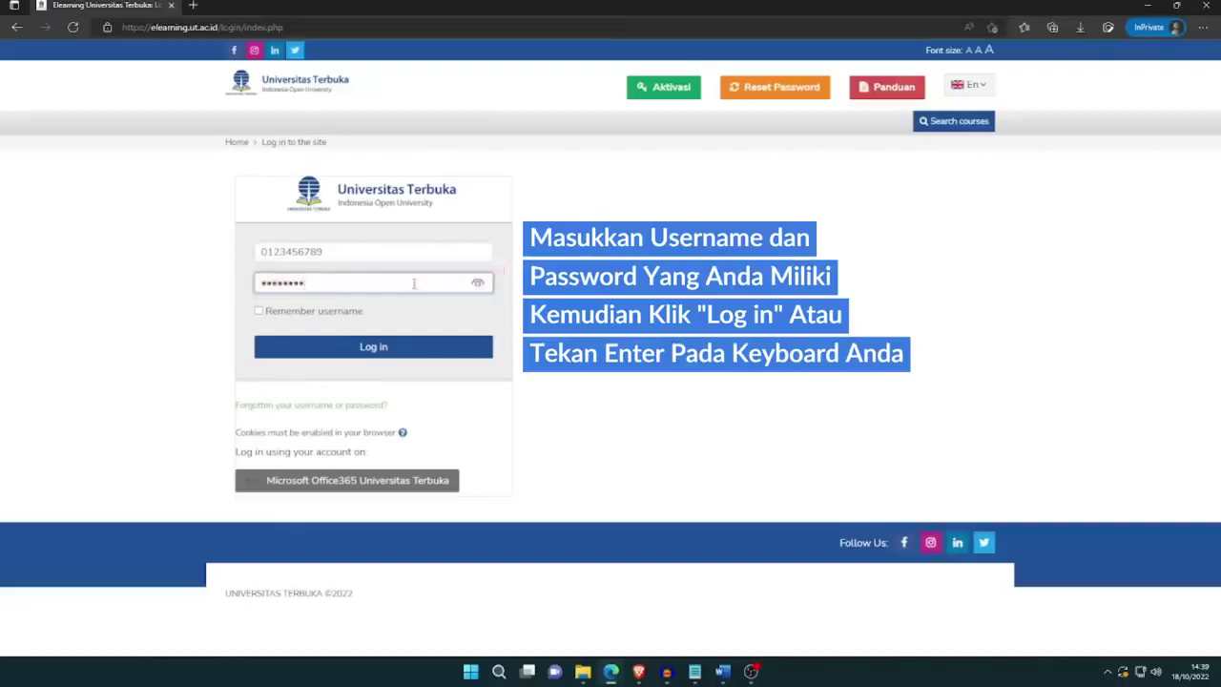
pyautogui.press('Return')
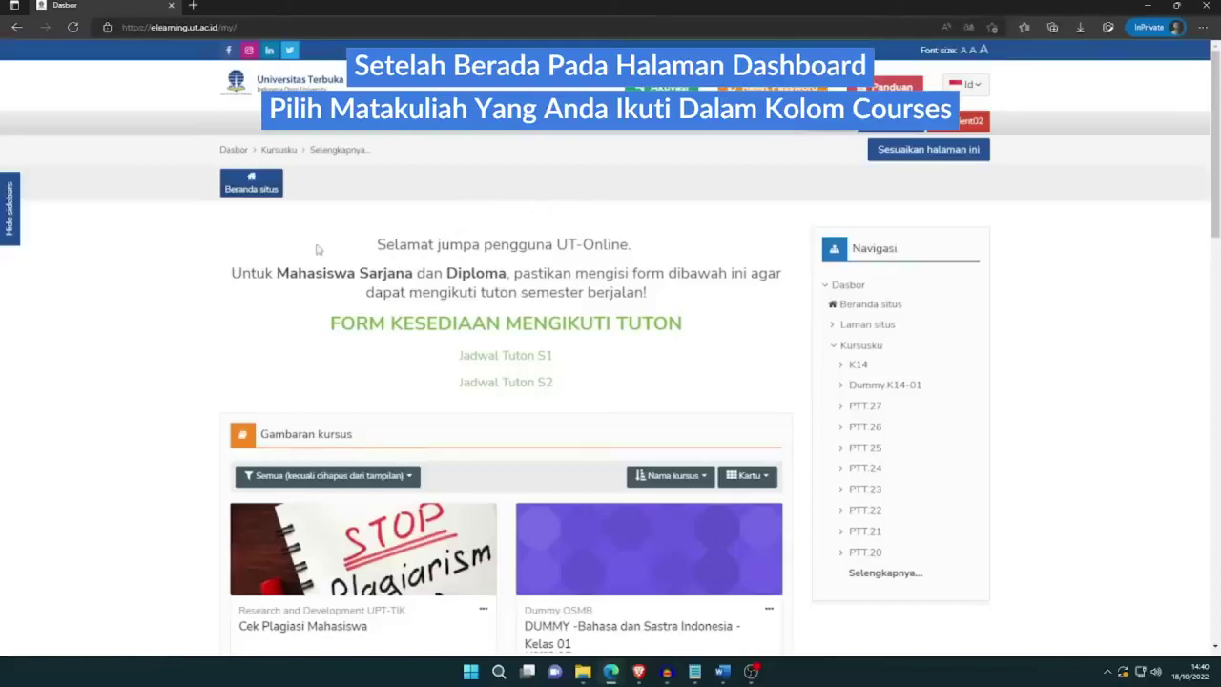
# - Open the course "DUMMY -Bahasa dan Sastra Indonesia - Kelas 08" from the dashboard's course overview
pyautogui.scroll(-3, 319, 249)
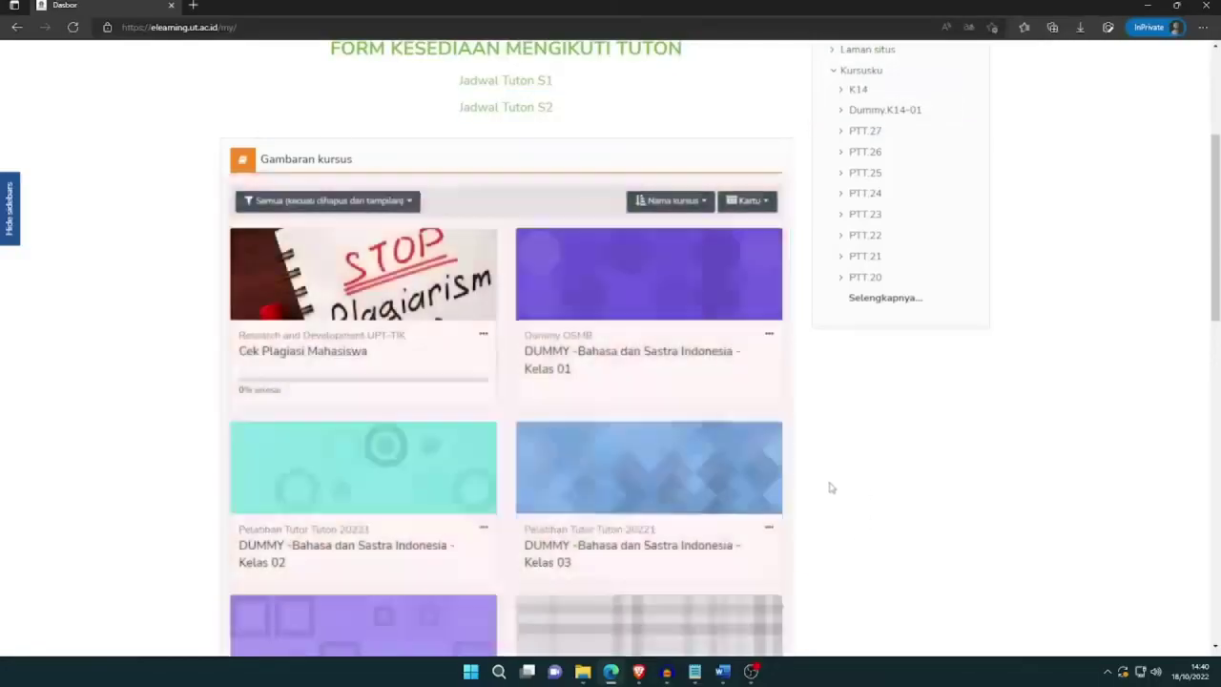
pyautogui.scroll(-3, 829, 489)
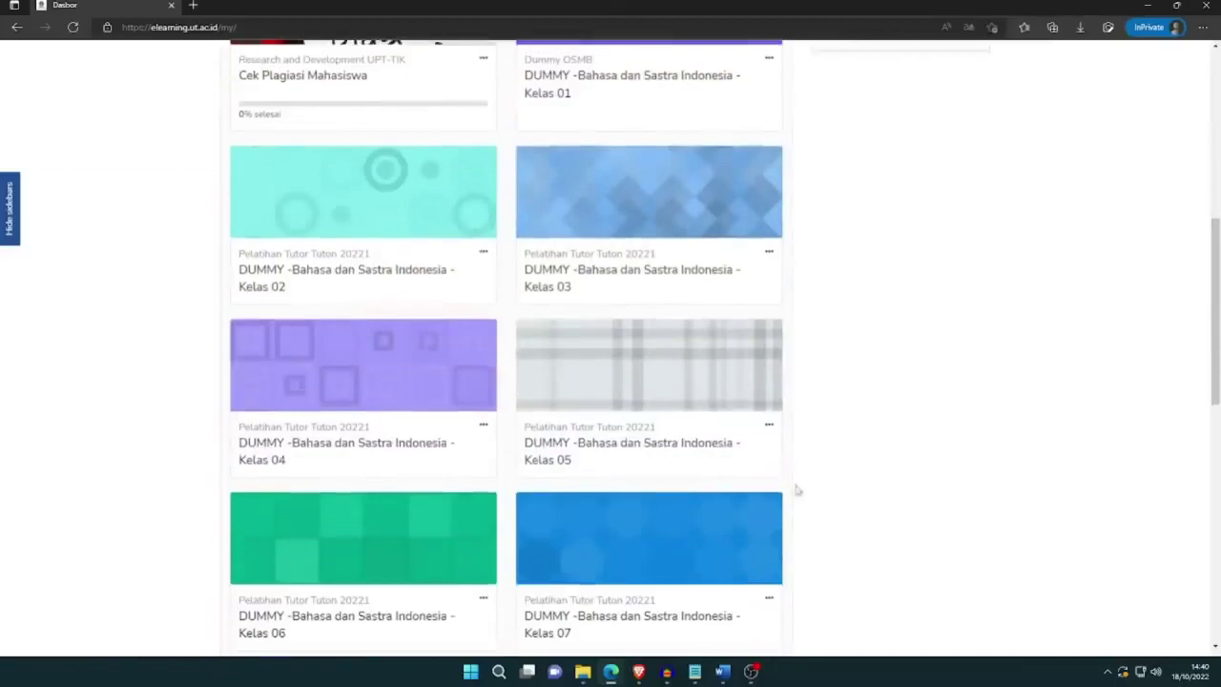
pyautogui.scroll(-3, 719, 542)
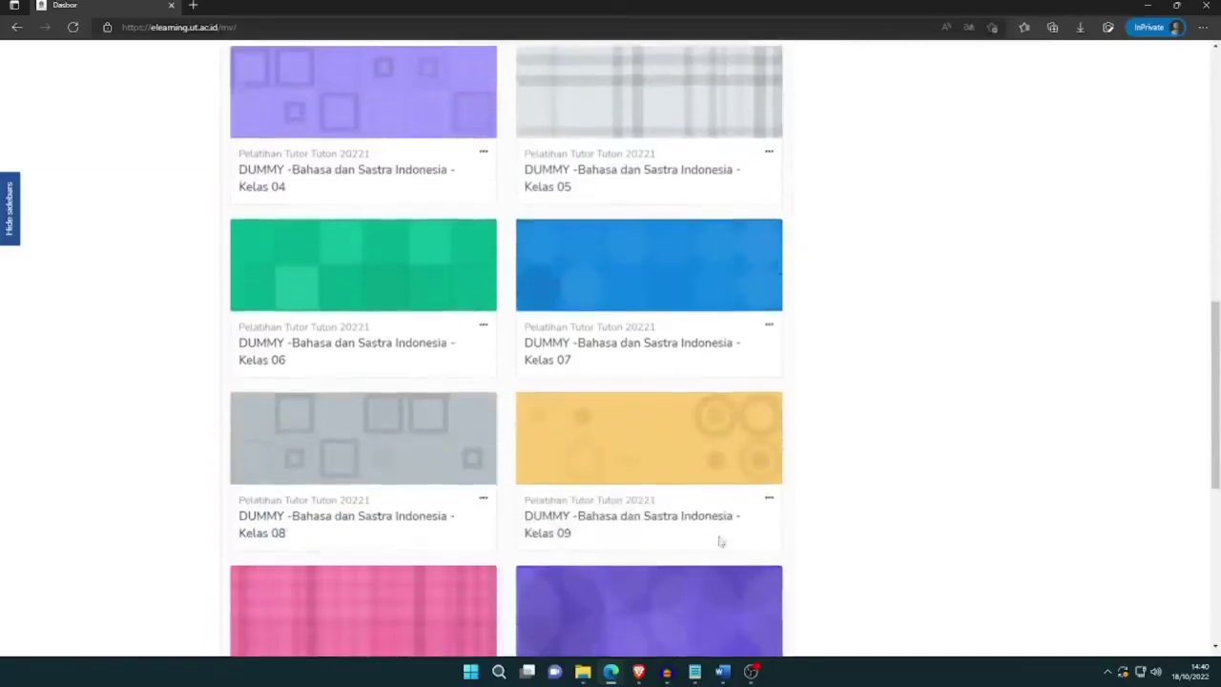
pyautogui.click(323, 516)
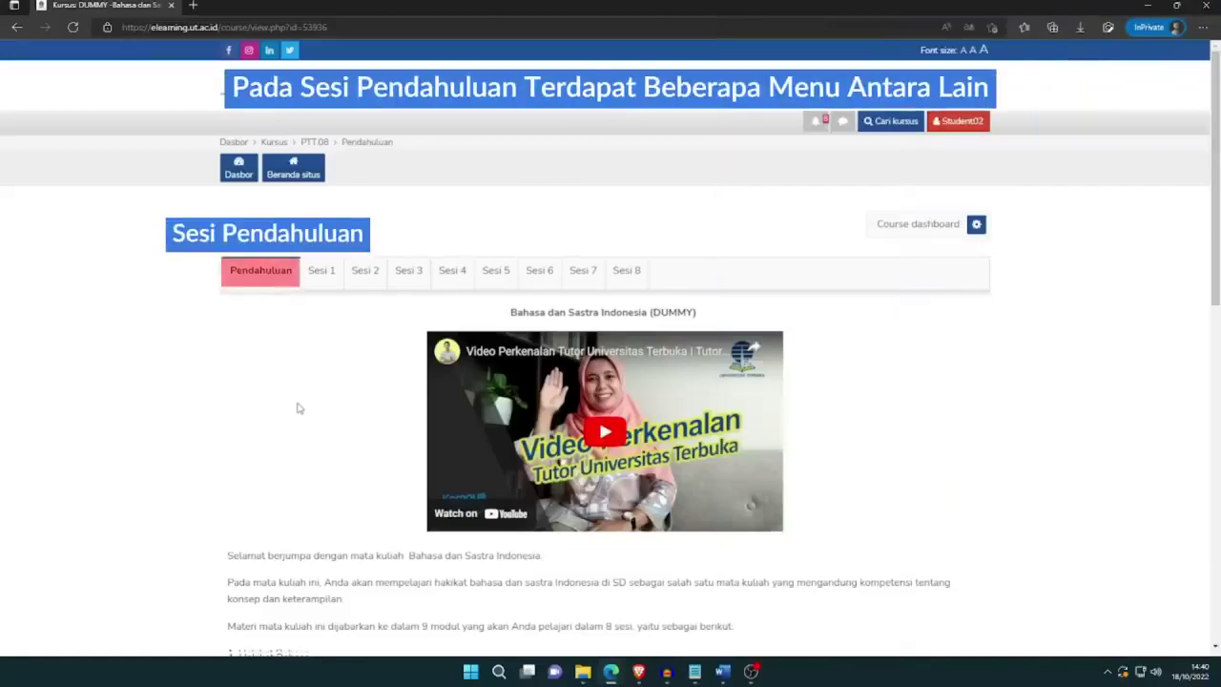
# - Review the course's Pendahuluan section, including the Perkenalan, Tata Tertib and RAT items
pyautogui.scroll(-5, 297, 408)
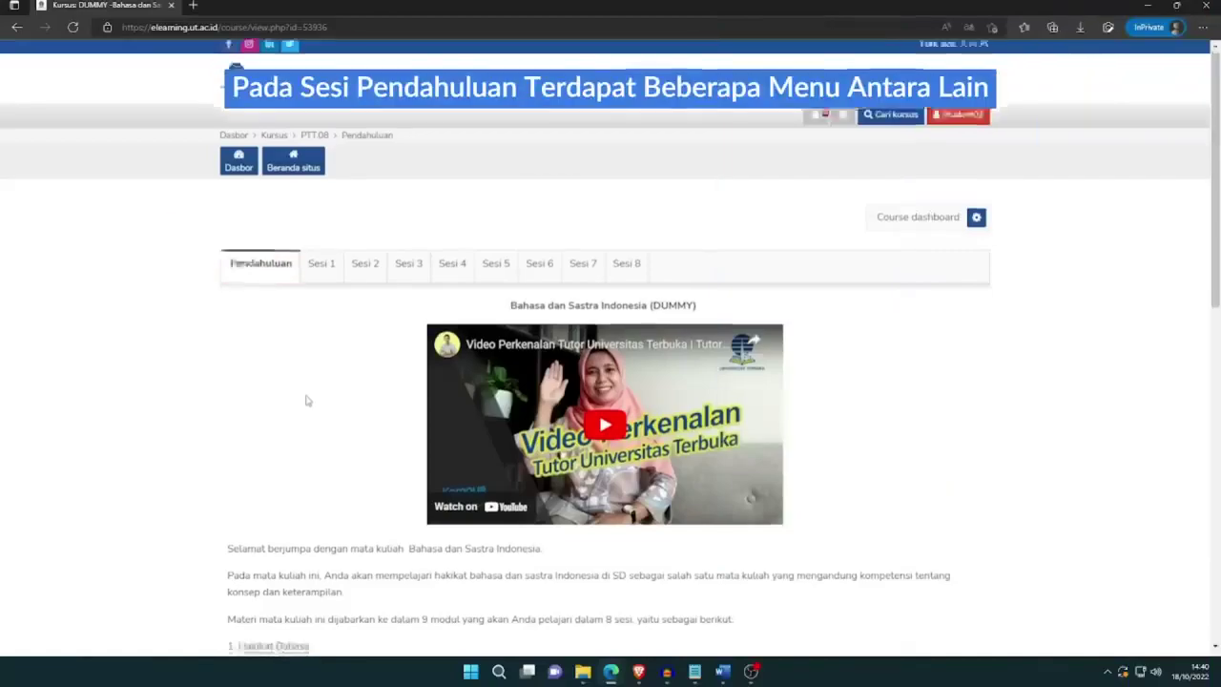
pyautogui.scroll(-3, 320, 403)
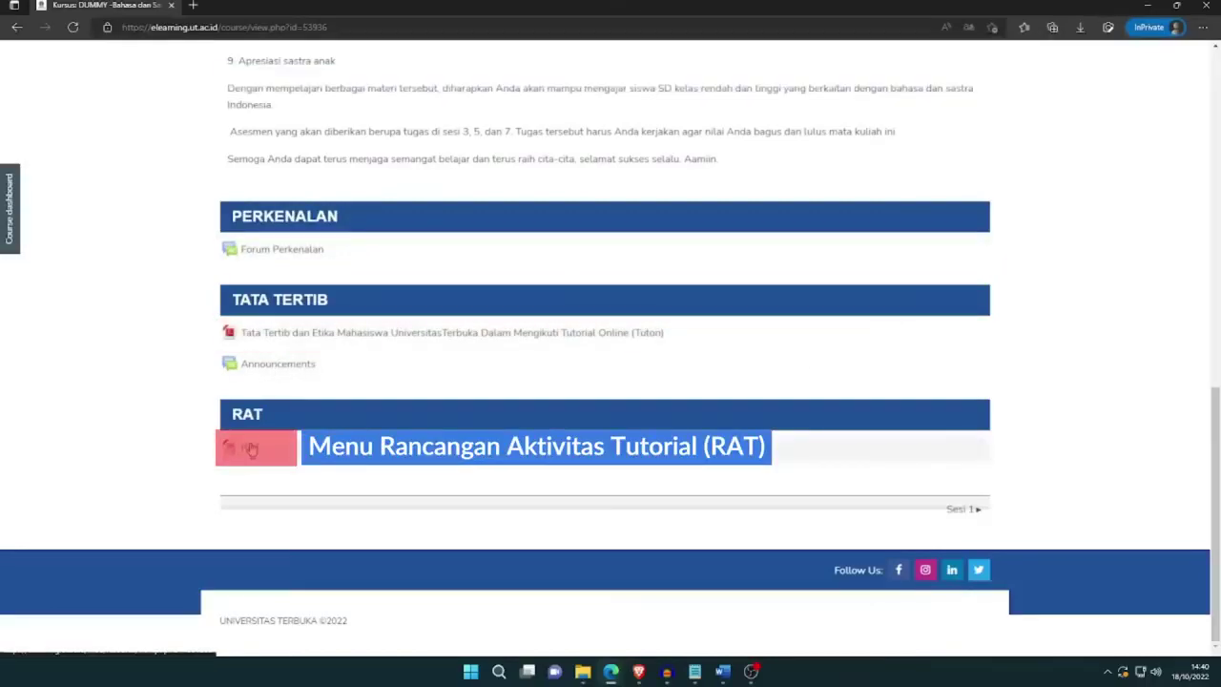
pyautogui.scroll(6, 283, 217)
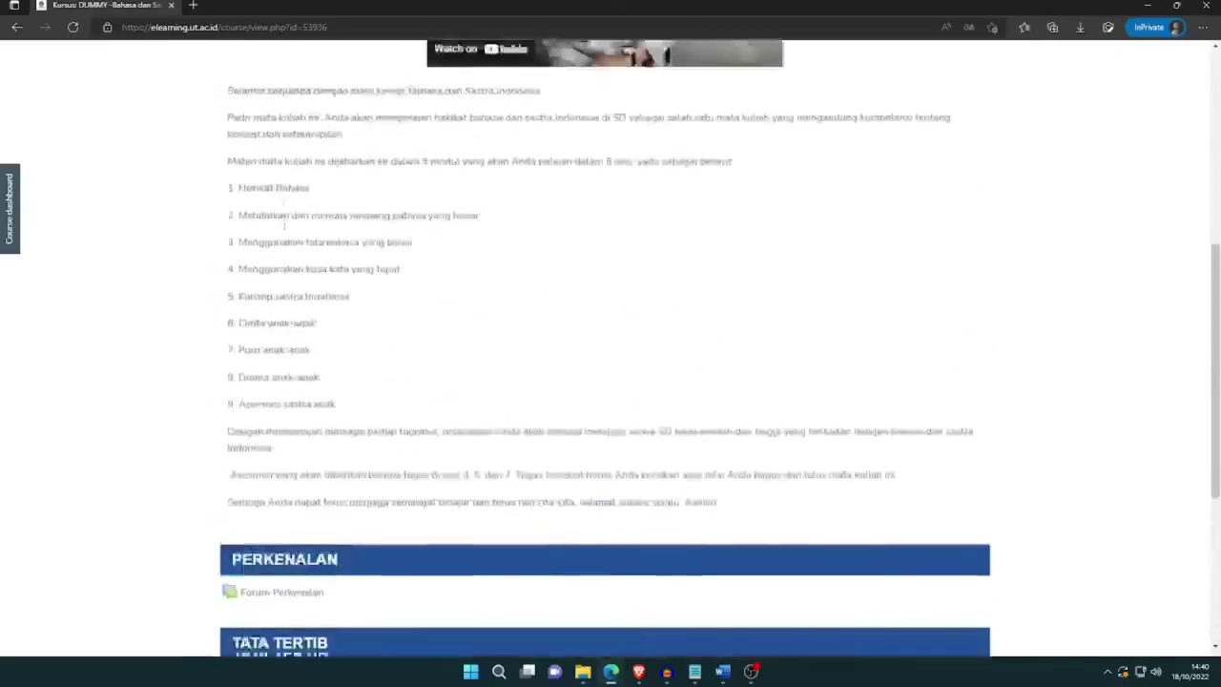
pyautogui.scroll(3, 282, 217)
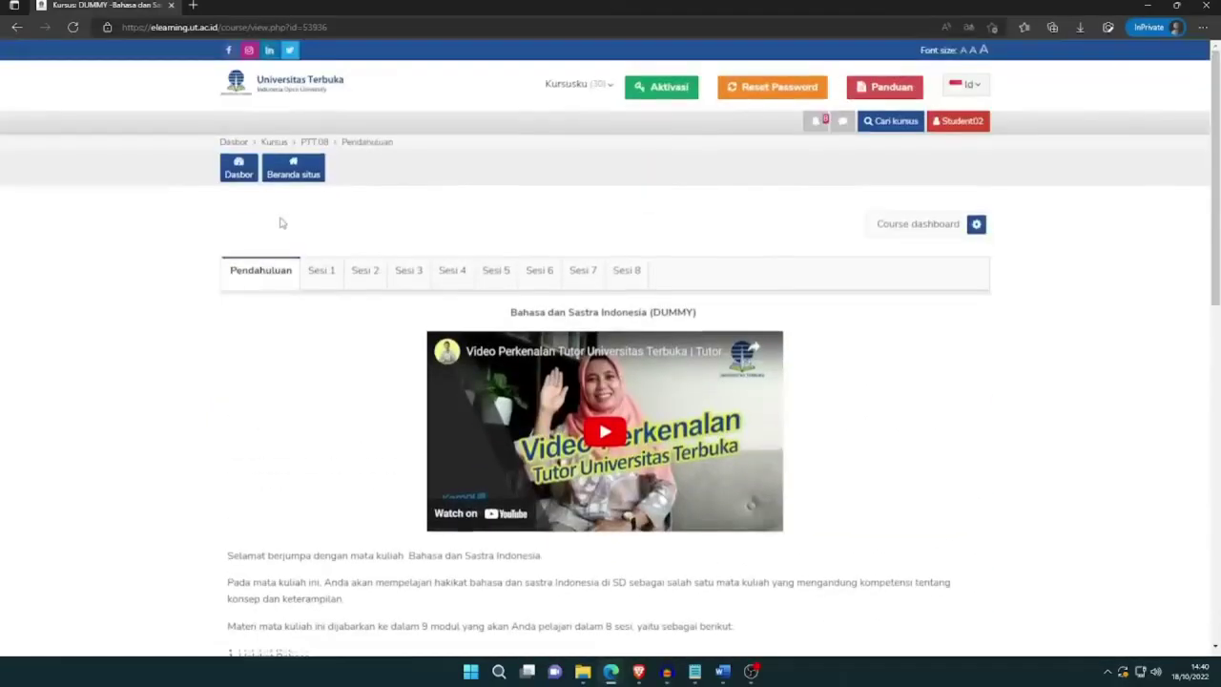
# - Open Sesi 1 of the course and review its Kehadiran, Materi and Diskusi sections
pyautogui.click(323, 278)
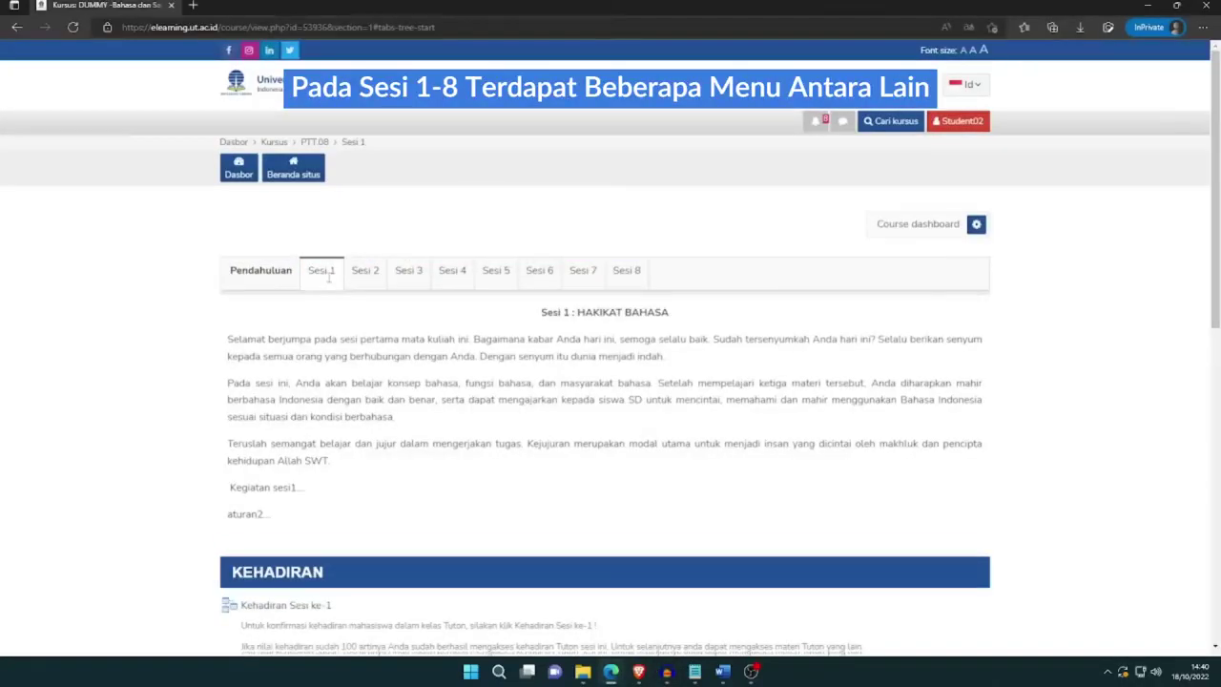
pyautogui.scroll(-3, 320, 317)
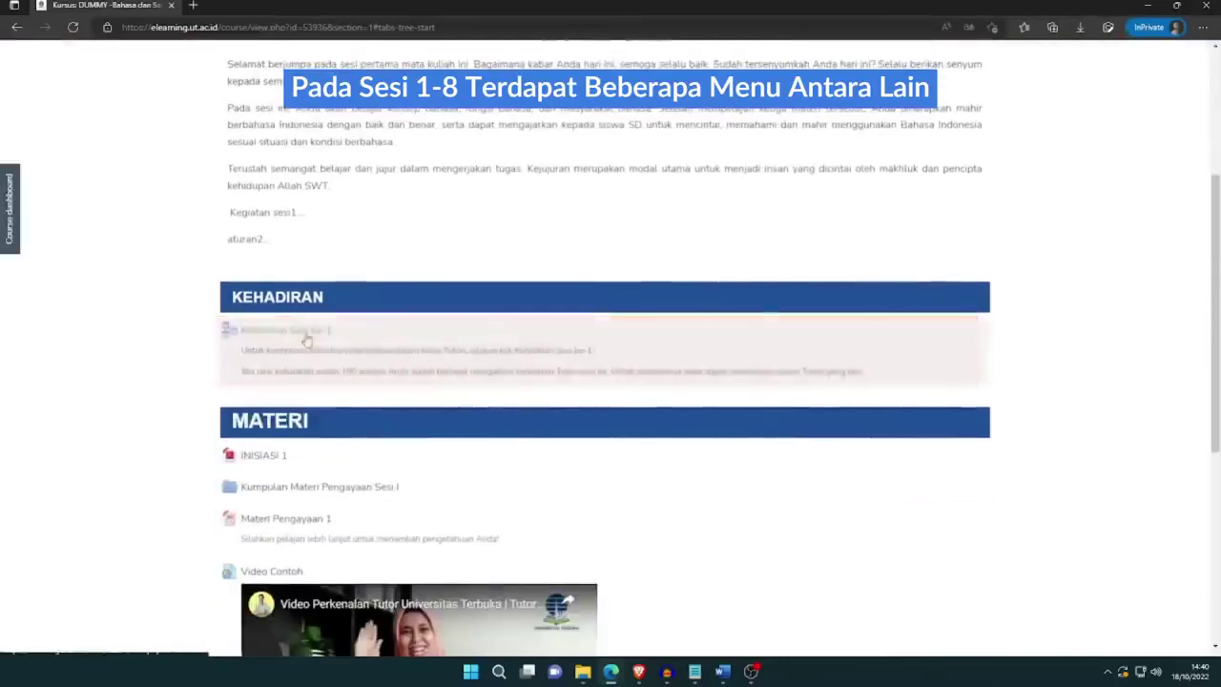
pyautogui.scroll(-2, 305, 339)
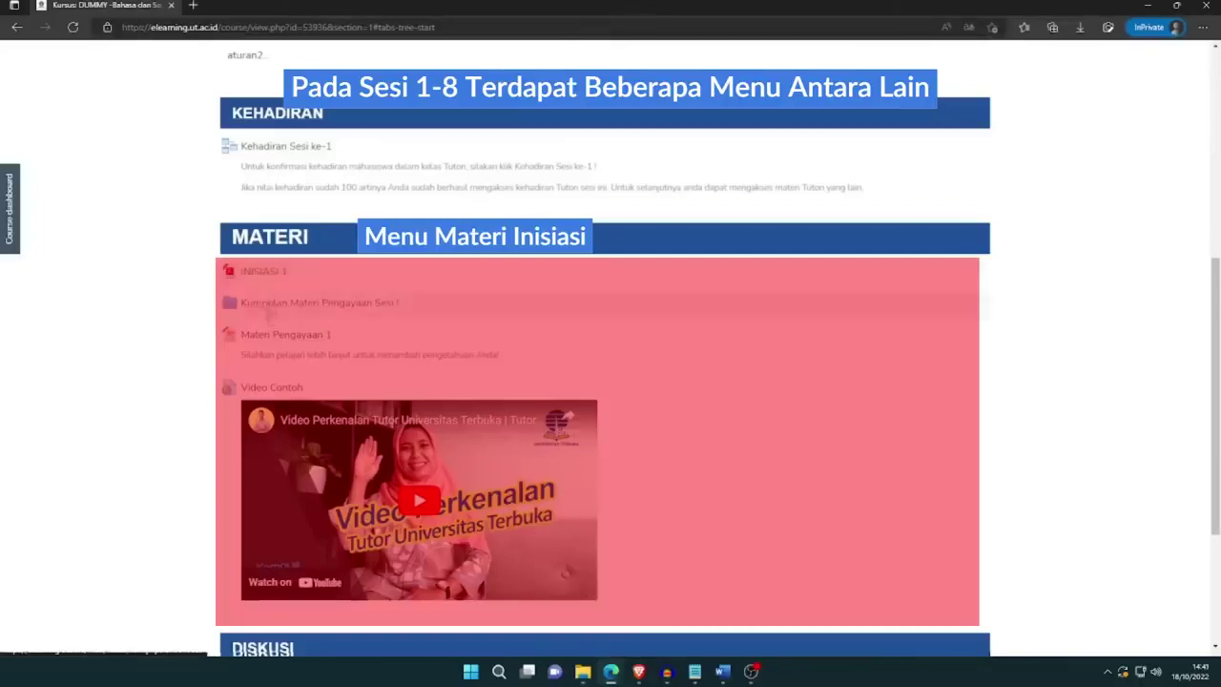
pyautogui.scroll(-3, 267, 419)
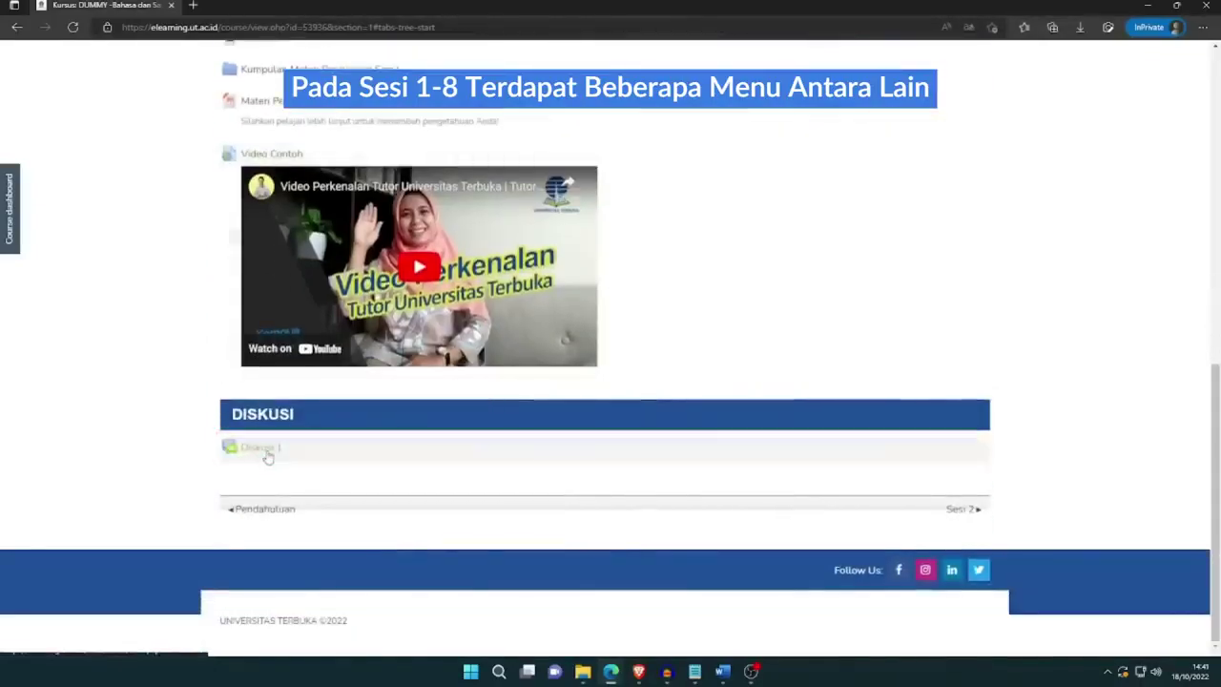
pyautogui.scroll(5, 263, 458)
pyautogui.scroll(3, 270, 457)
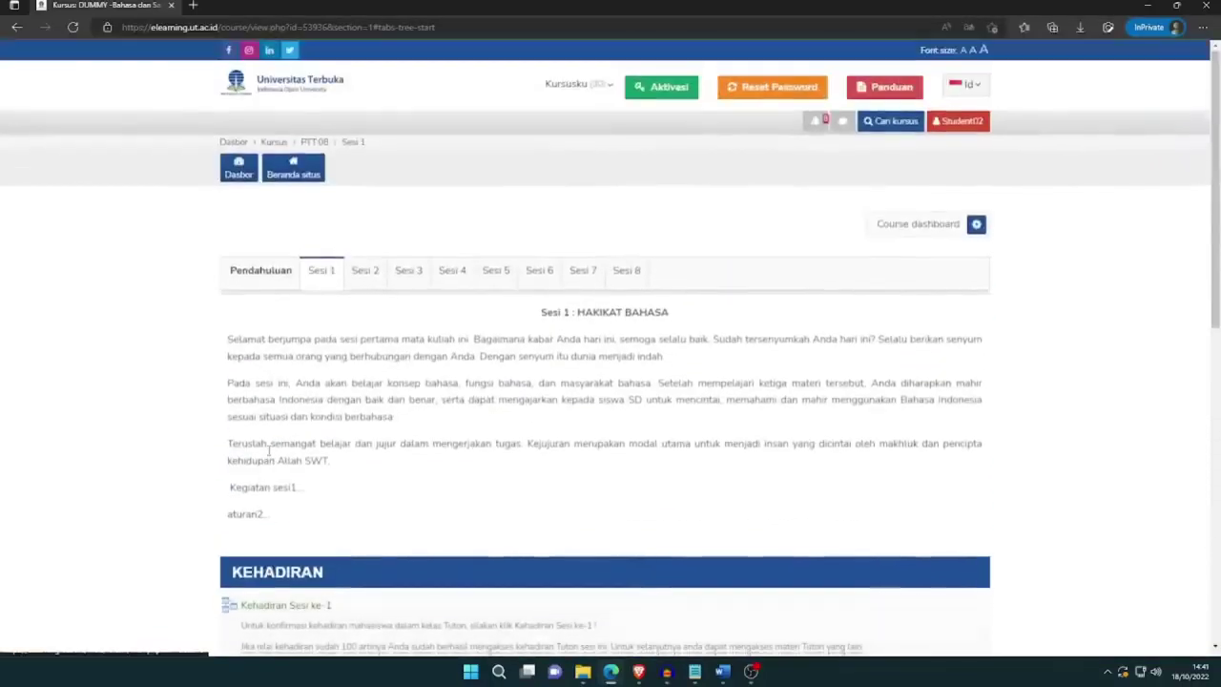
# - Open Sesi 3 of the course and look through its activities, including the Tugas section
pyautogui.click(407, 271)
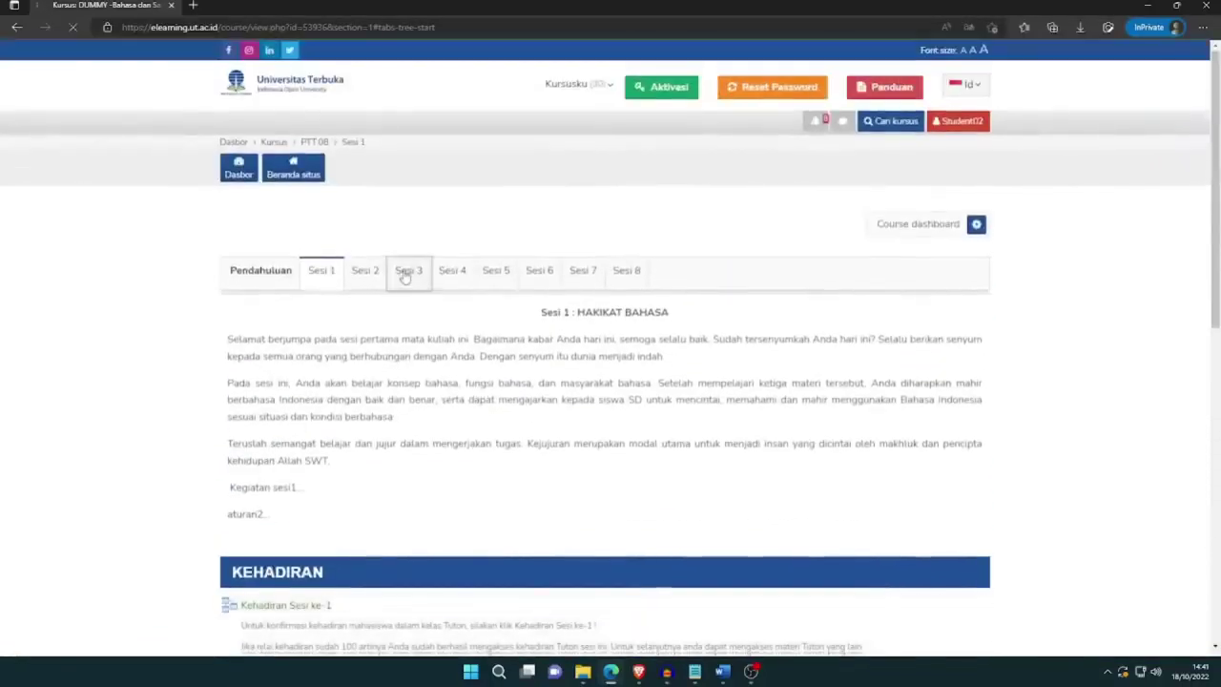
pyautogui.scroll(-5, 339, 377)
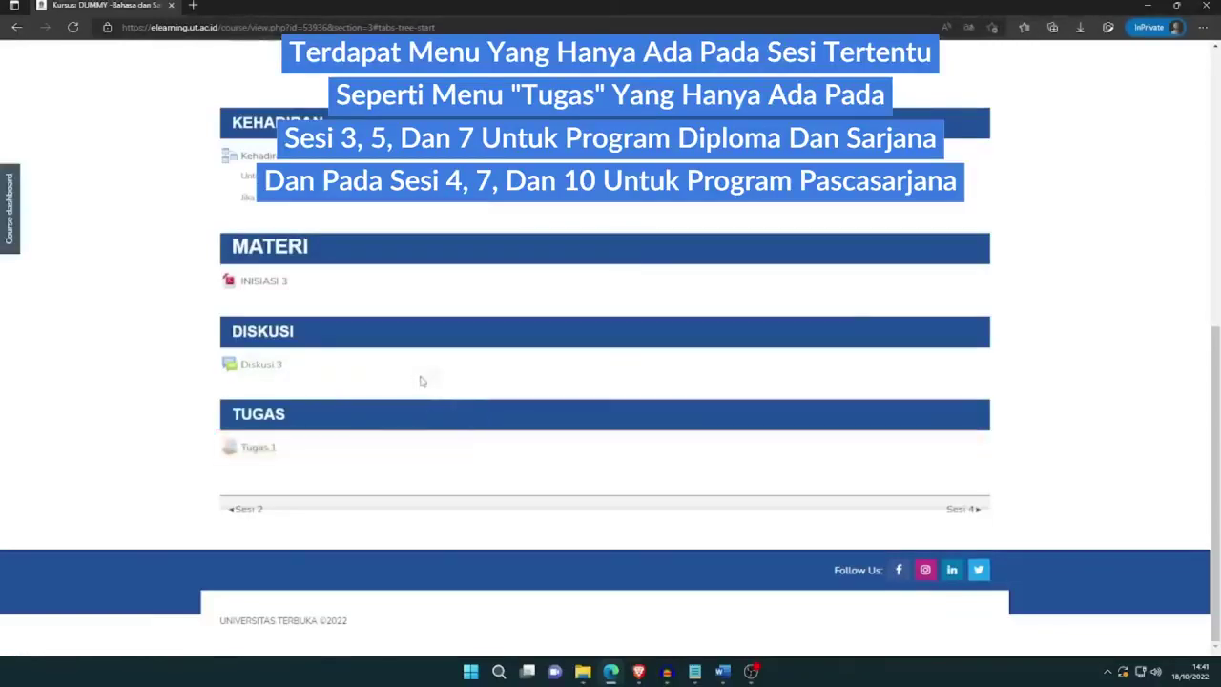
pyautogui.scroll(10, 419, 383)
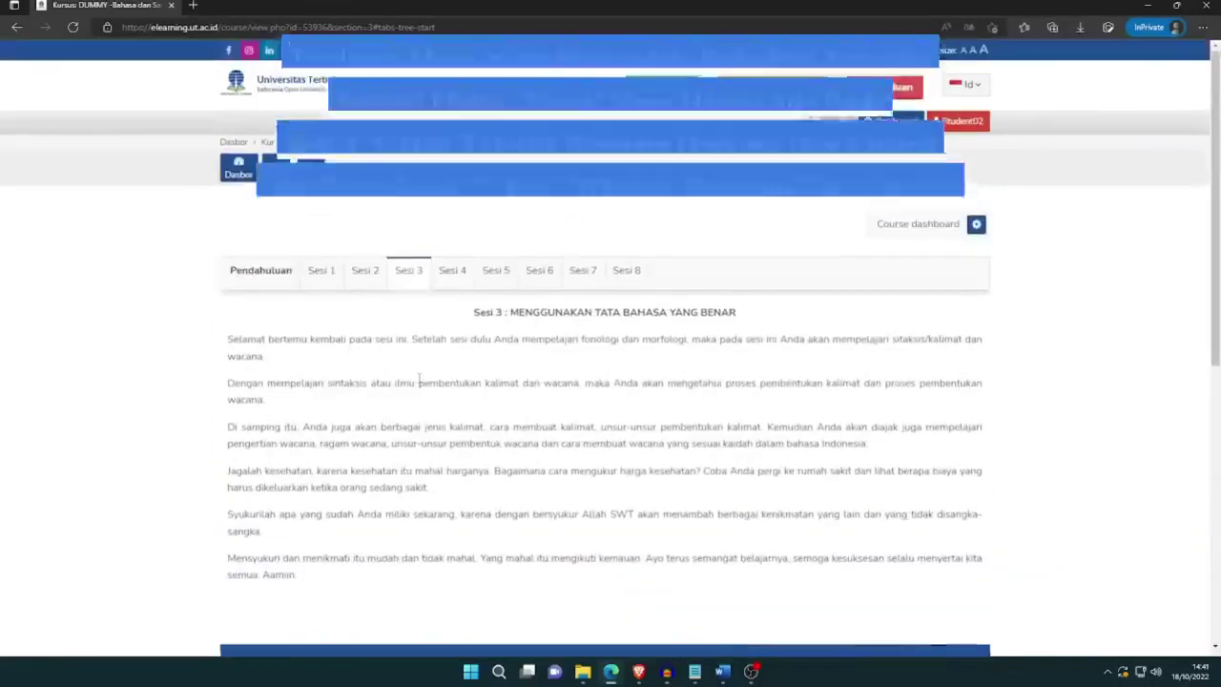
# - Open Sesi 7 of the course and examine its Angket Evaluasi Tutor section
pyautogui.click(583, 279)
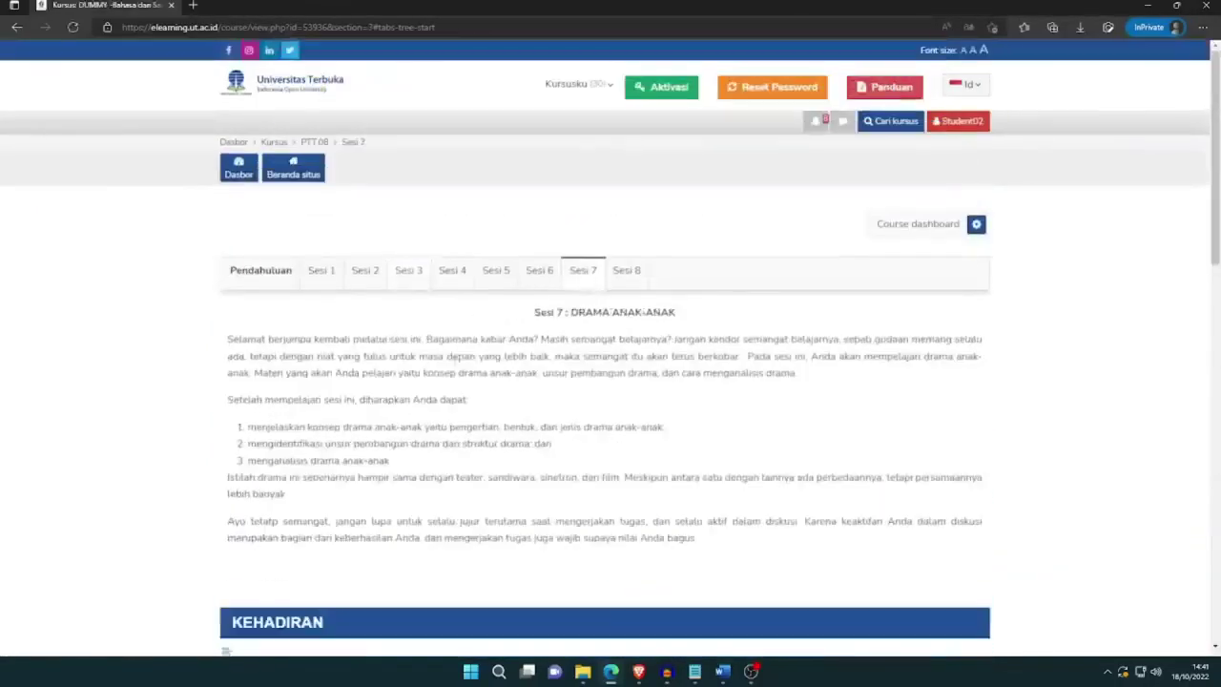
pyautogui.scroll(-5, 428, 405)
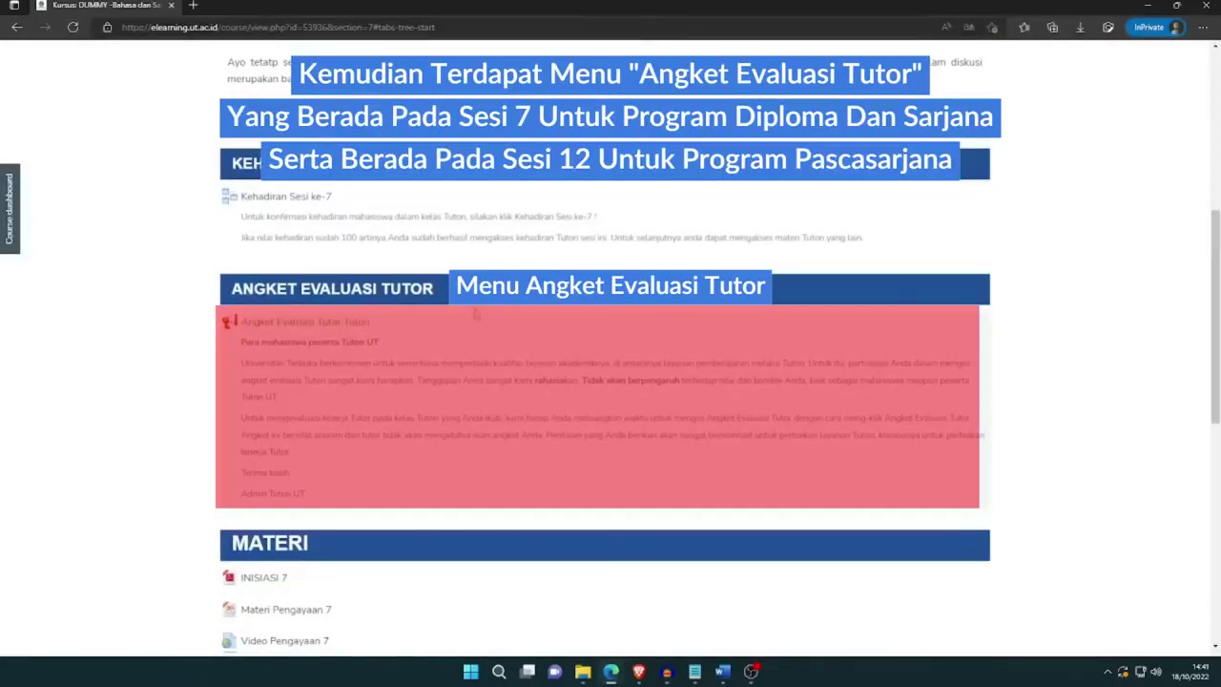
pyautogui.scroll(3, 475, 315)
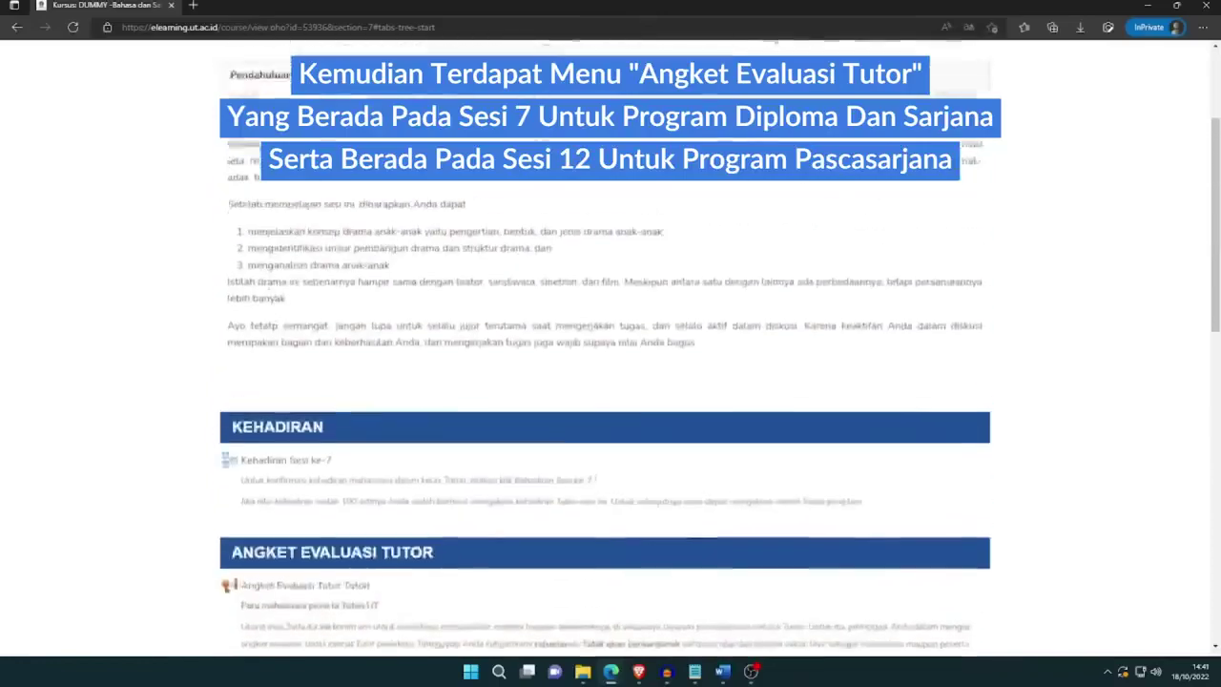
pyautogui.scroll(3, 286, 310)
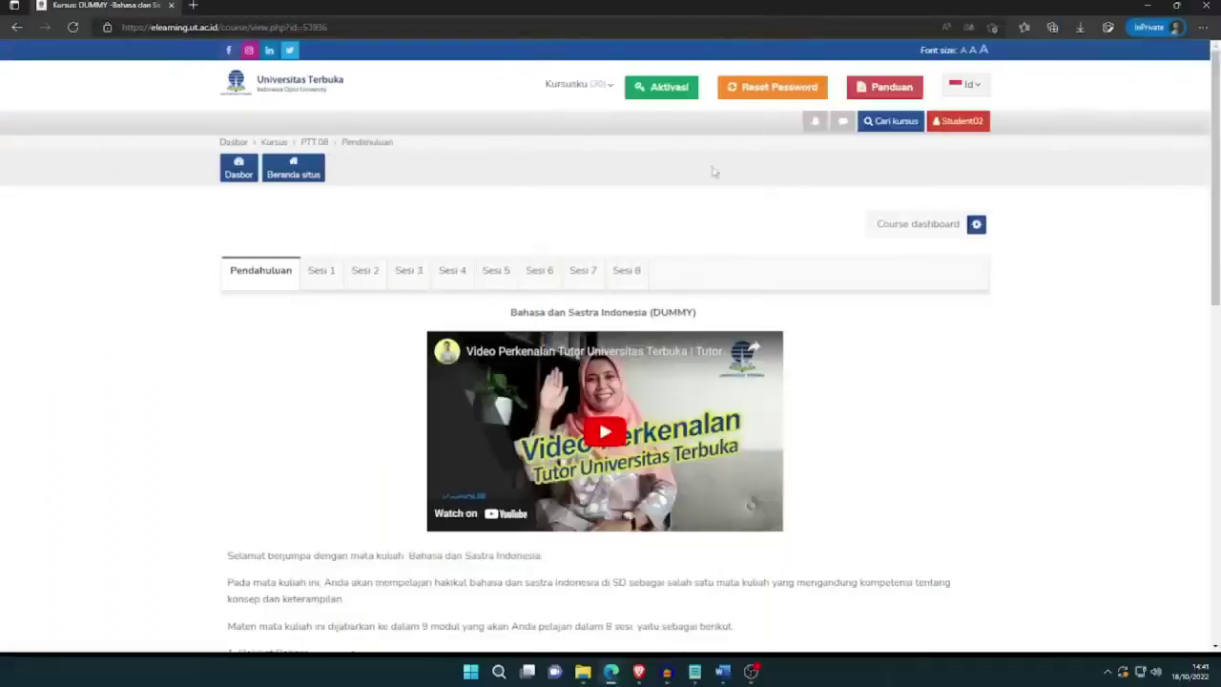
# - Open Forum Perkenalan from the Perkenalan section of the course's Pendahuluan page
pyautogui.scroll(-4, 325, 295)
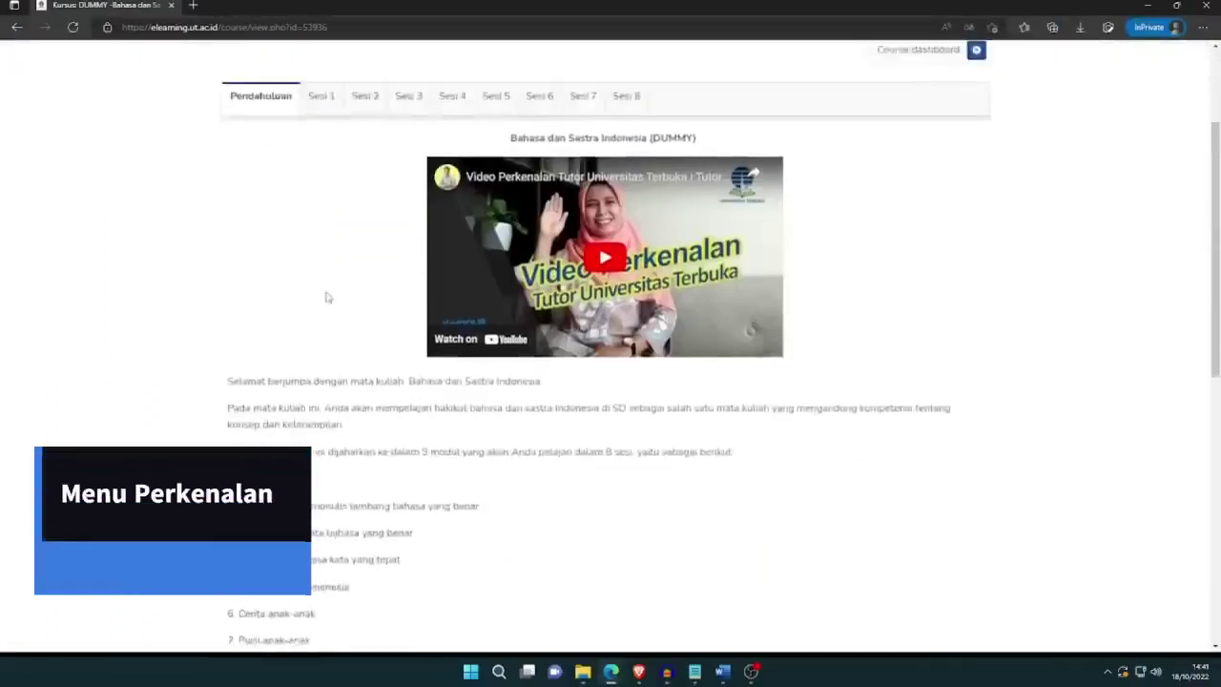
pyautogui.scroll(-5, 326, 297)
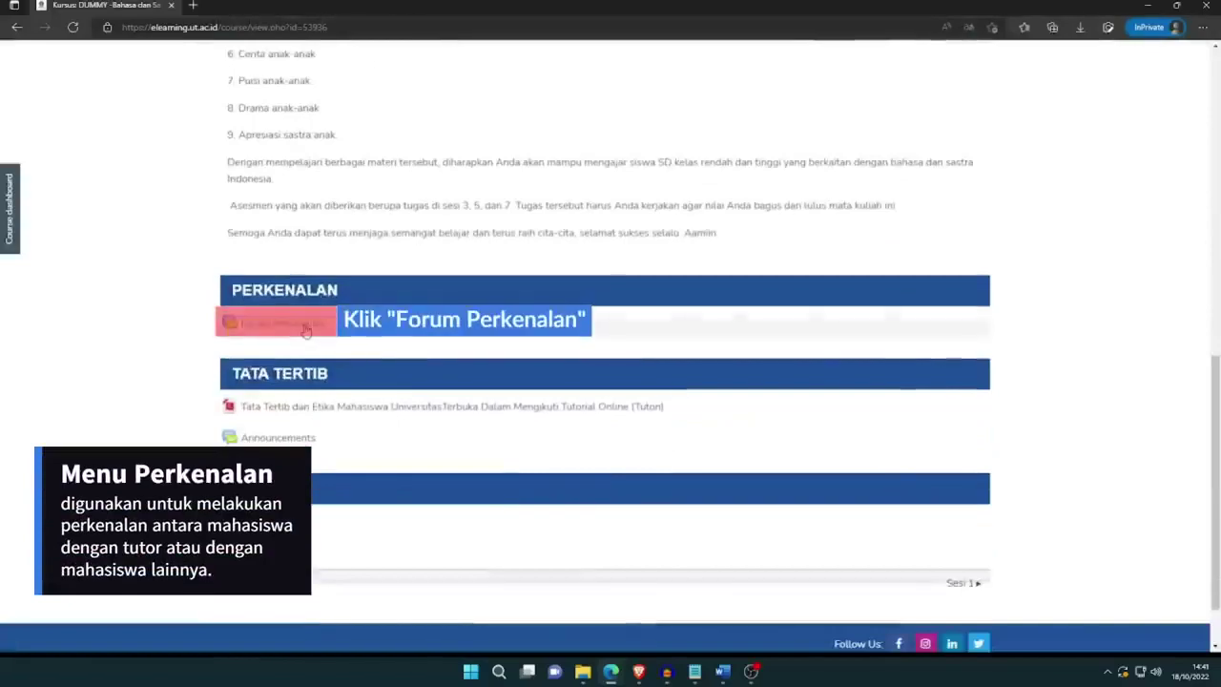
pyautogui.click(307, 330)
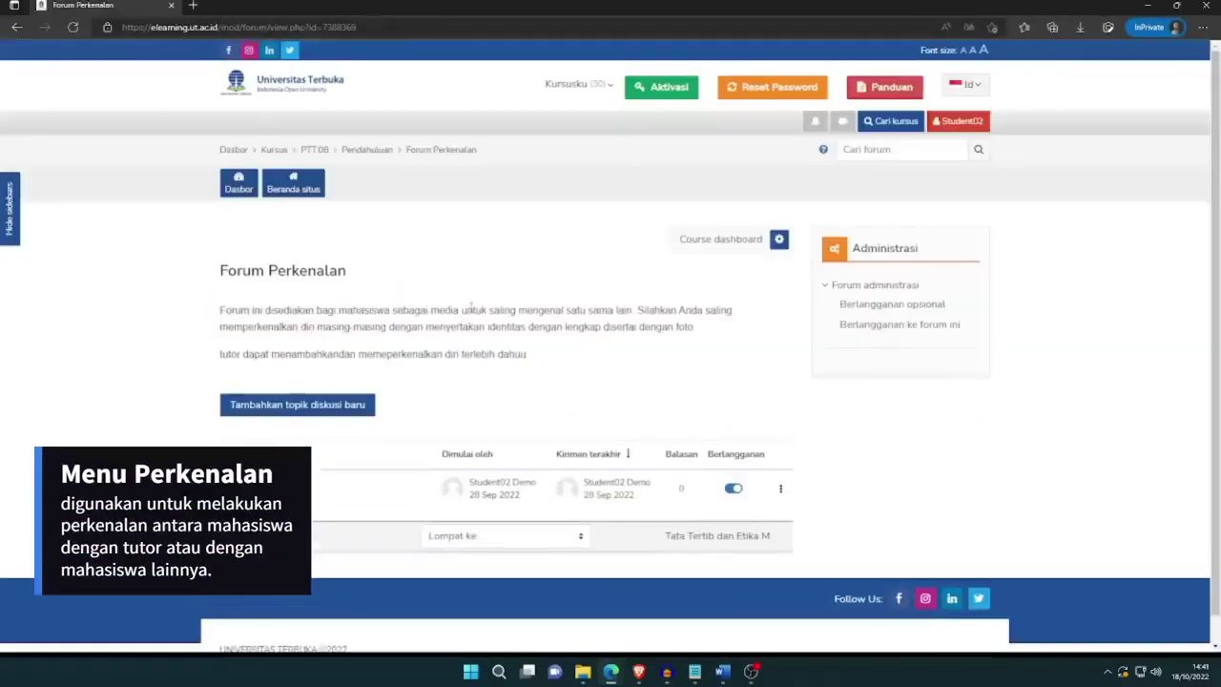
# - Start a new discussion topic in Forum Perkenalan with the subject "Nama Mahasiswa"
pyautogui.scroll(-1, 471, 305)
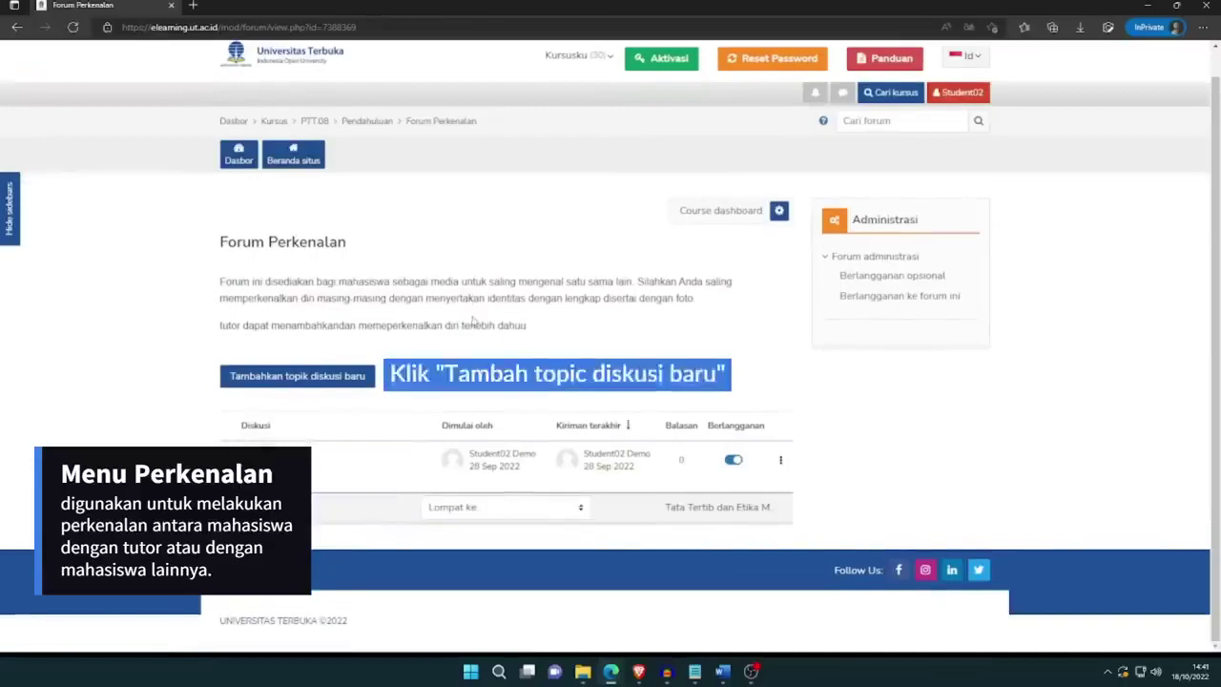
pyautogui.click(332, 379)
pyautogui.scroll(-2, 478, 353)
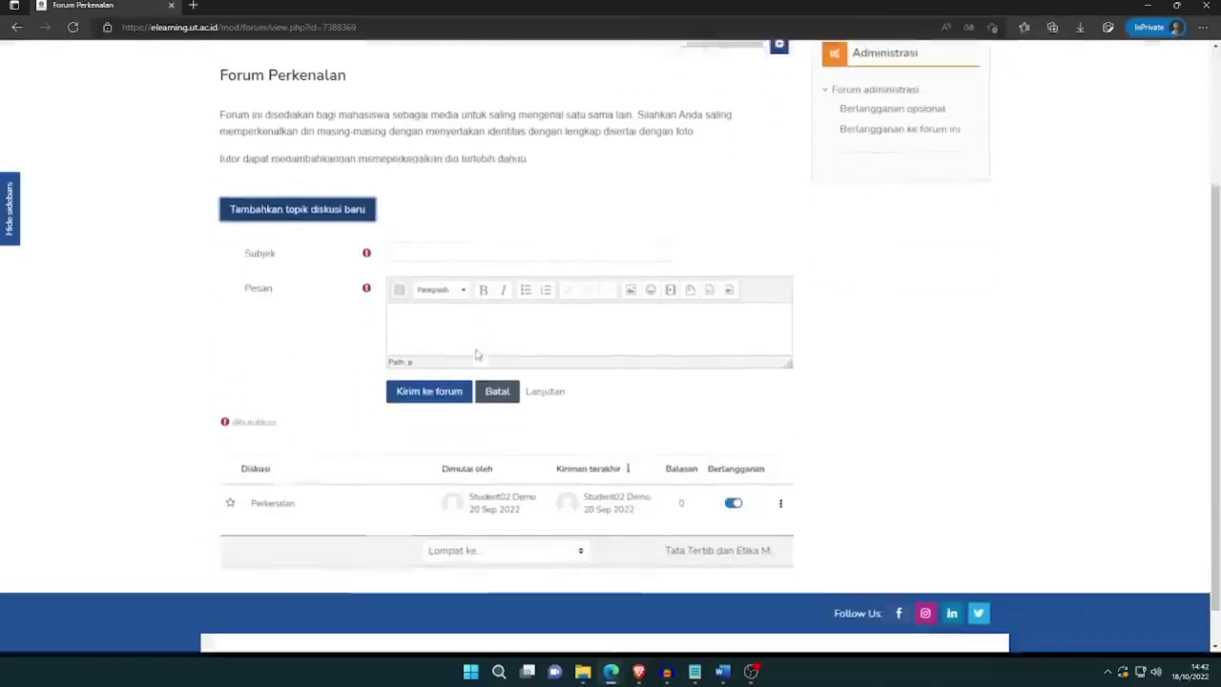
pyautogui.click(464, 234)
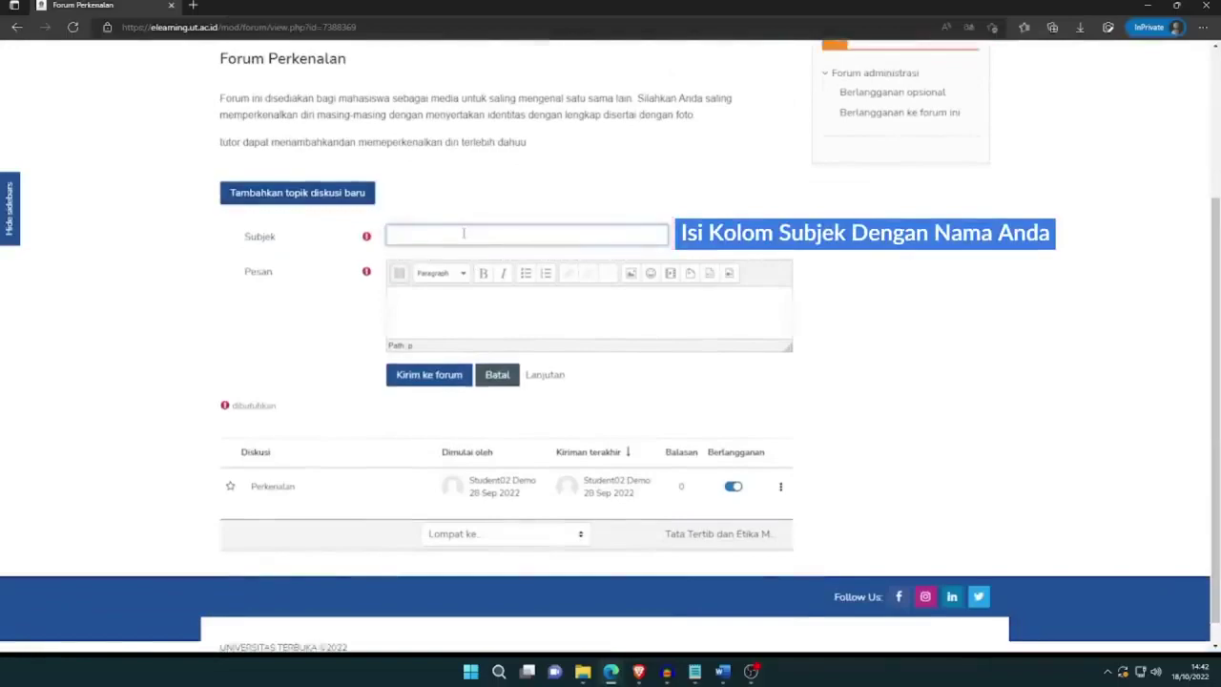
pyautogui.write('Nama Mahasiswa')
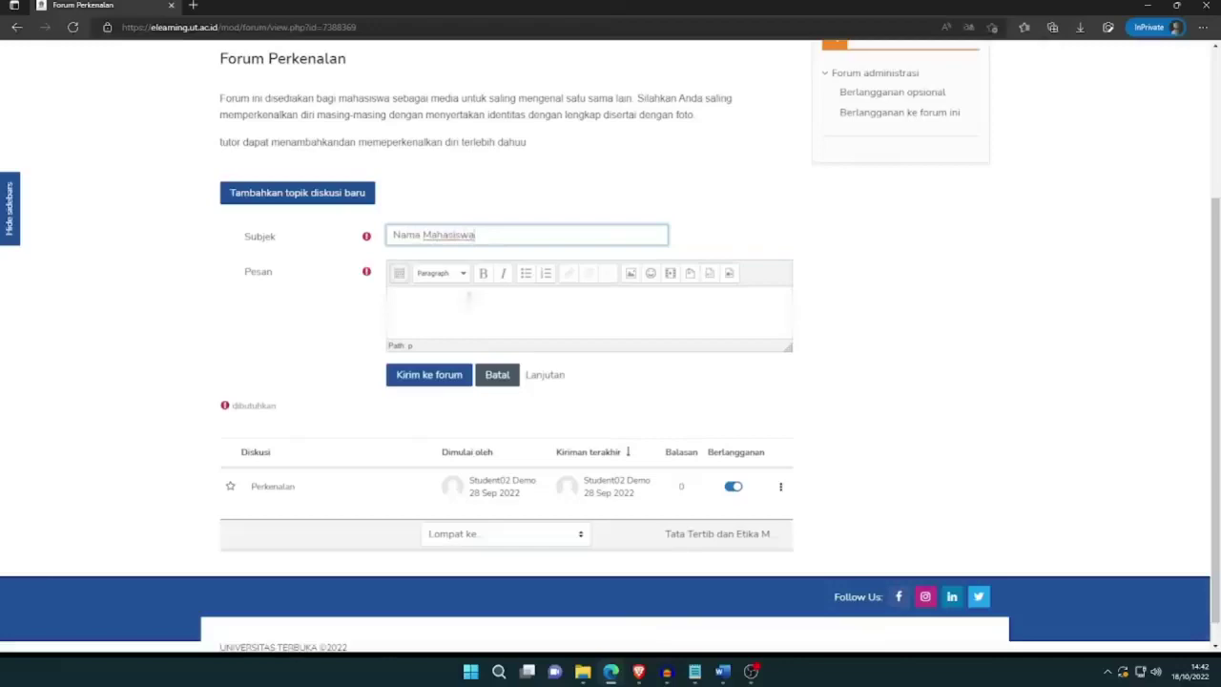
# - Write the message "Assalamu'alaikum Wr. Wb. Nama Saya Mahasiswa, saya berasal dari Makassar. Saat ini saya bekerja sebagai guru" and post the topic to the forum
pyautogui.click(470, 298)
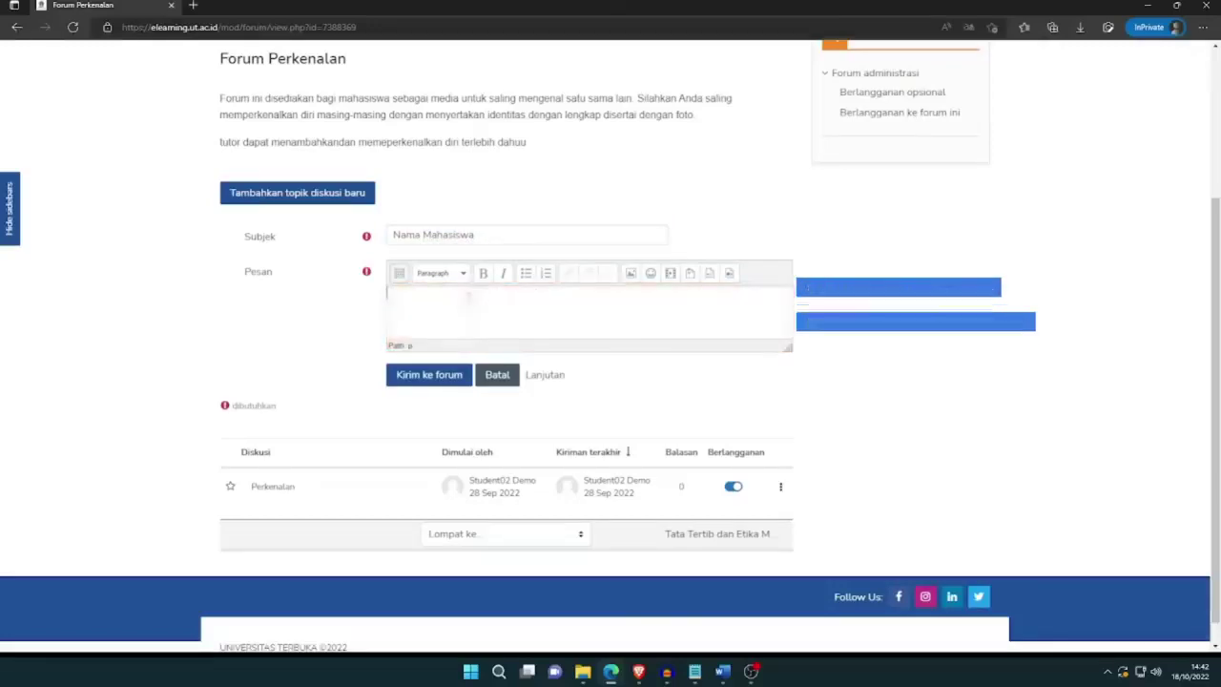
pyautogui.write('Assalam')
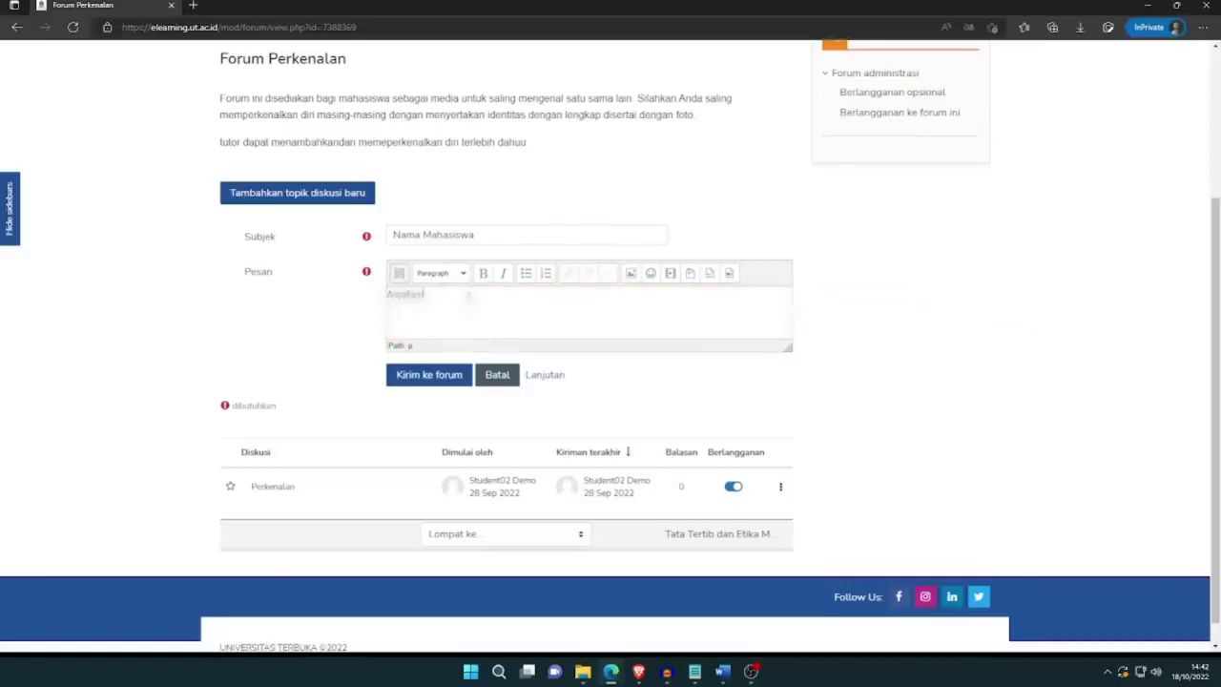
pyautogui.write("u'alaikum Wr. Wb.")
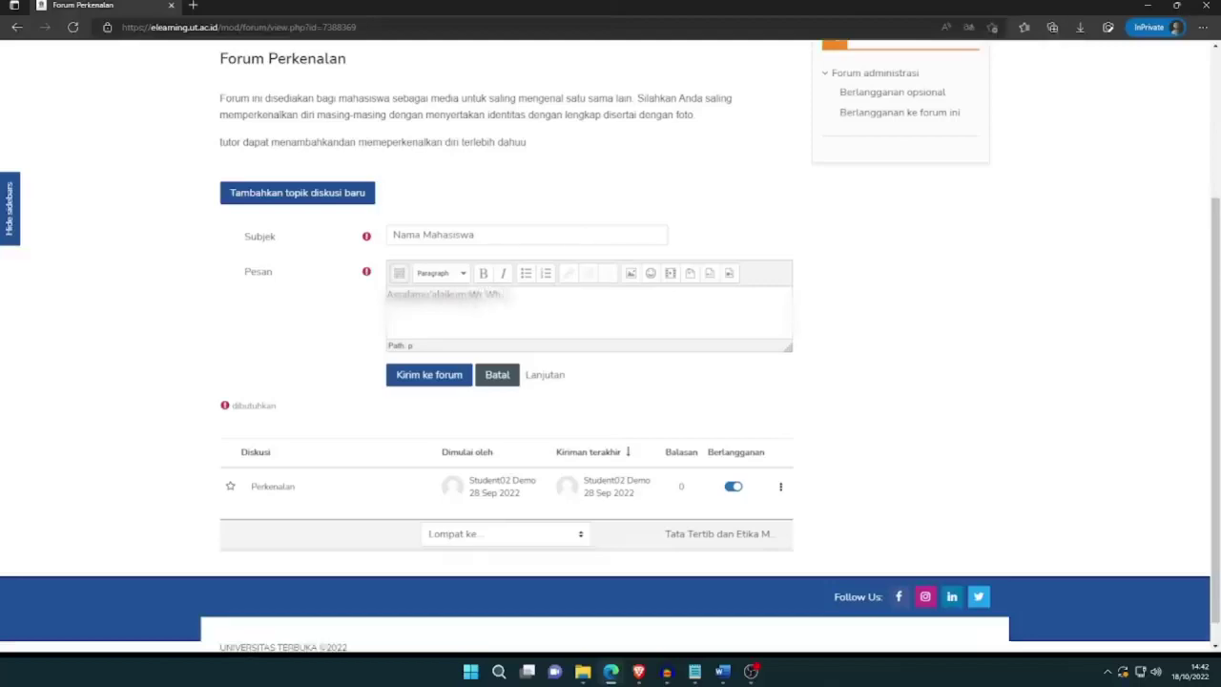
pyautogui.write('. Nama Saya Mahasi')
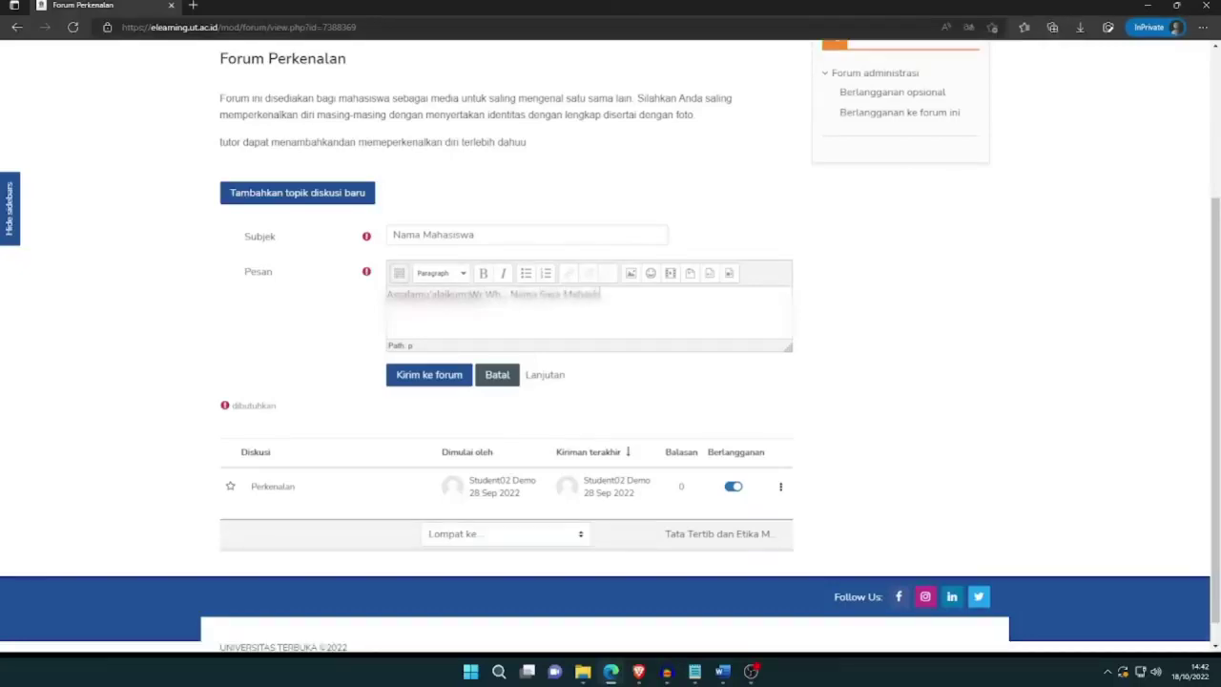
pyautogui.write('swi')
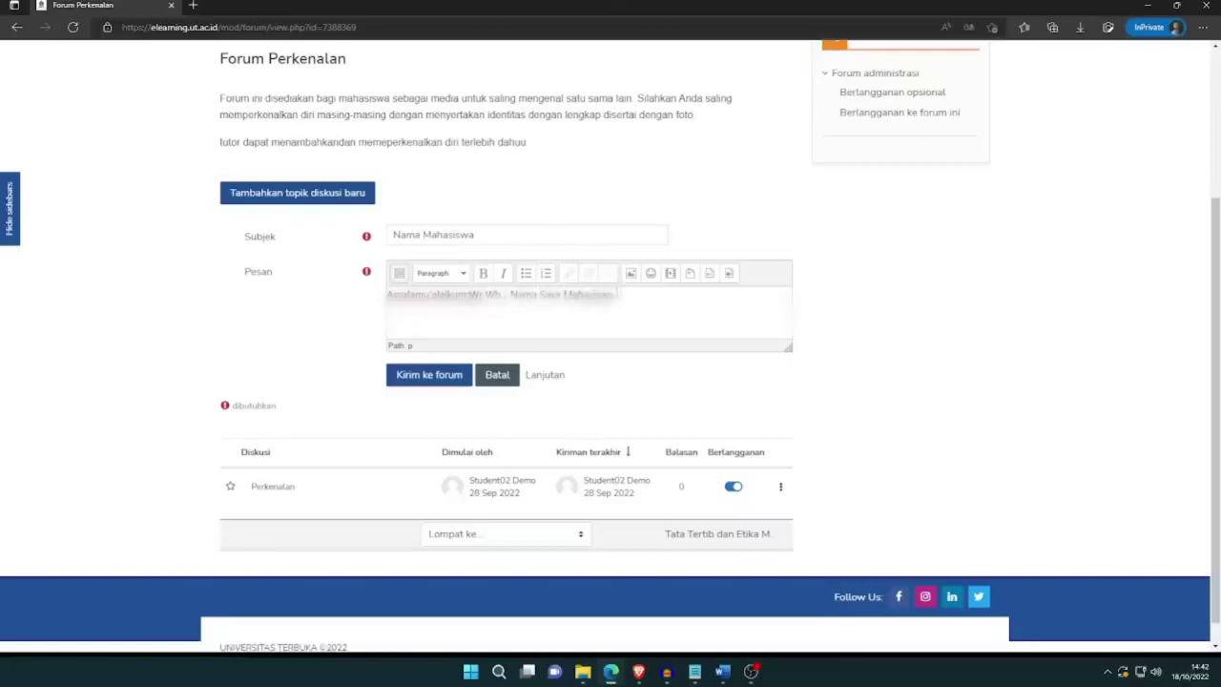
pyautogui.write(', saya berasal')
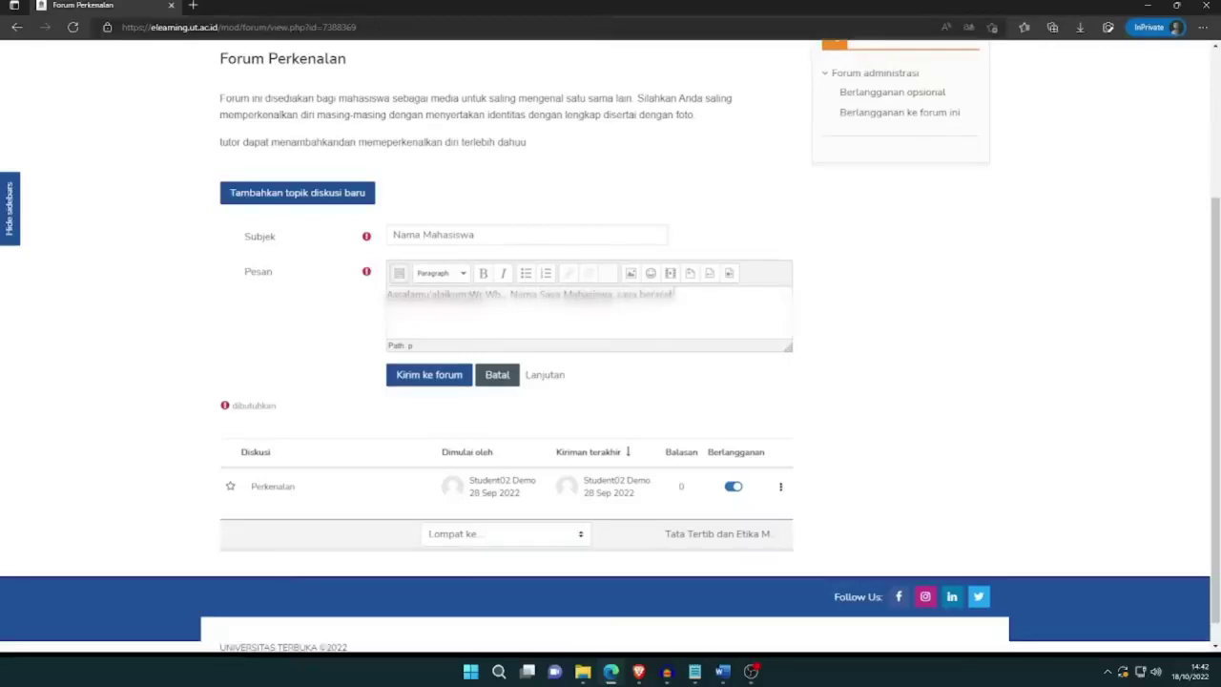
pyautogui.write(' dari Makassar')
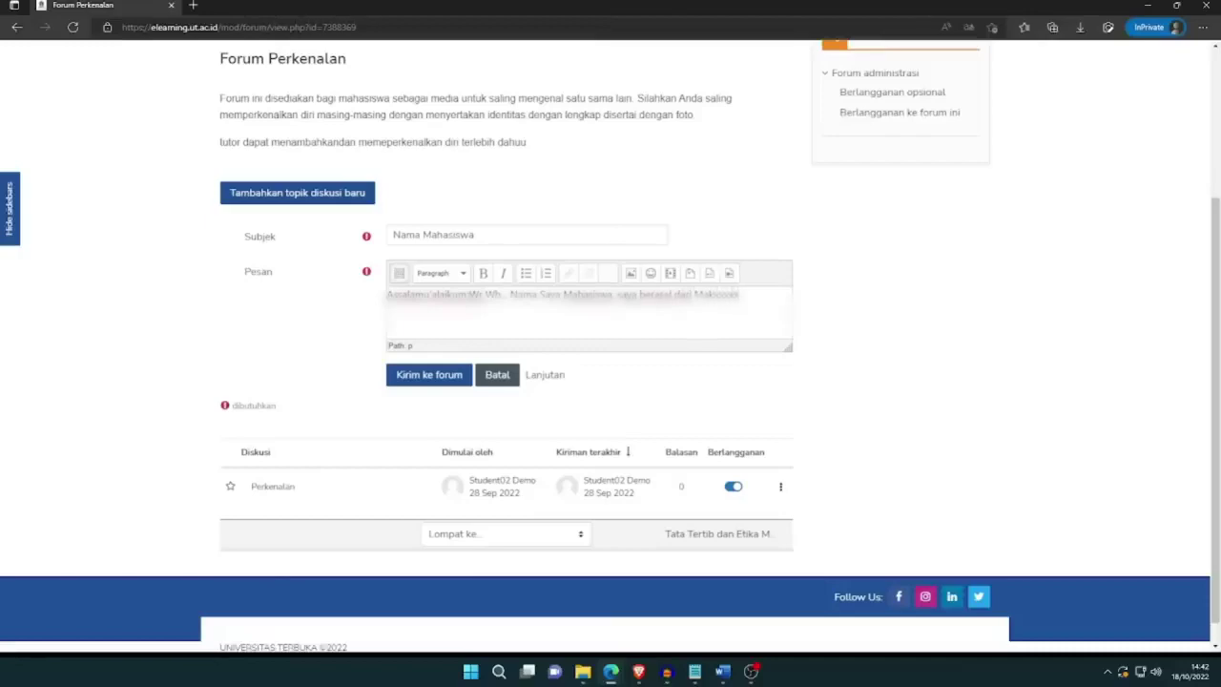
pyautogui.write('. Saat ini')
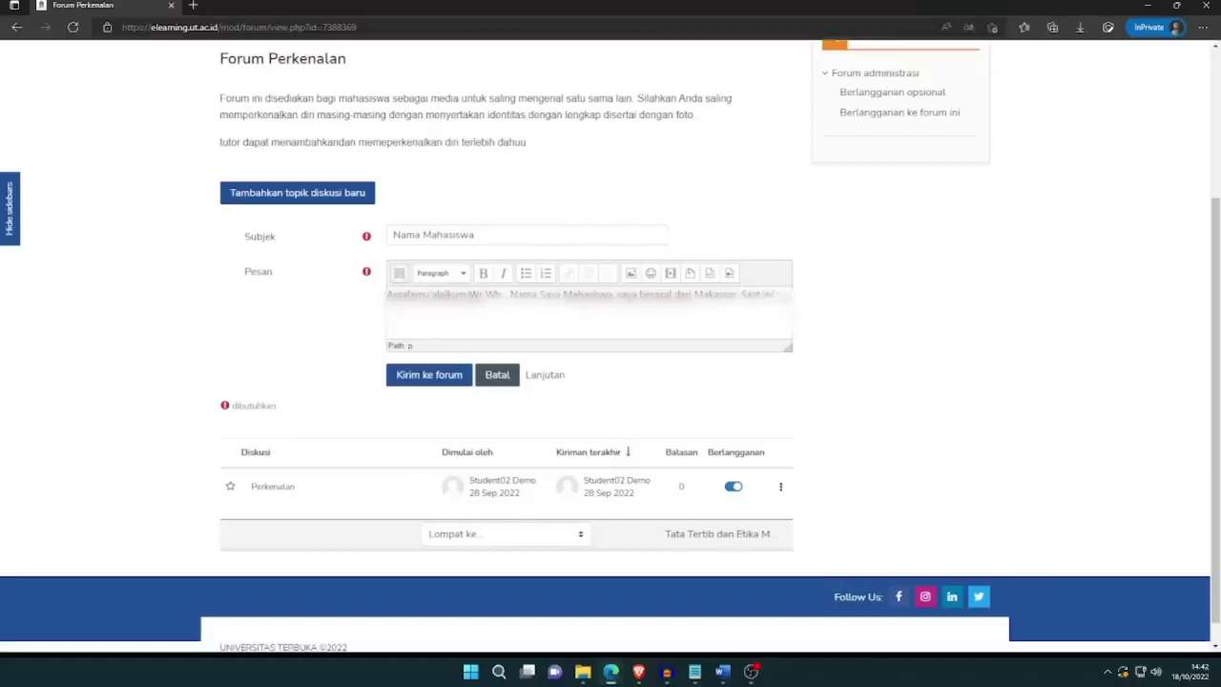
pyautogui.write(' saya')
pyautogui.write('bekerja')
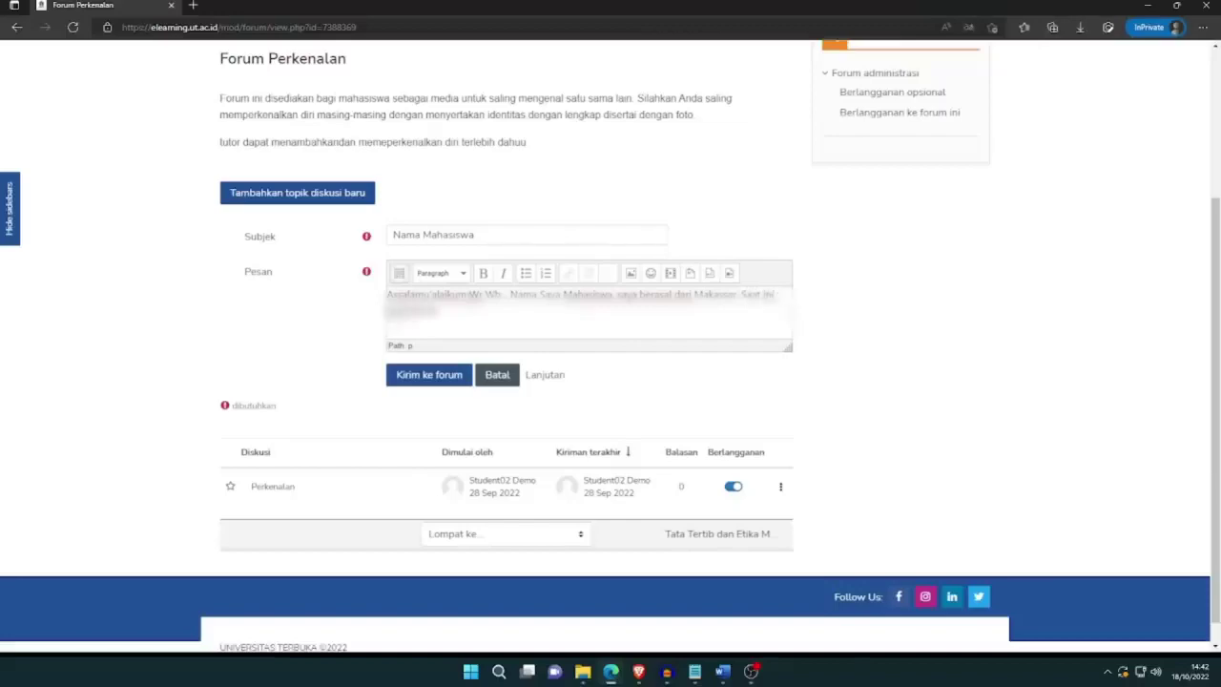
pyautogui.write('bagai')
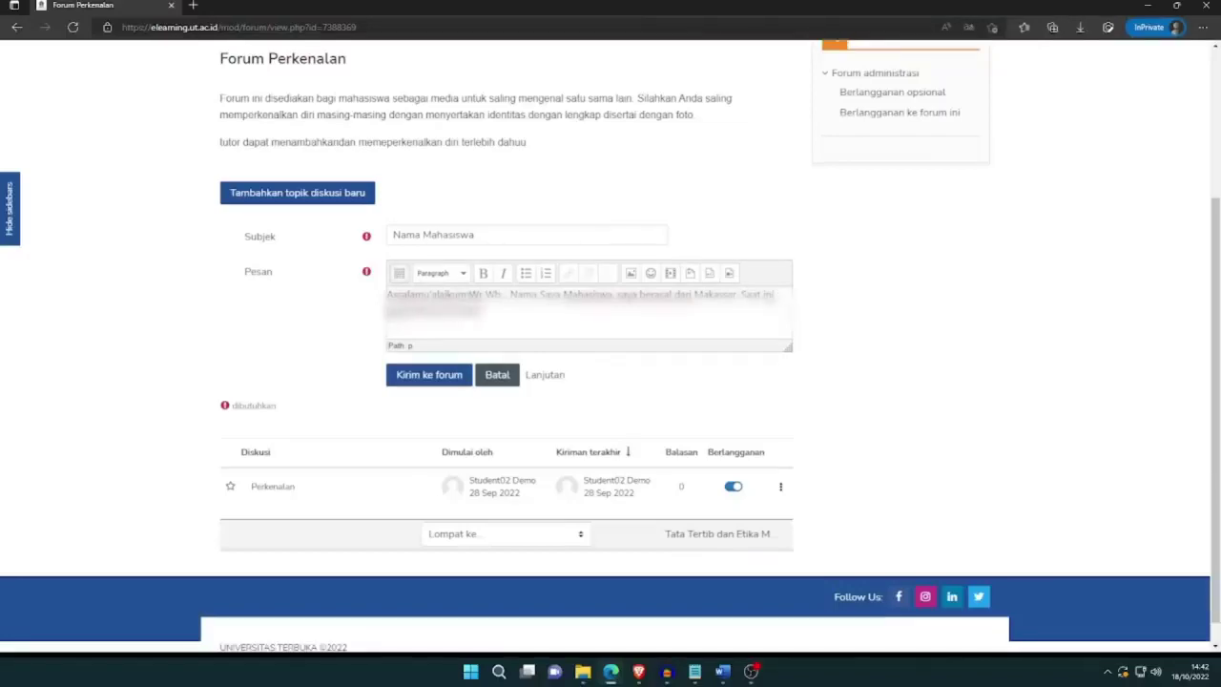
pyautogui.write(' guru')
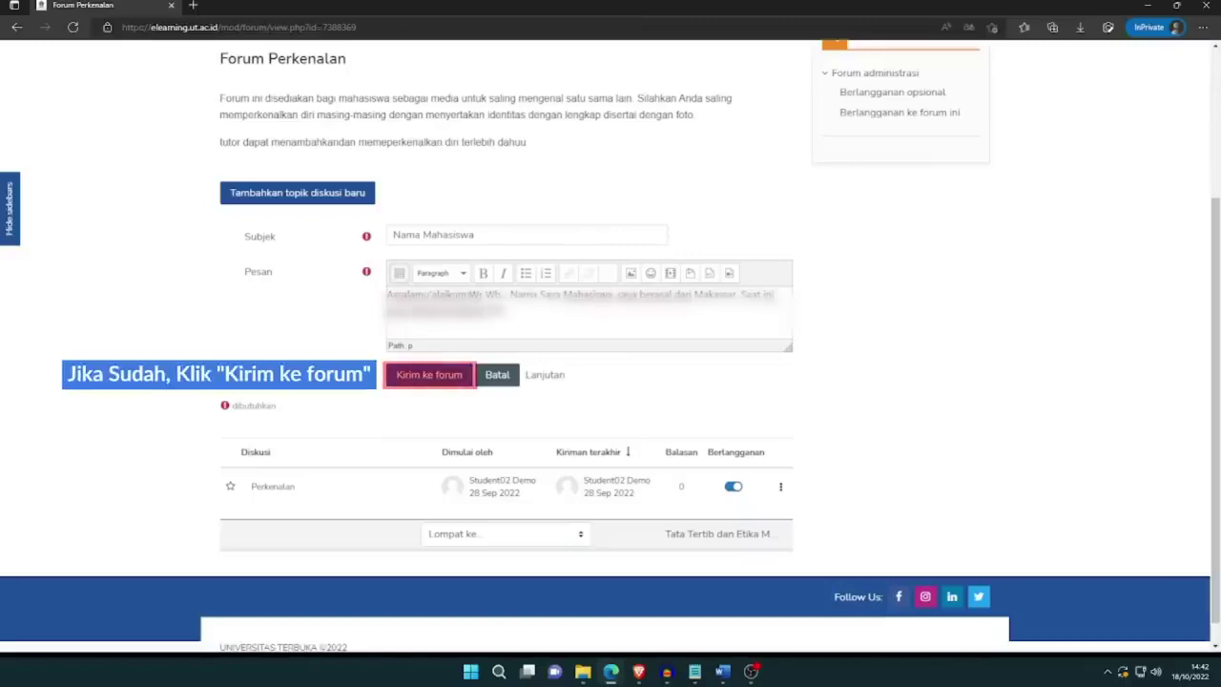
pyautogui.click(430, 376)
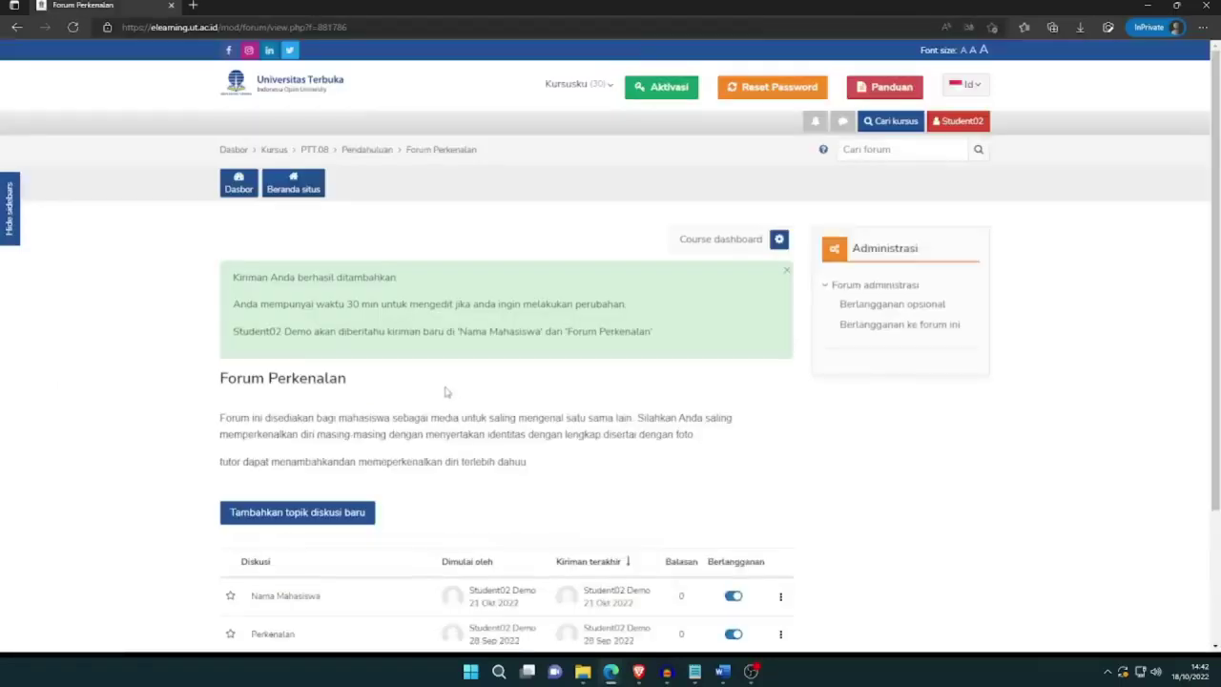
# - Check the forum's discussion list for the new topic and return to the course's Pendahuluan page
pyautogui.scroll(-2, 444, 391)
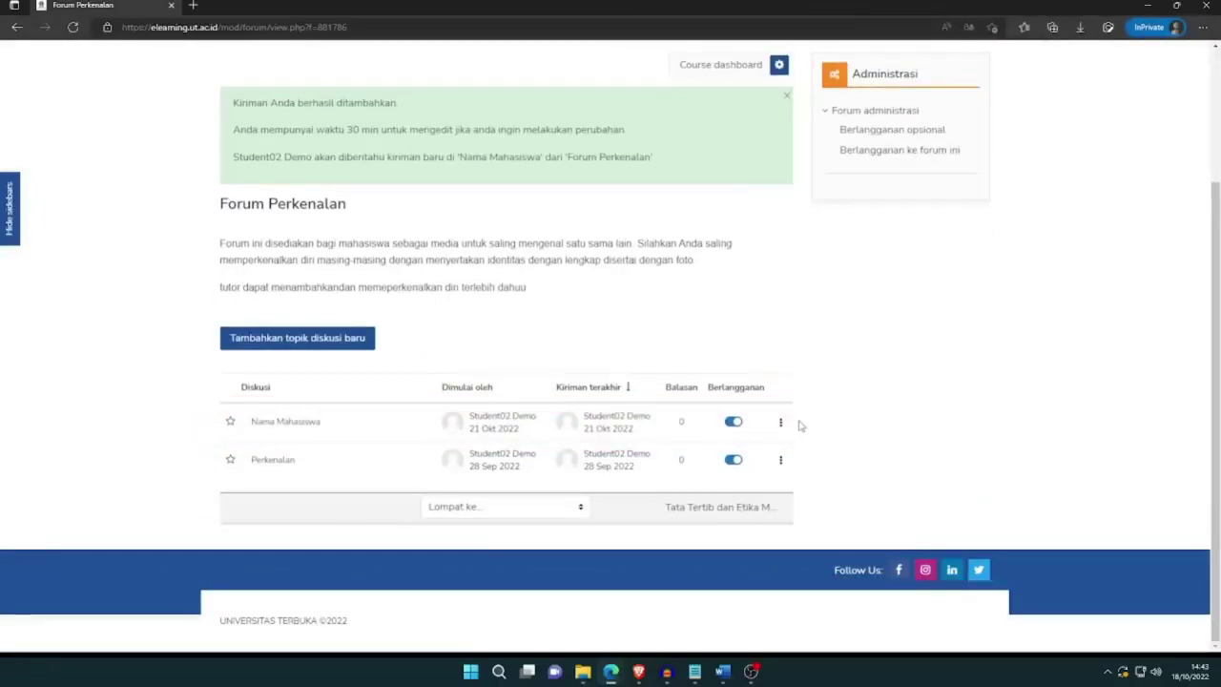
pyautogui.scroll(5, 797, 398)
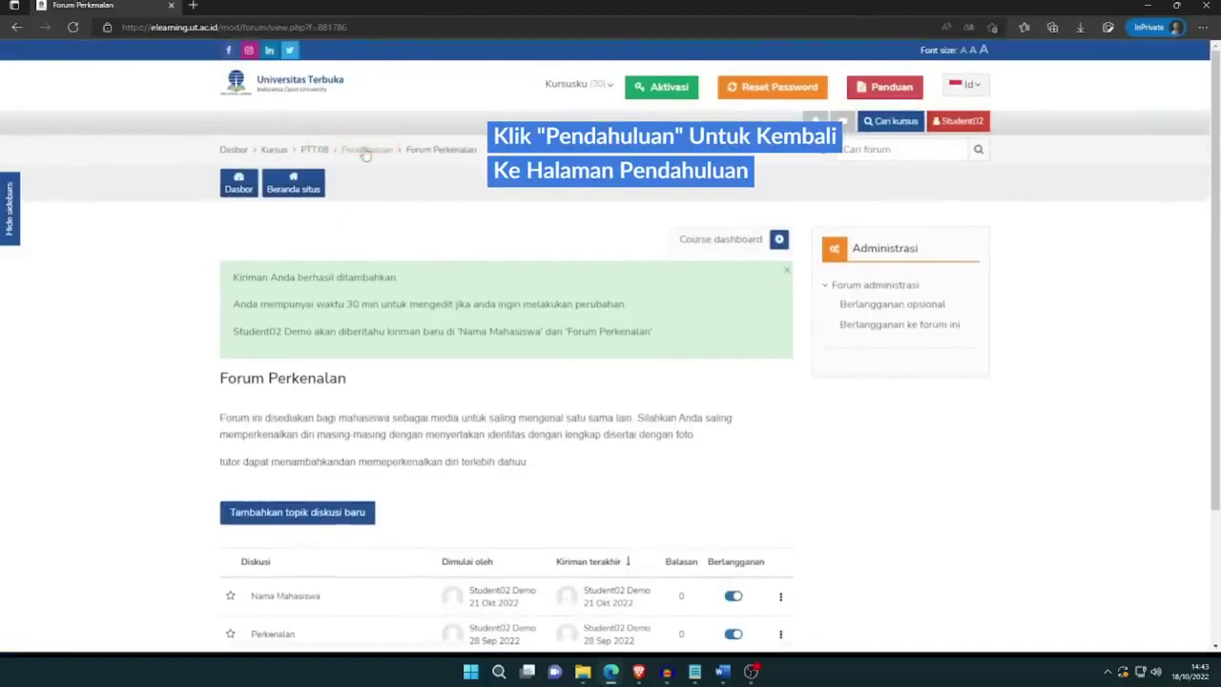
pyautogui.click(364, 153)
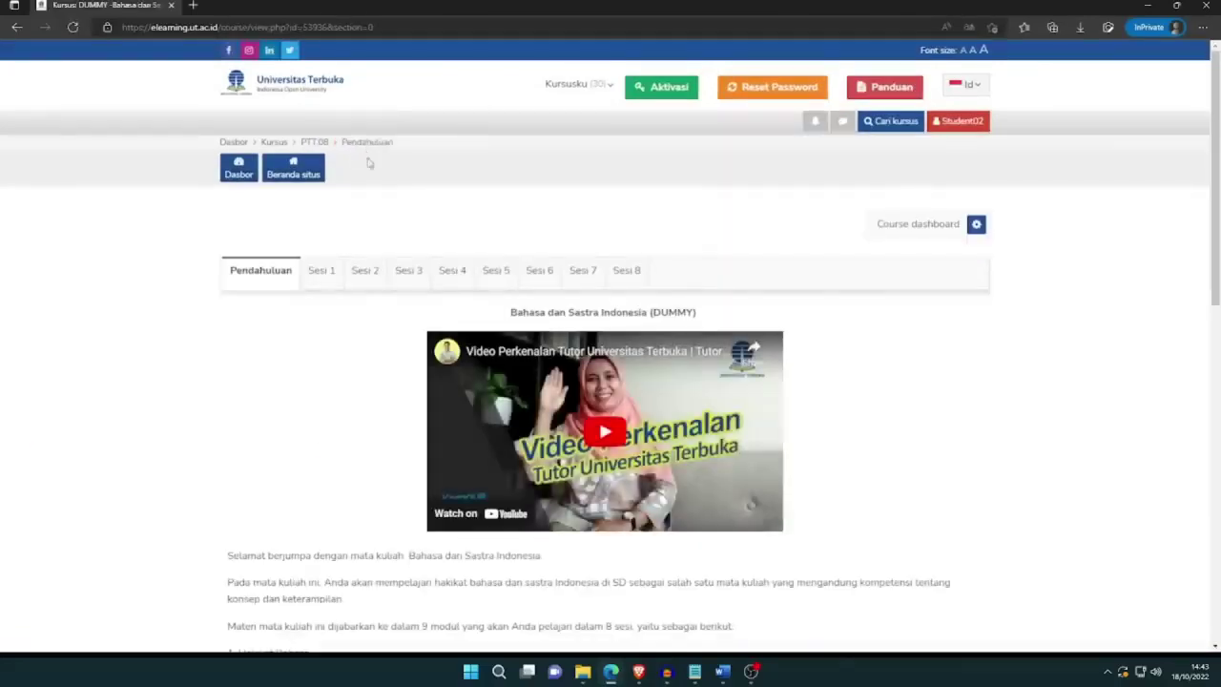
# - Open the Tata Tertib dan Etika Mahasiswa PDF from the Tata Tertib section, read it through and close it
pyautogui.scroll(-3, 325, 315)
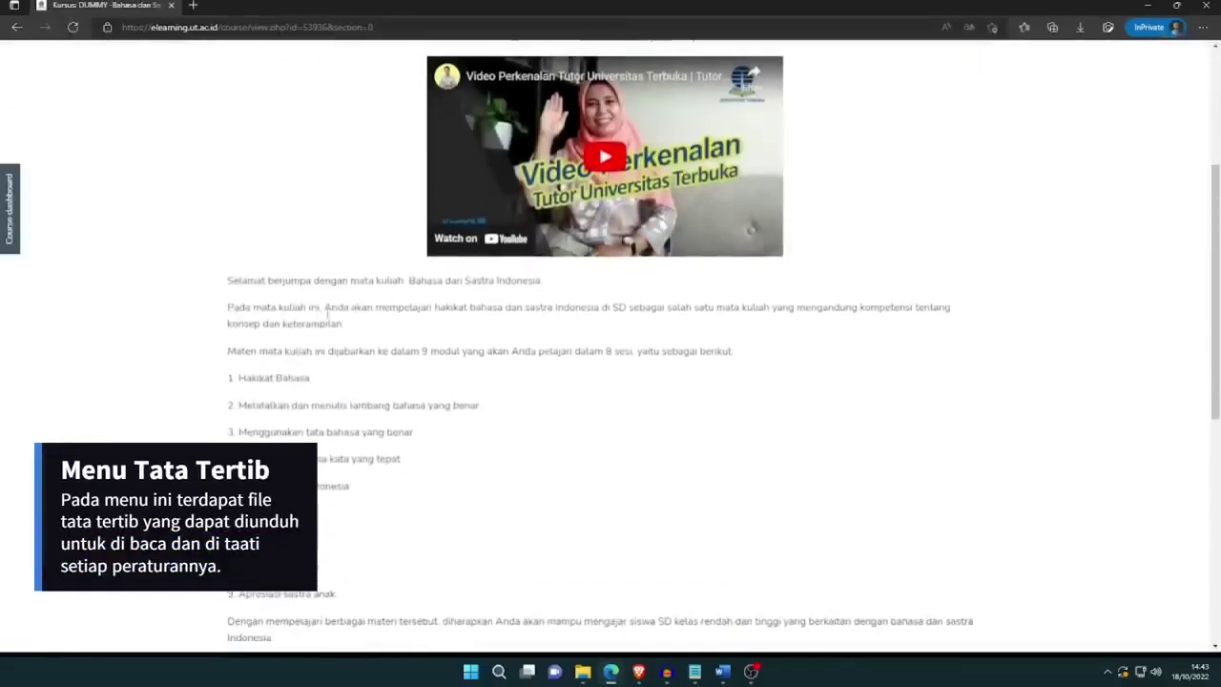
pyautogui.scroll(-6, 327, 315)
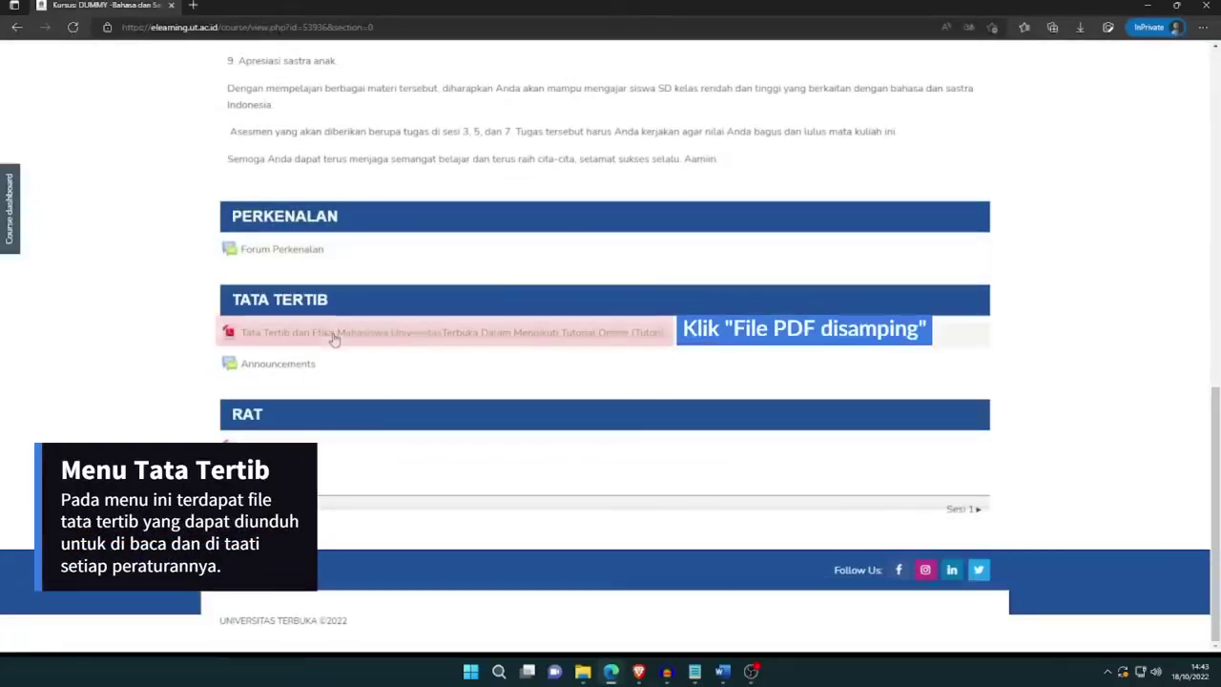
pyautogui.click(334, 340)
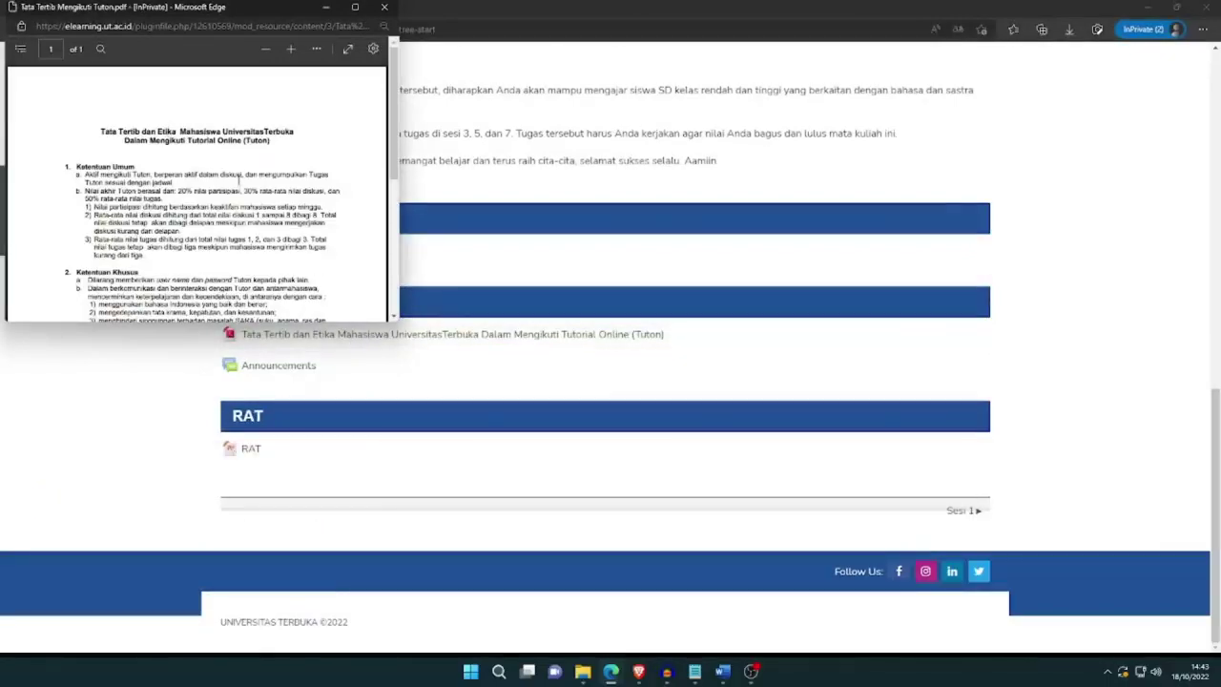
pyautogui.scroll(-5, 239, 178)
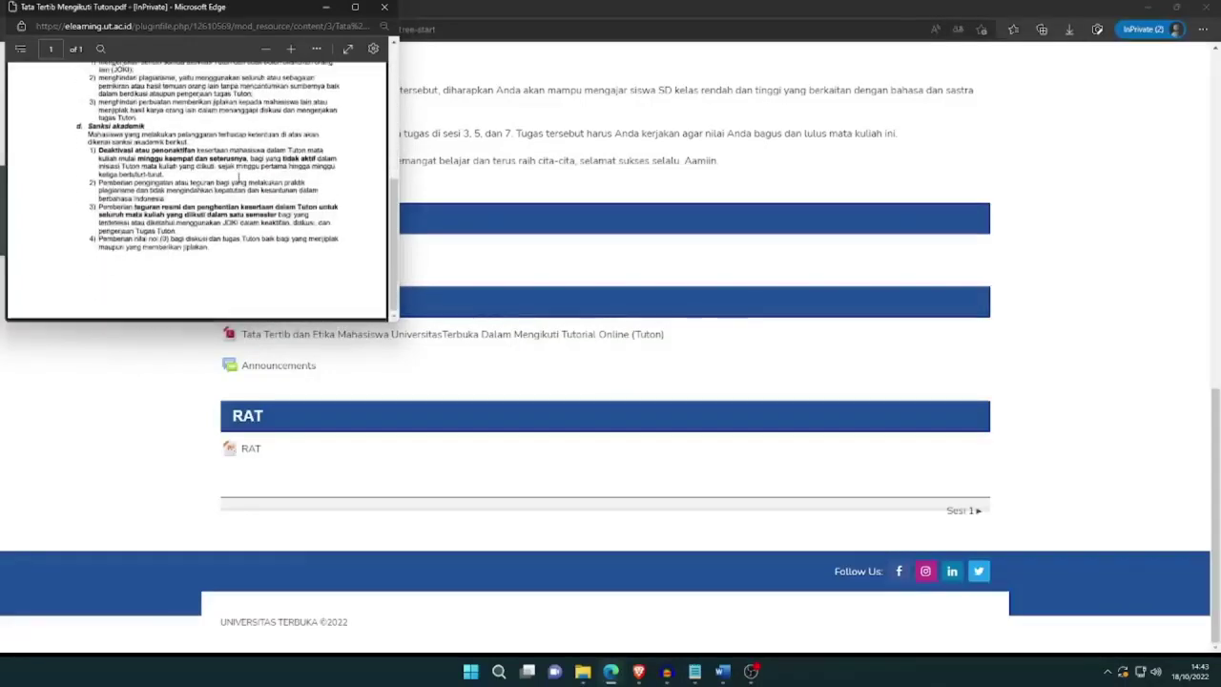
pyautogui.click(385, 8)
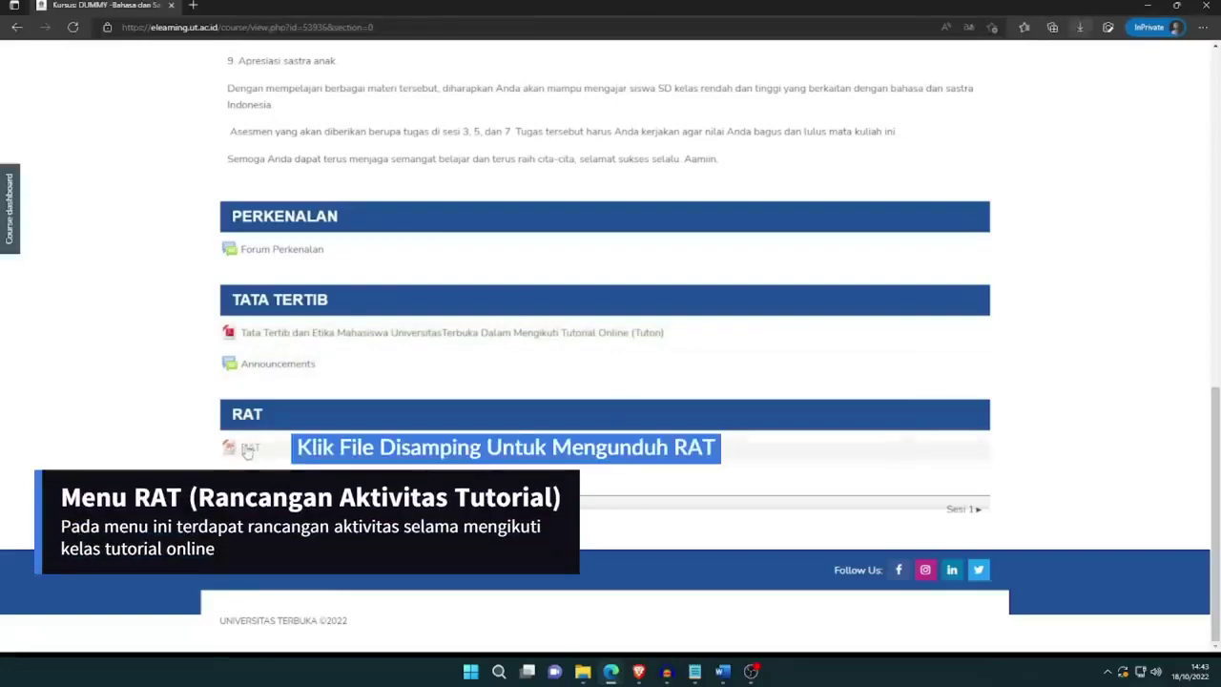
# - Download the RAT file from the RAT section of the Pendahuluan page
pyautogui.click(247, 448)
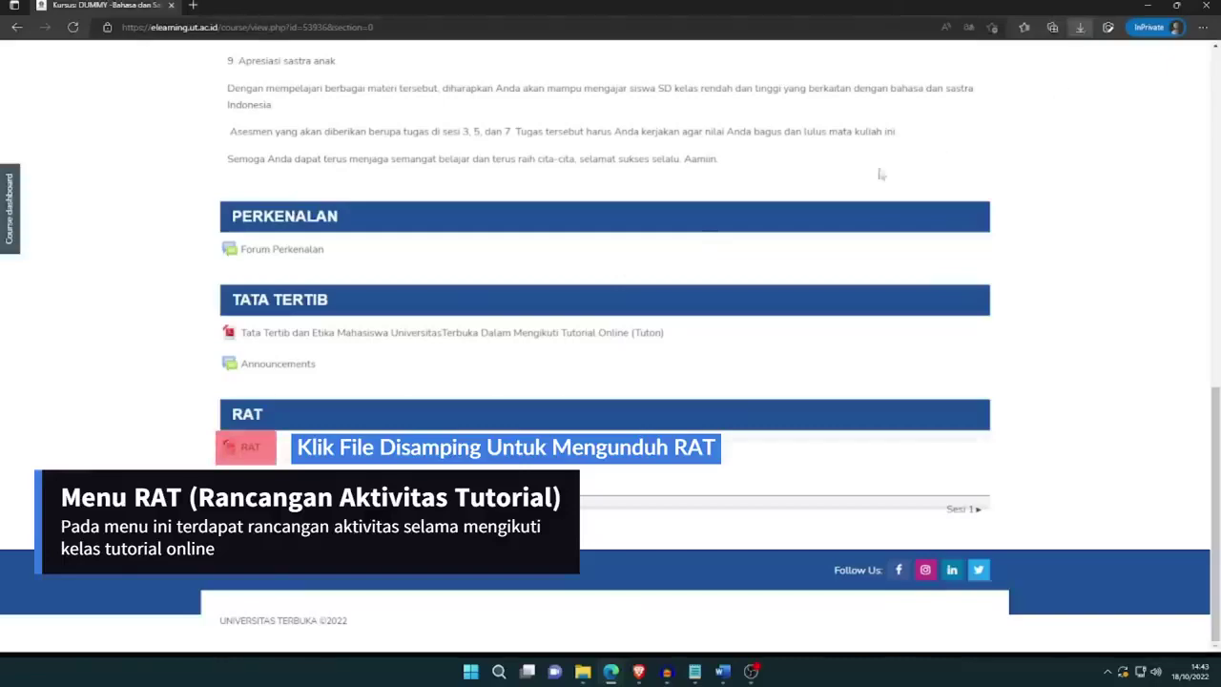
pyautogui.click(241, 454)
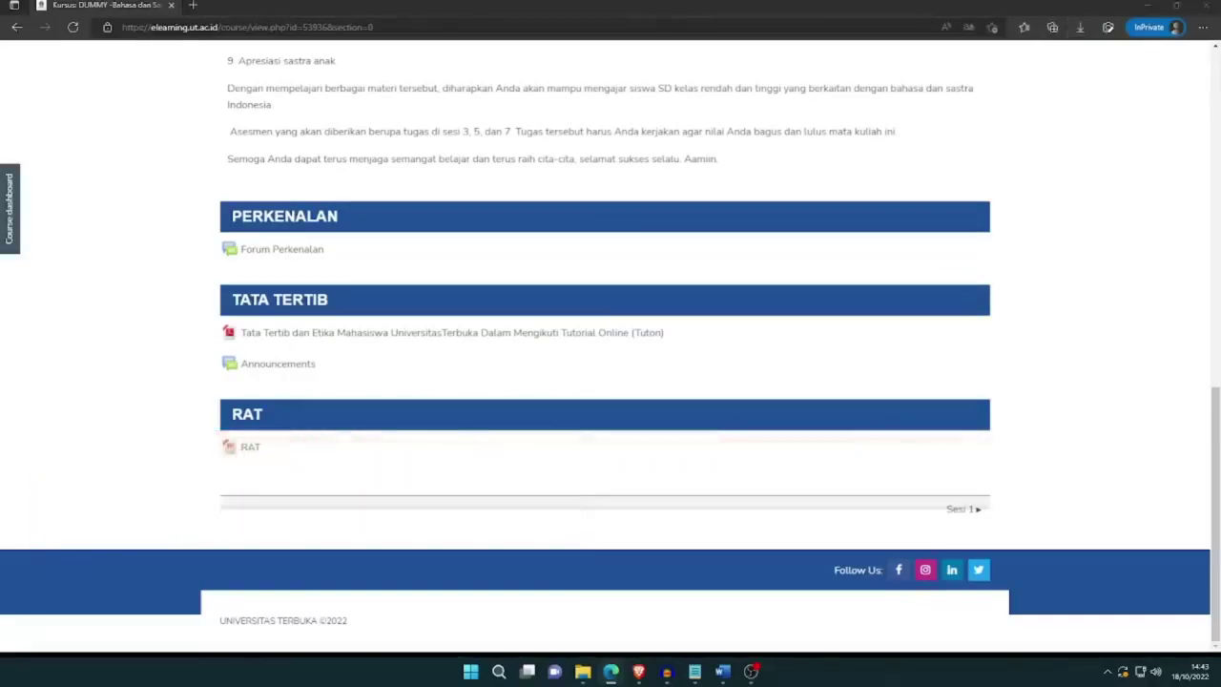
# - Open Kehadiran Sesi ke-7 from the course's Sesi 7 and submit the attendance as "Hadir"
pyautogui.scroll(9, 558, 485)
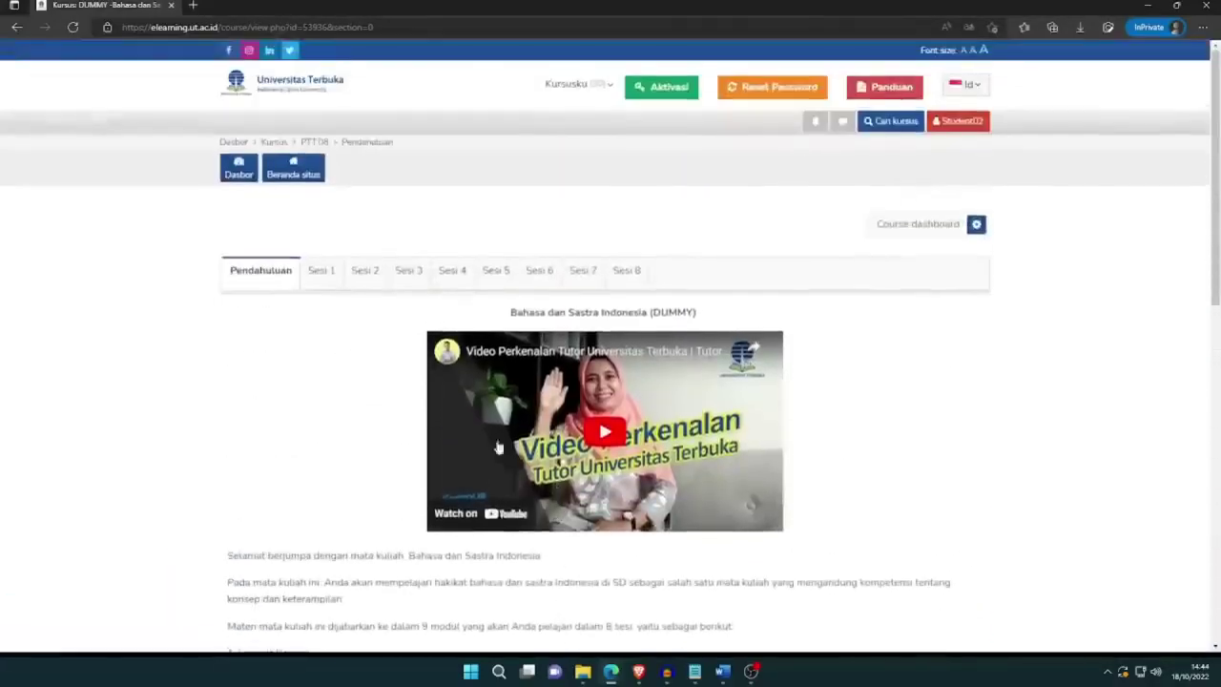
pyautogui.click(584, 272)
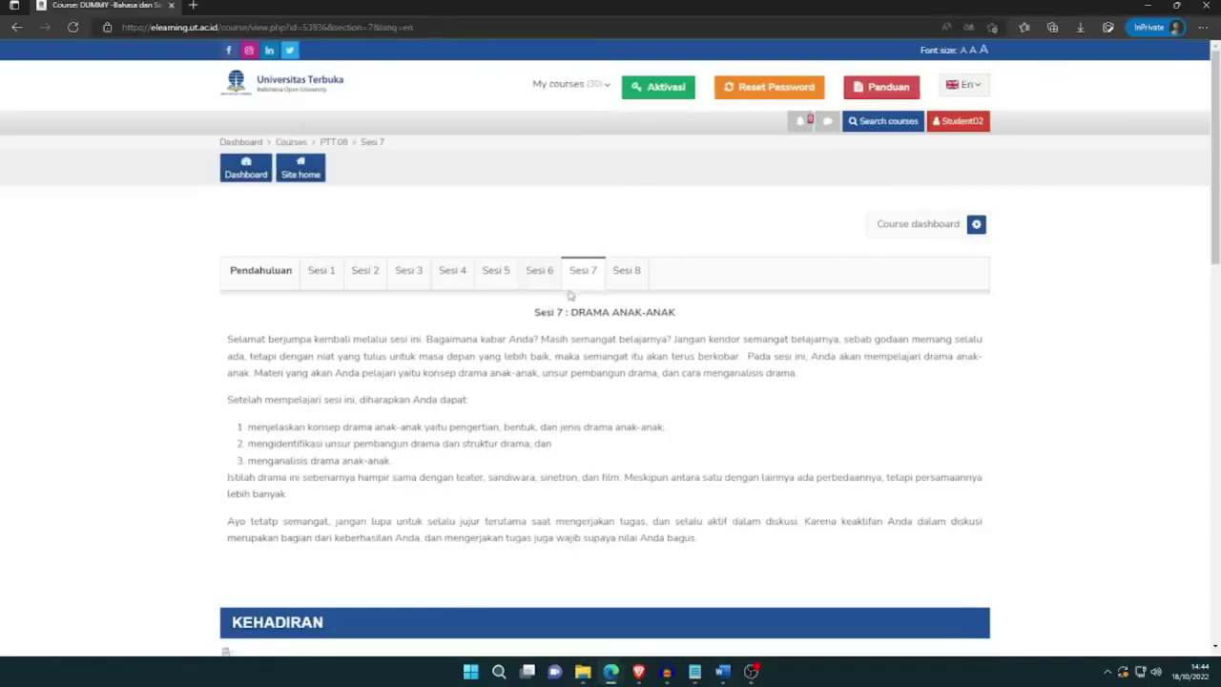
pyautogui.scroll(-4, 523, 332)
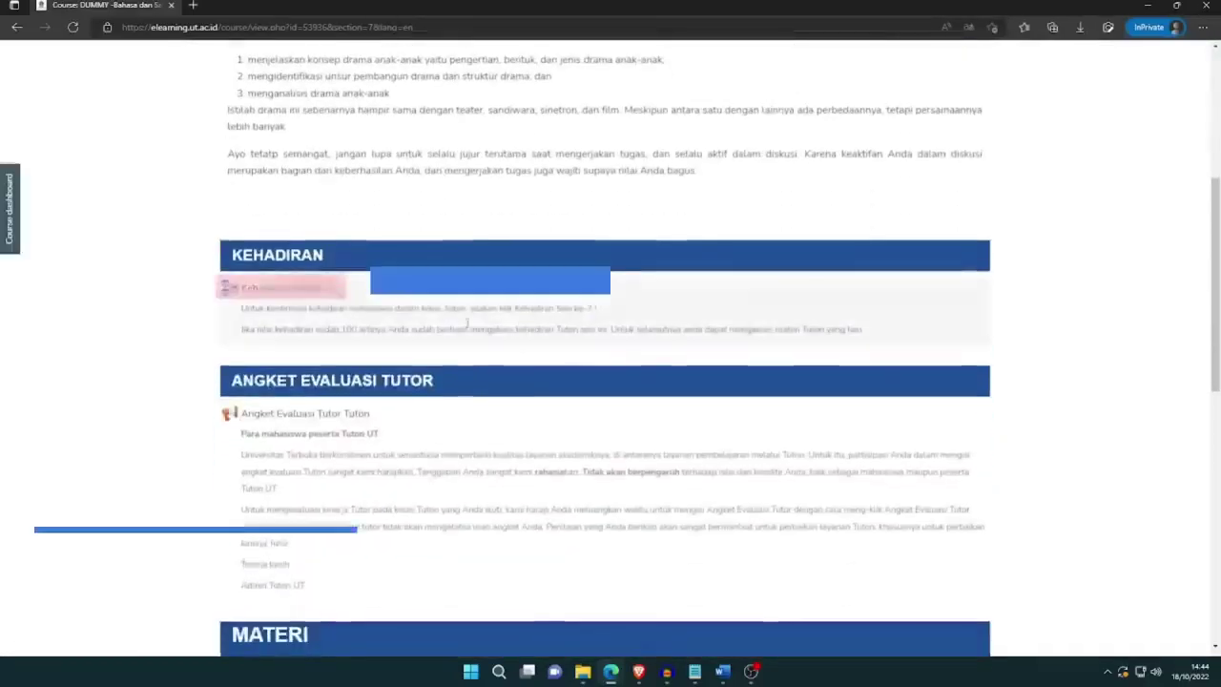
pyautogui.click(287, 296)
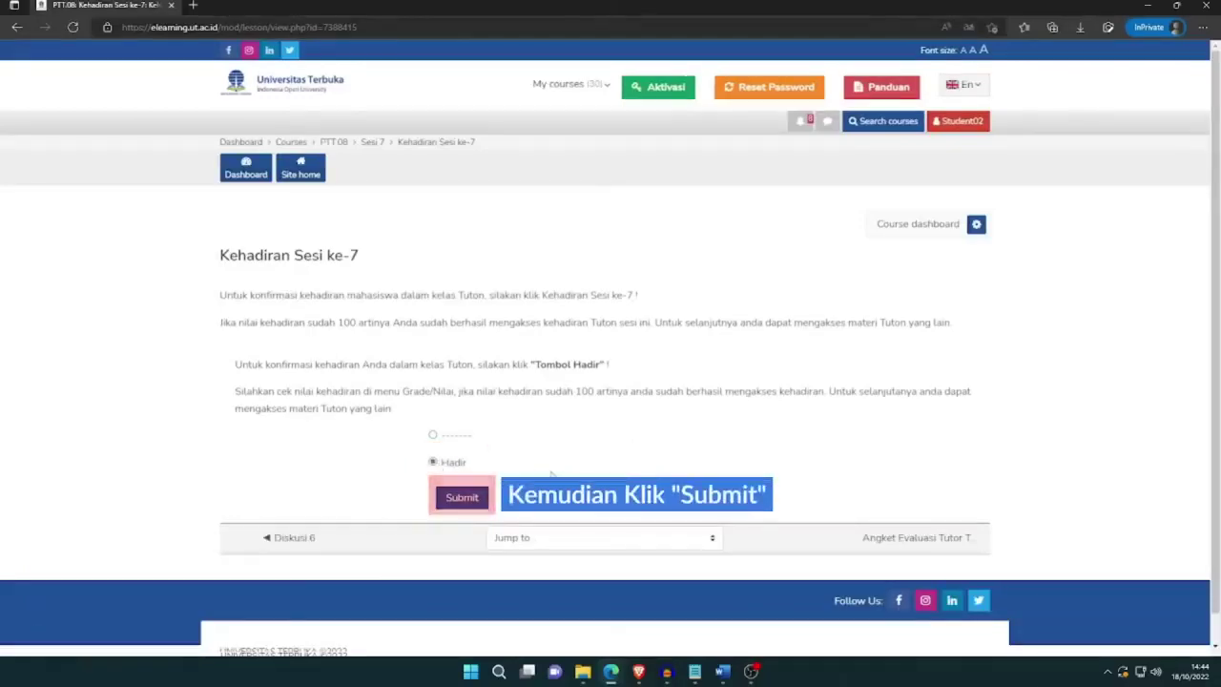
pyautogui.click(460, 499)
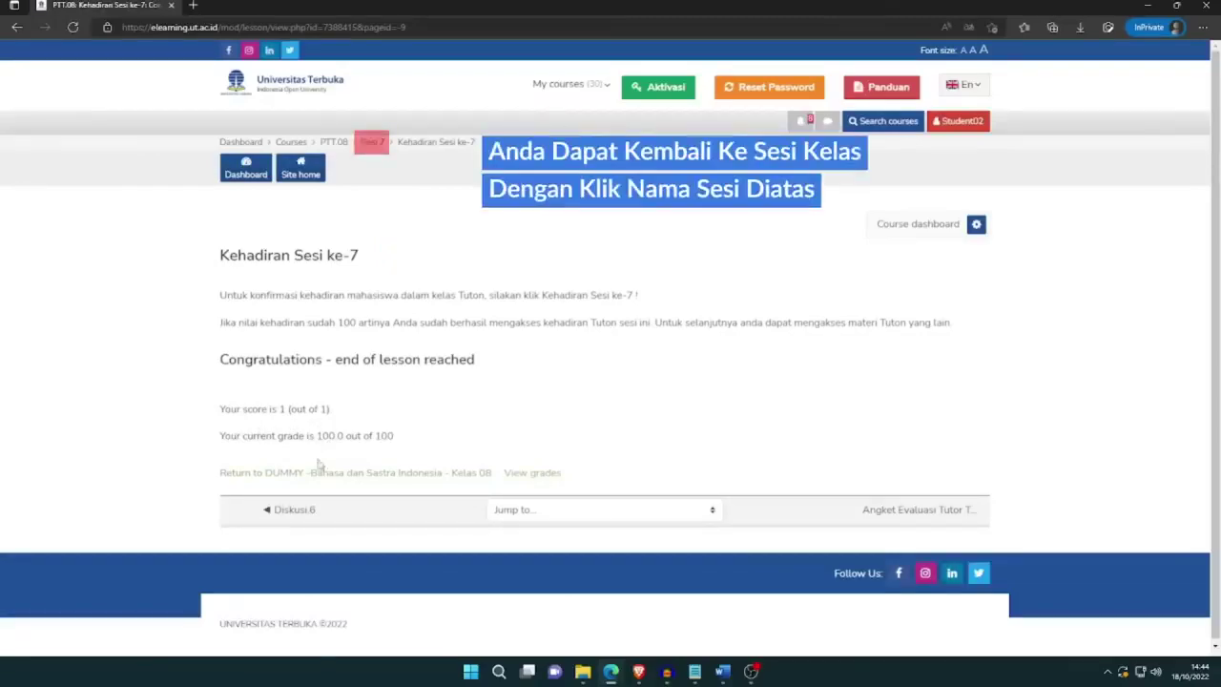
# - Return to Sesi 7, open Angket Evaluasi Tutor Tuton and start answering its questions
pyautogui.click(373, 143)
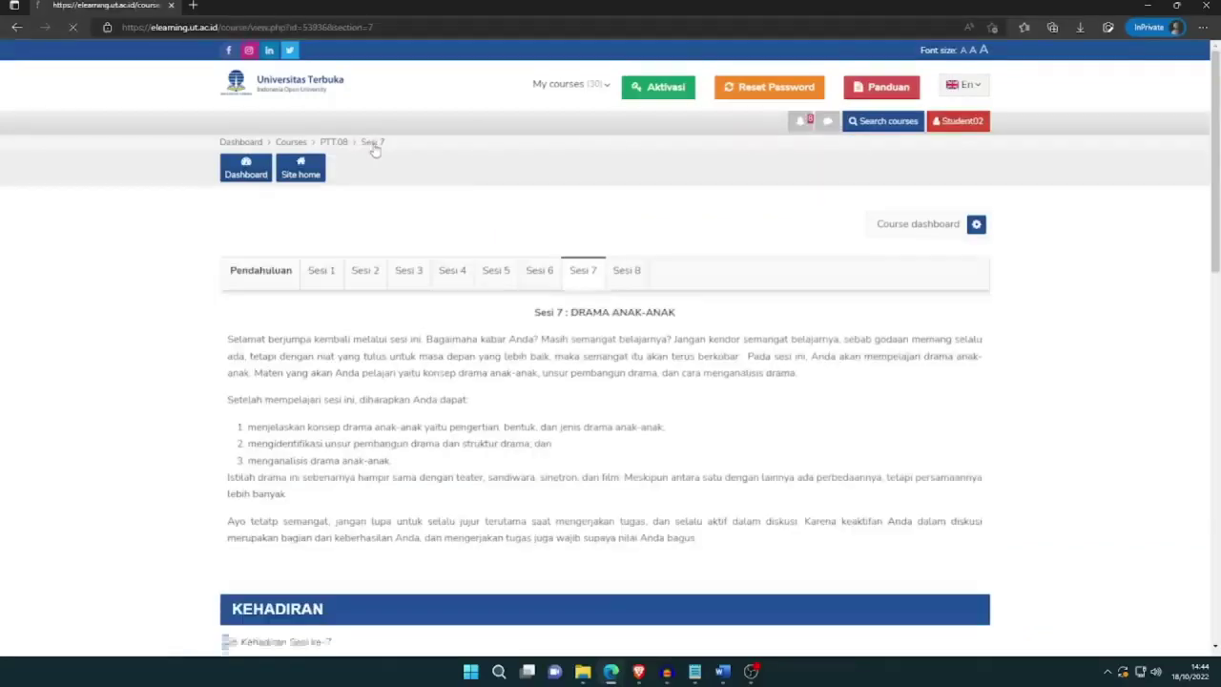
pyautogui.scroll(-4, 343, 360)
pyautogui.scroll(-1, 343, 360)
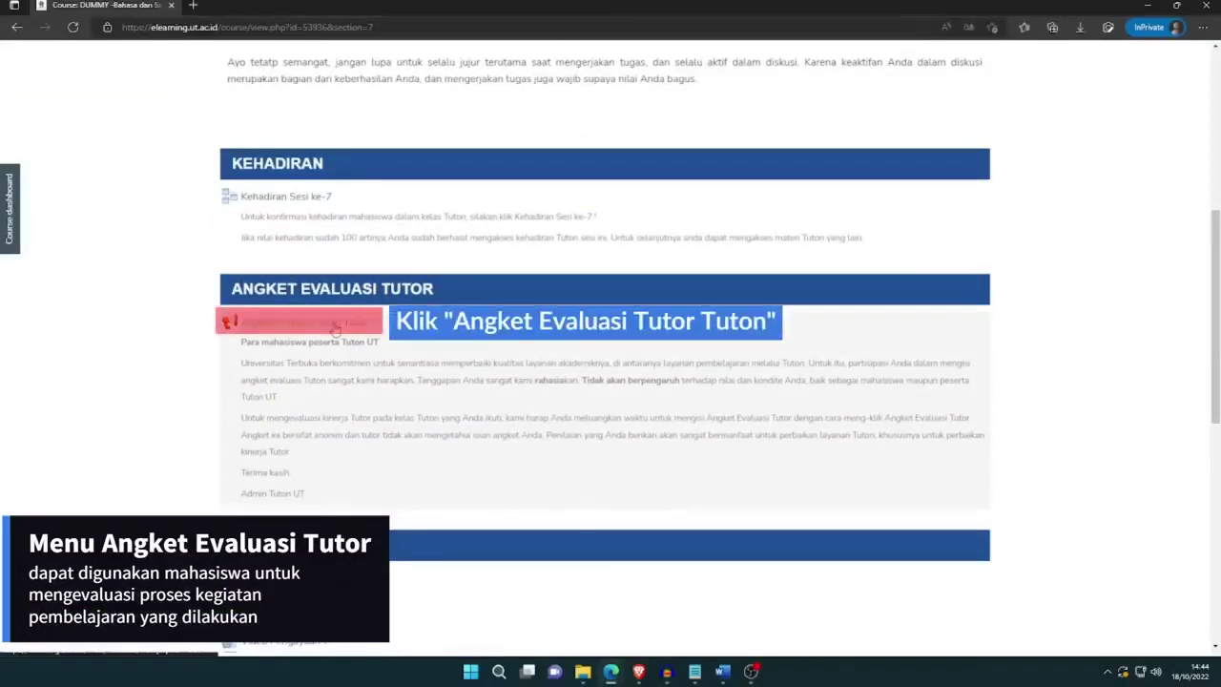
pyautogui.click(335, 326)
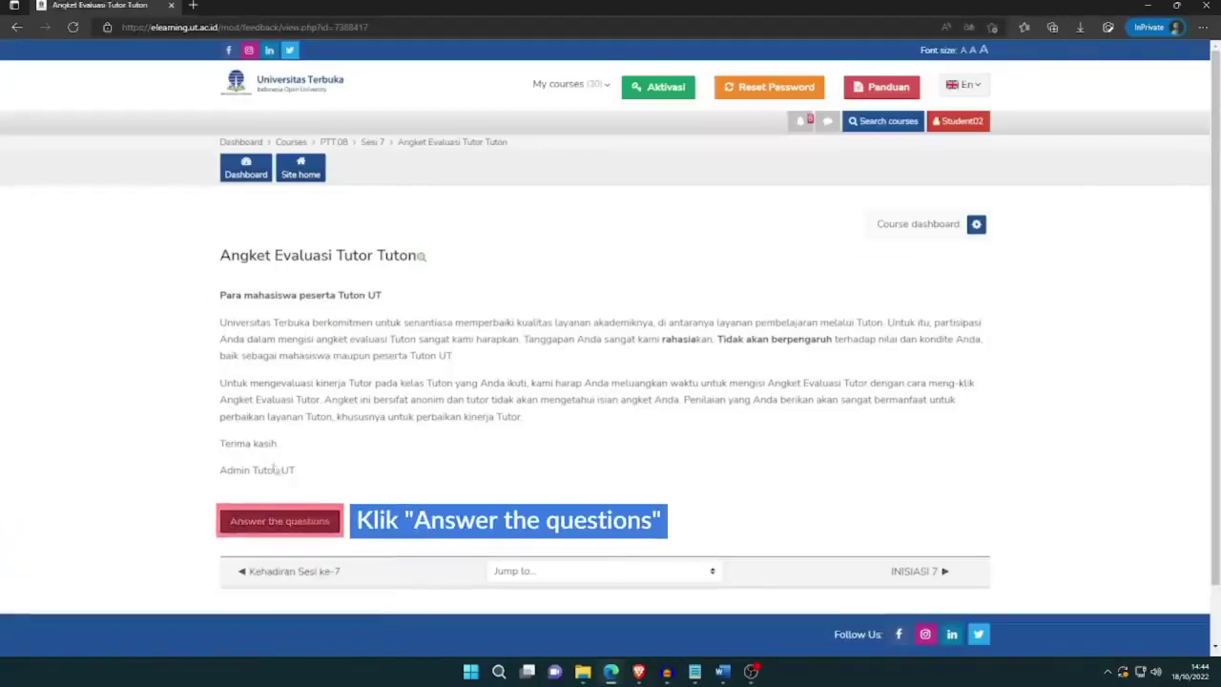
pyautogui.click(282, 531)
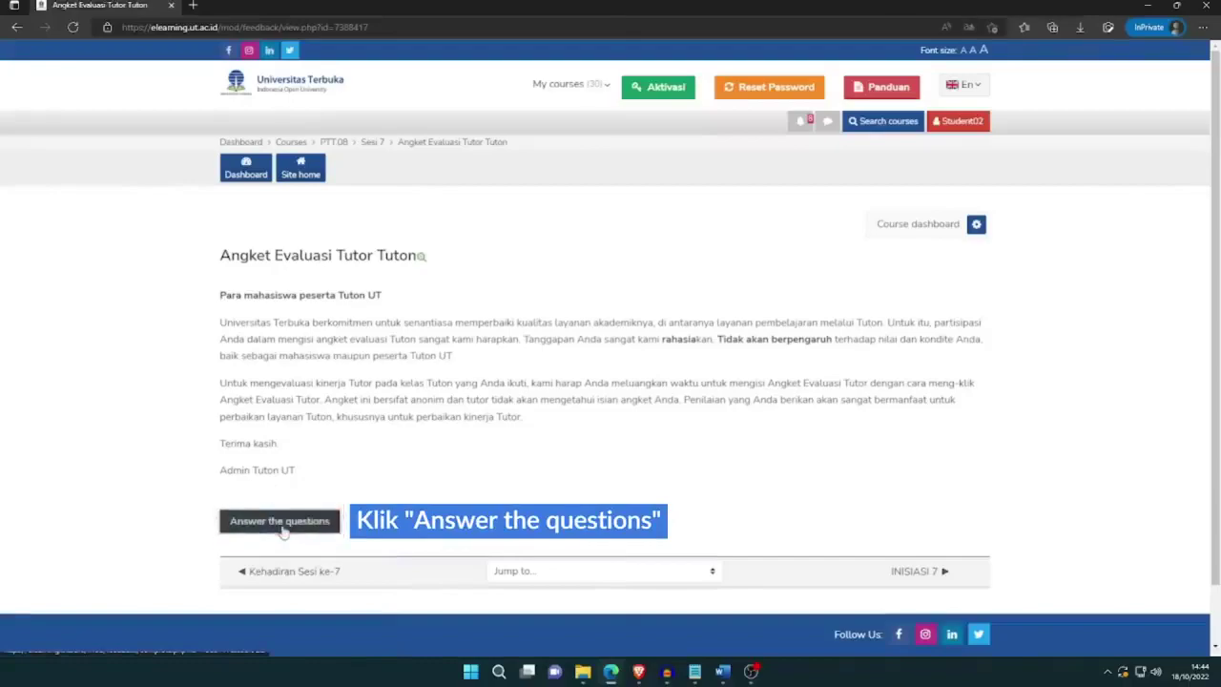
# - Answer the first four questionnaire items with (2)Baik, (3)Baik Sekali, (2)Baik and (3)Baik Sekali, in that order
pyautogui.scroll(-1, 291, 467)
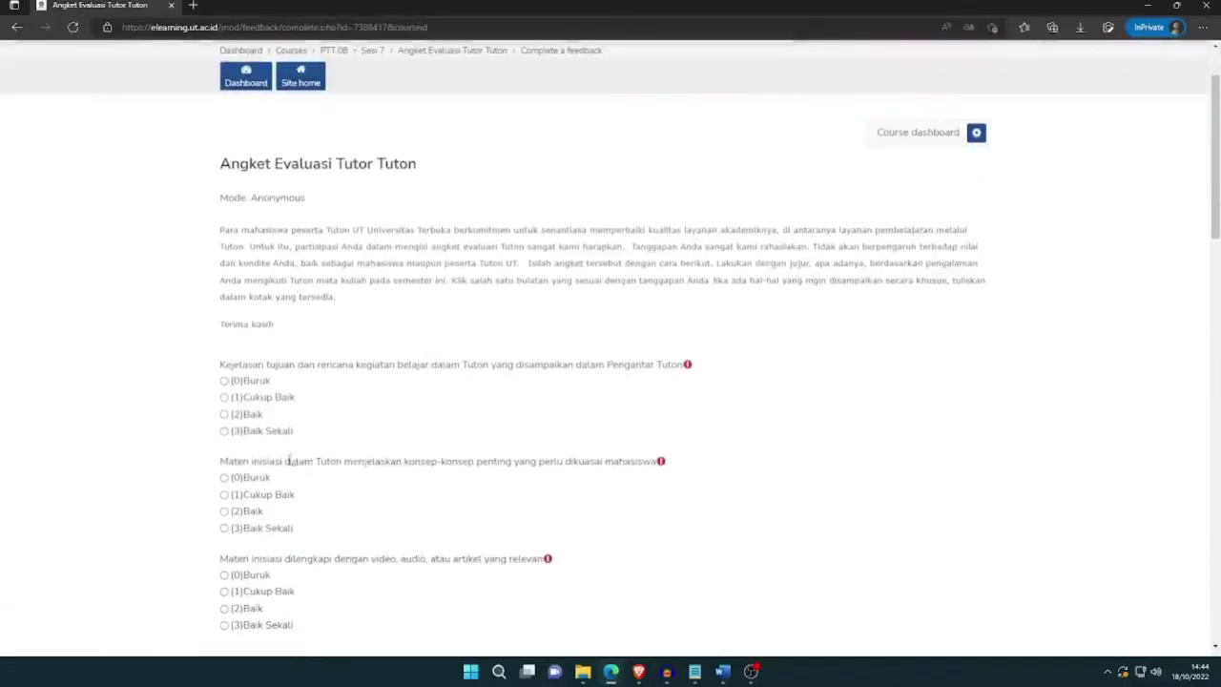
pyautogui.scroll(-2, 227, 420)
pyautogui.click(224, 345)
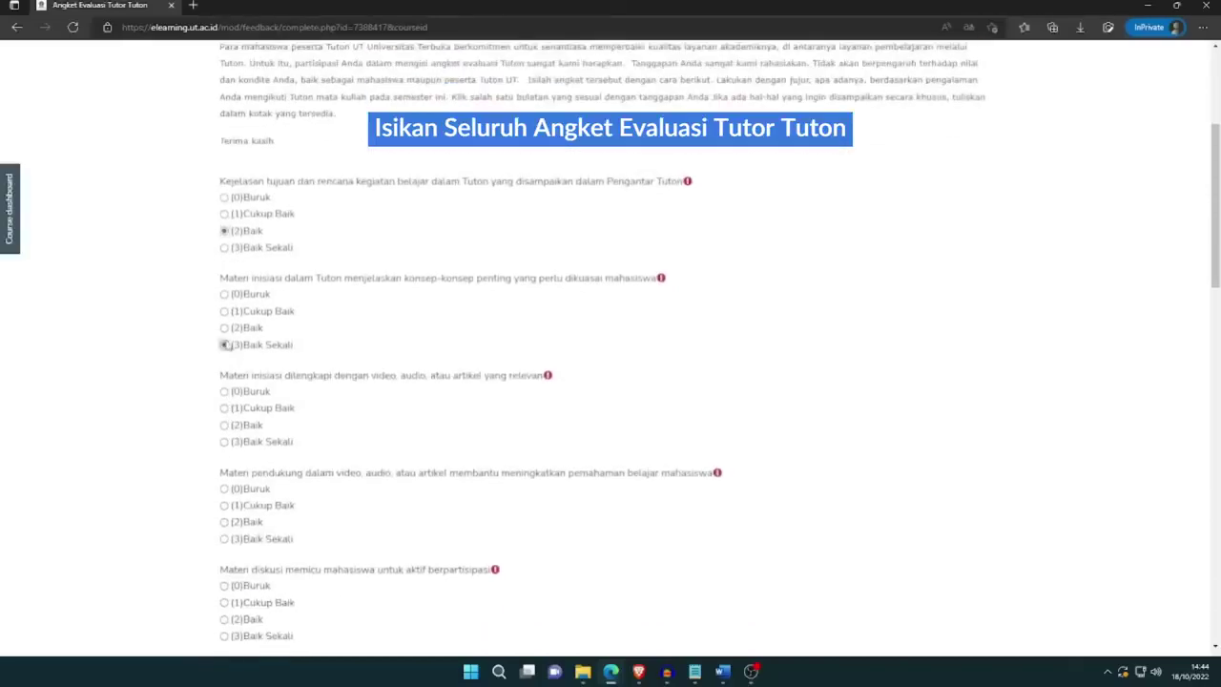
pyautogui.scroll(-2, 226, 345)
pyautogui.scroll(-1, 224, 257)
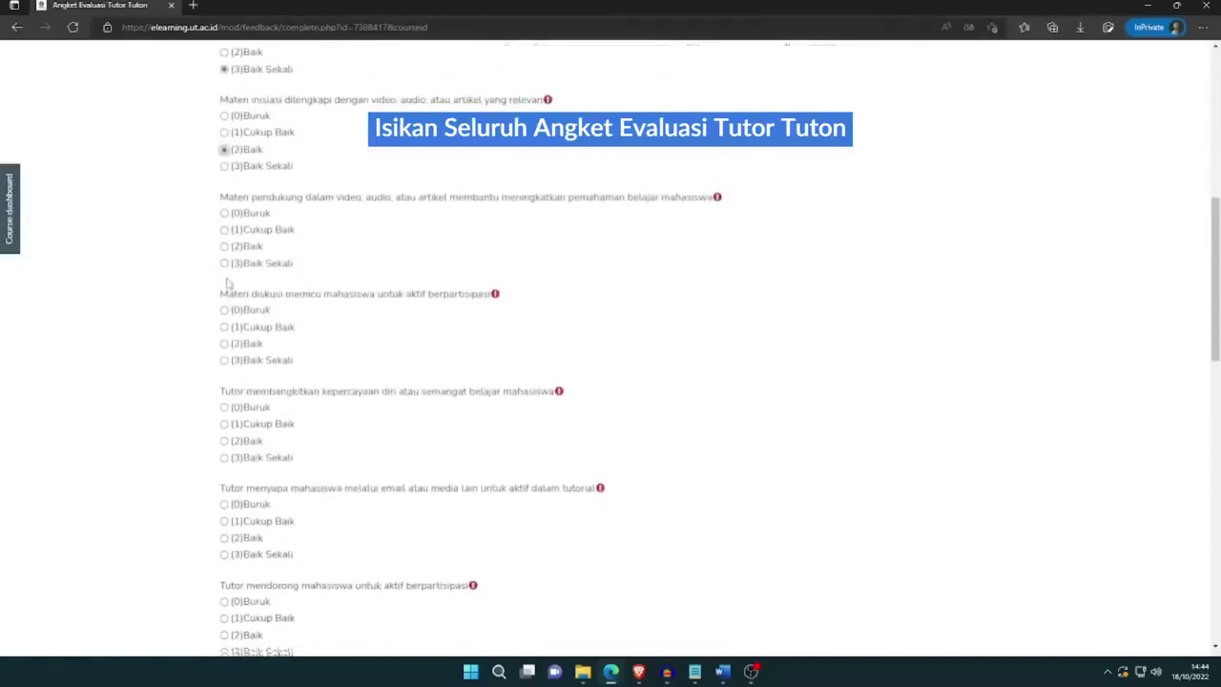
pyautogui.click(224, 263)
# - Rate "Materi diskusi" and "Tutor membangkitkan kepercayaan diri" as (3)Baik Sekali, and the following three tutor questions as (2)Baik
pyautogui.scroll(-2, 228, 275)
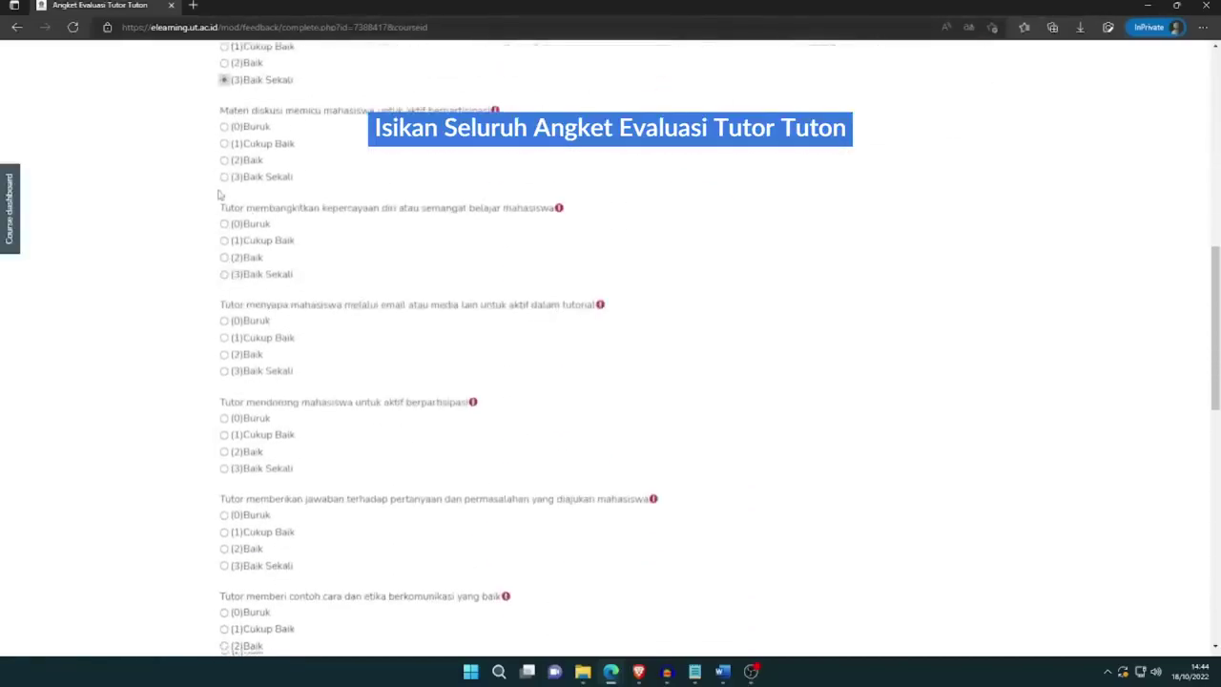
pyautogui.click(224, 177)
pyautogui.click(224, 274)
pyautogui.scroll(-2, 224, 274)
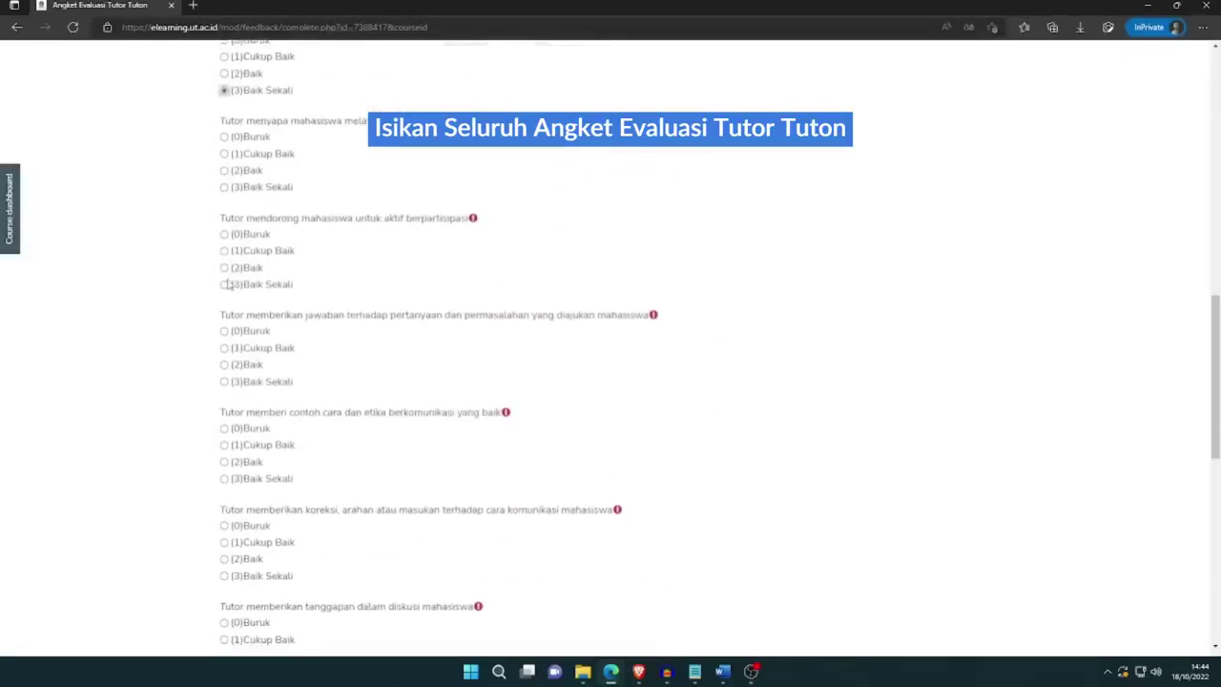
pyautogui.click(224, 267)
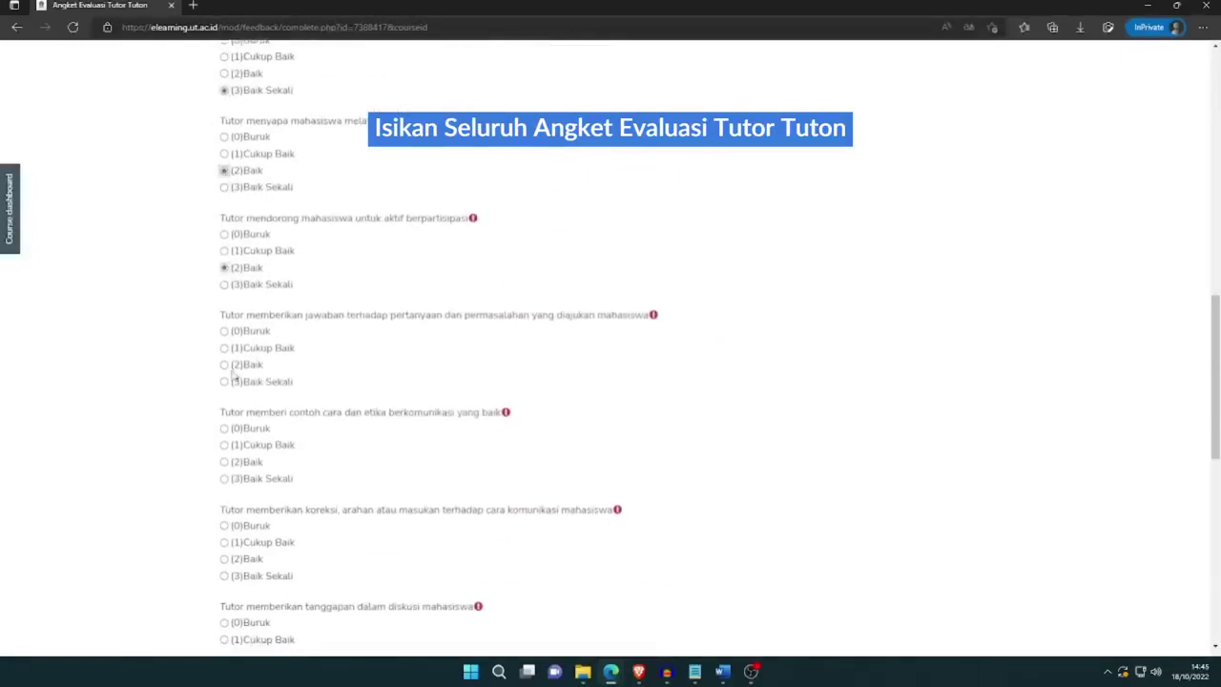
pyautogui.click(225, 364)
# - Rate the remaining questions, from "Tutor memberi contoh cara dan etika berkomunikasi" through the plagiarism question, as (3)Baik Sekali
pyautogui.scroll(-2, 225, 366)
pyautogui.click(225, 295)
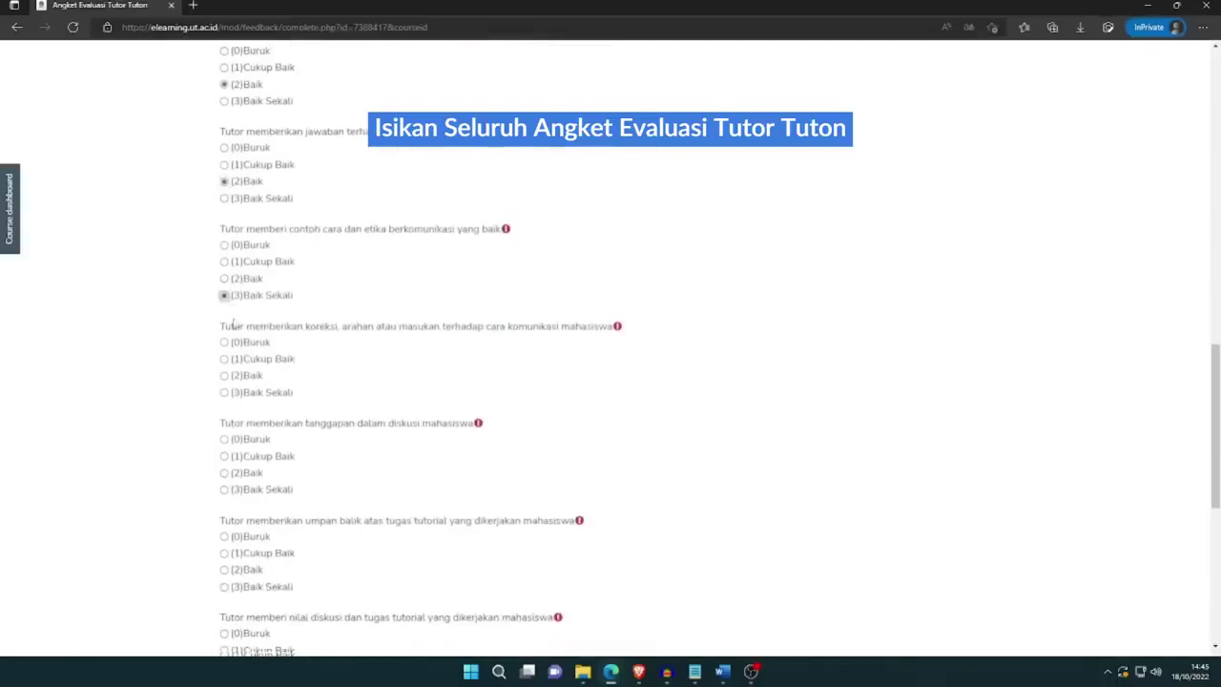
pyautogui.click(225, 392)
pyautogui.scroll(-2, 227, 396)
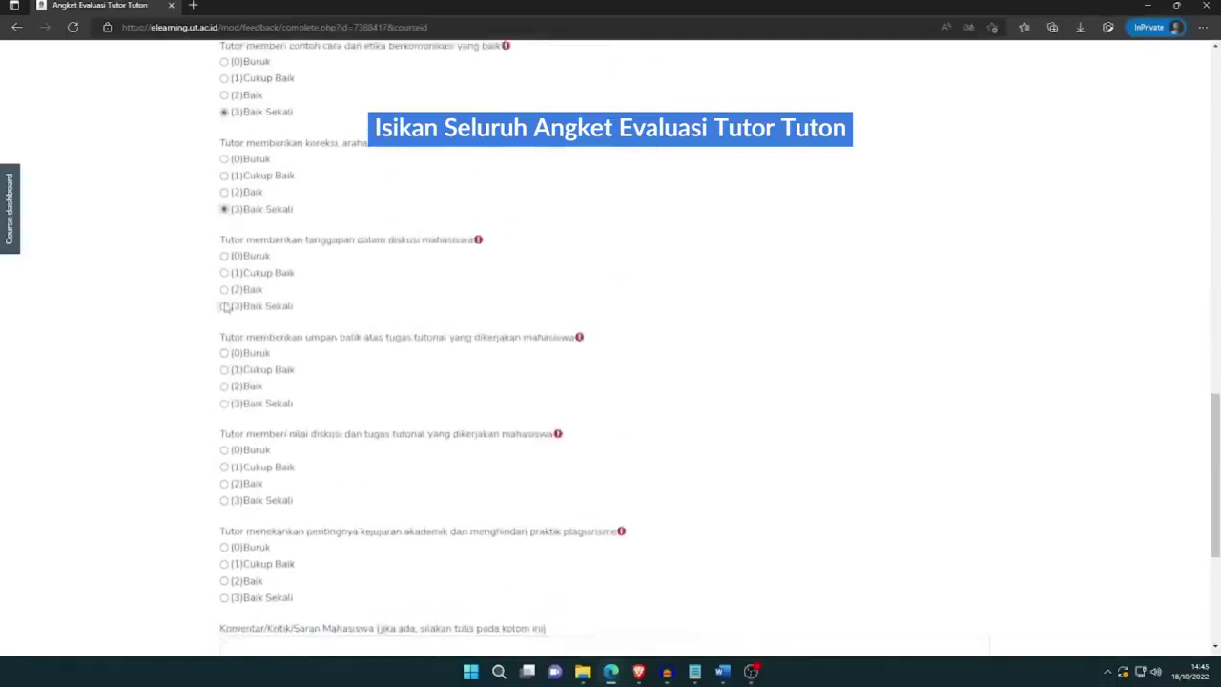
pyautogui.click(224, 403)
pyautogui.scroll(-3, 224, 403)
pyautogui.click(224, 224)
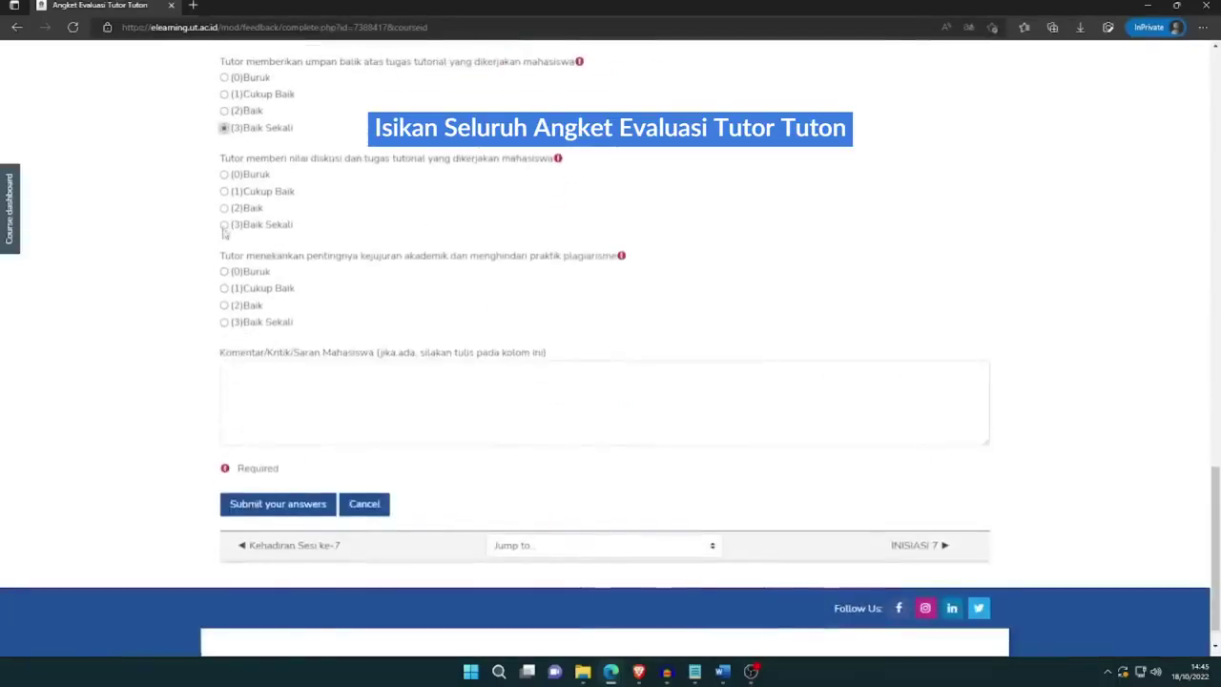
pyautogui.click(224, 322)
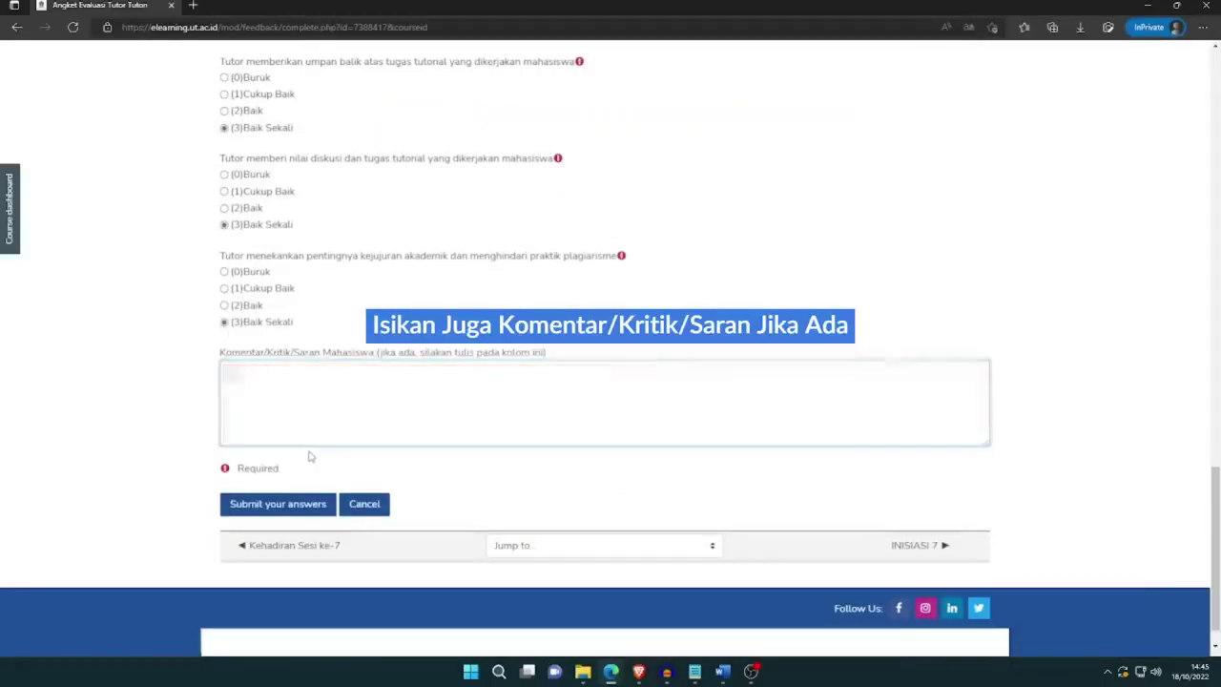
# - Write a comment thanking the tutor for the guidance in the Komentar/Kritik/Saran Mahasiswa field
pyautogui.write('Terima kasih tutor')
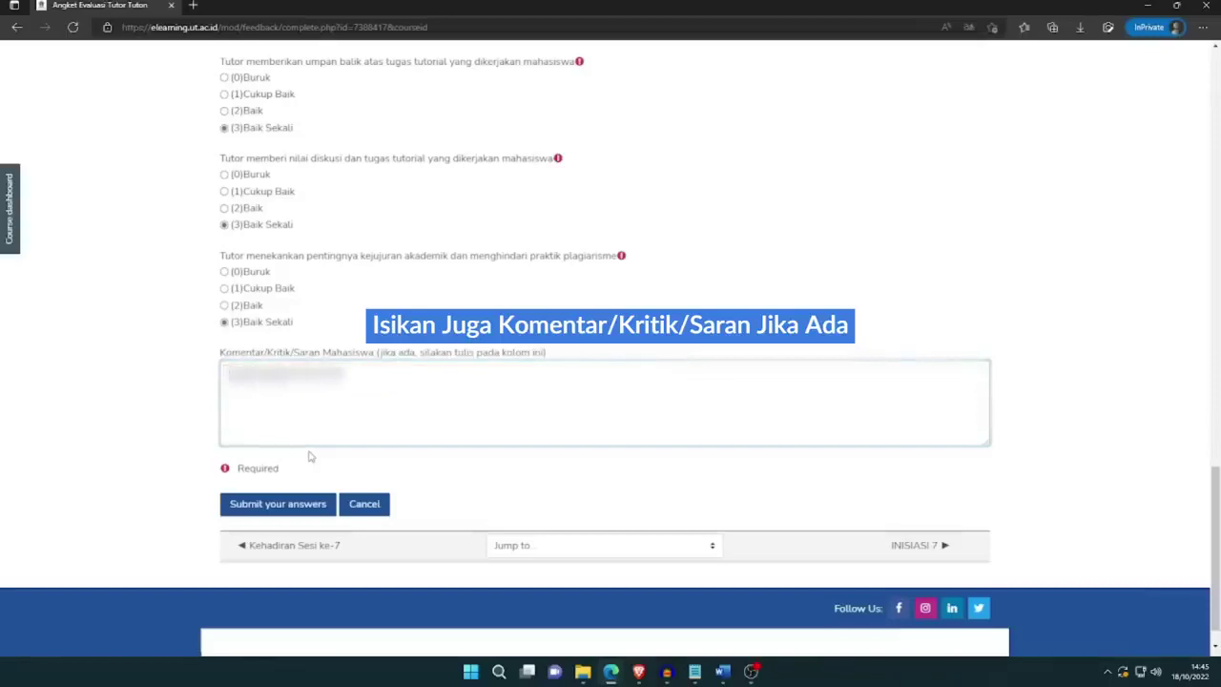
pyautogui.write(' atas bimbingan selama')
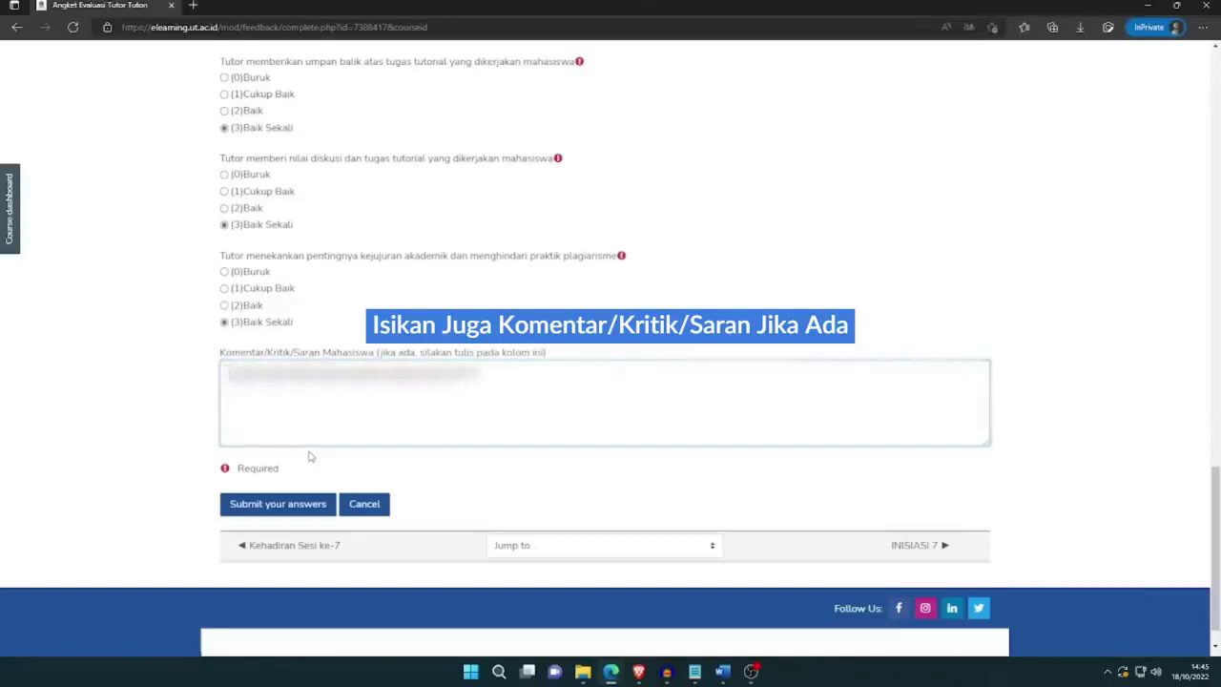
pyautogui.write(' ini tuton sehat dan sukses selalu')
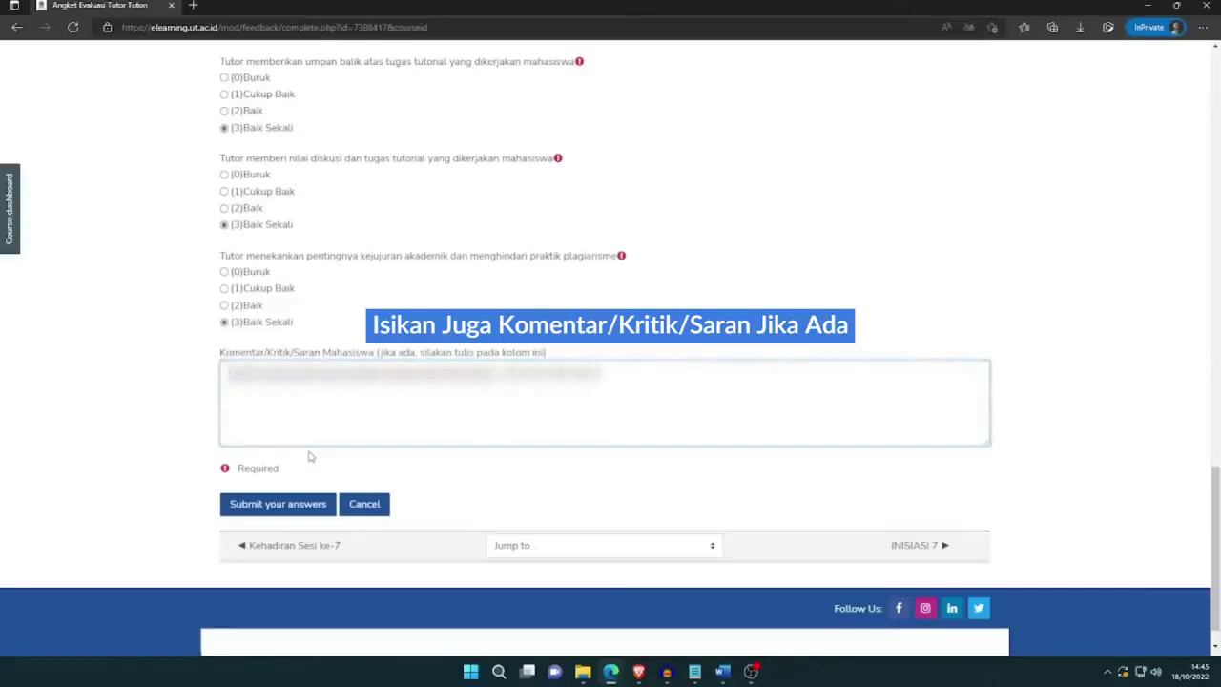
pyautogui.write(' amin')
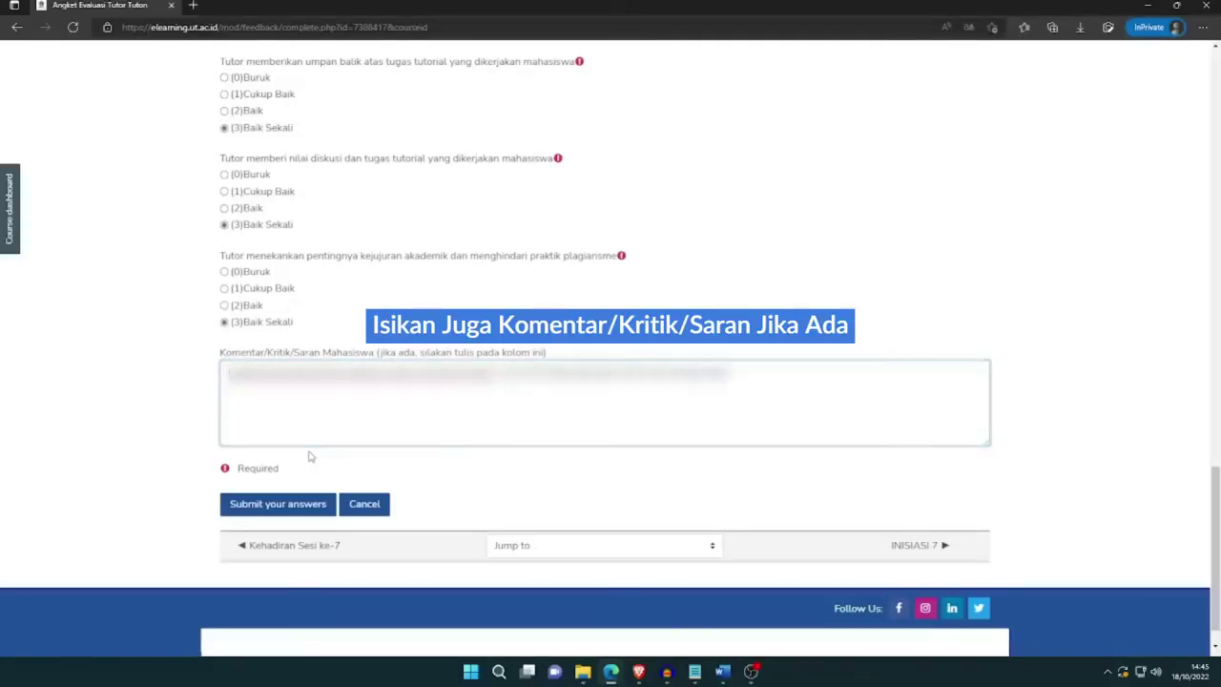
pyautogui.write(' terima kasih banyak')
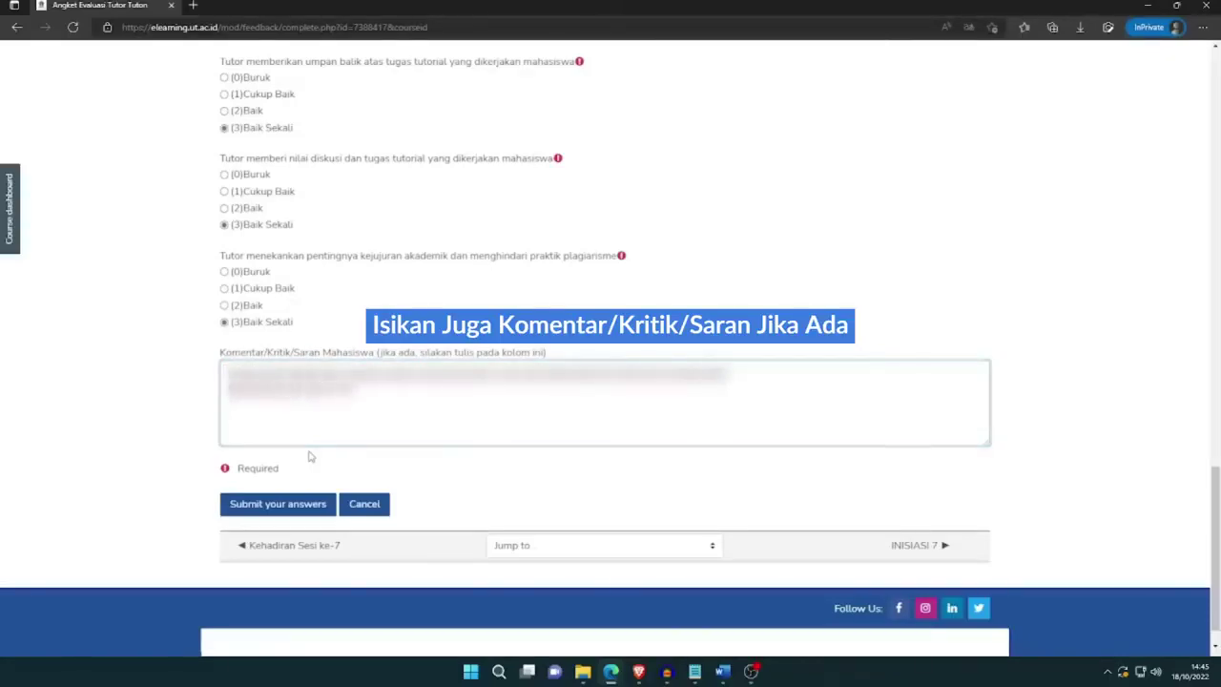
pyautogui.write(' atas bimbingan dan ilmunya')
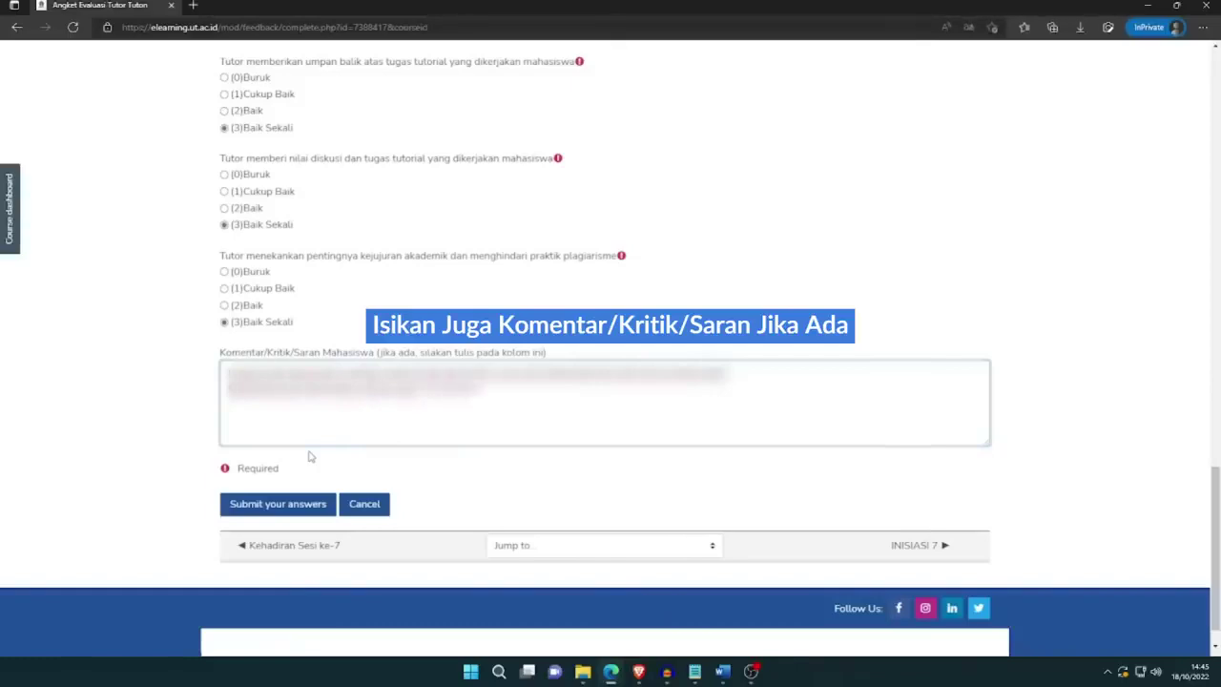
pyautogui.write(' semoga sehat dan sukses selalu')
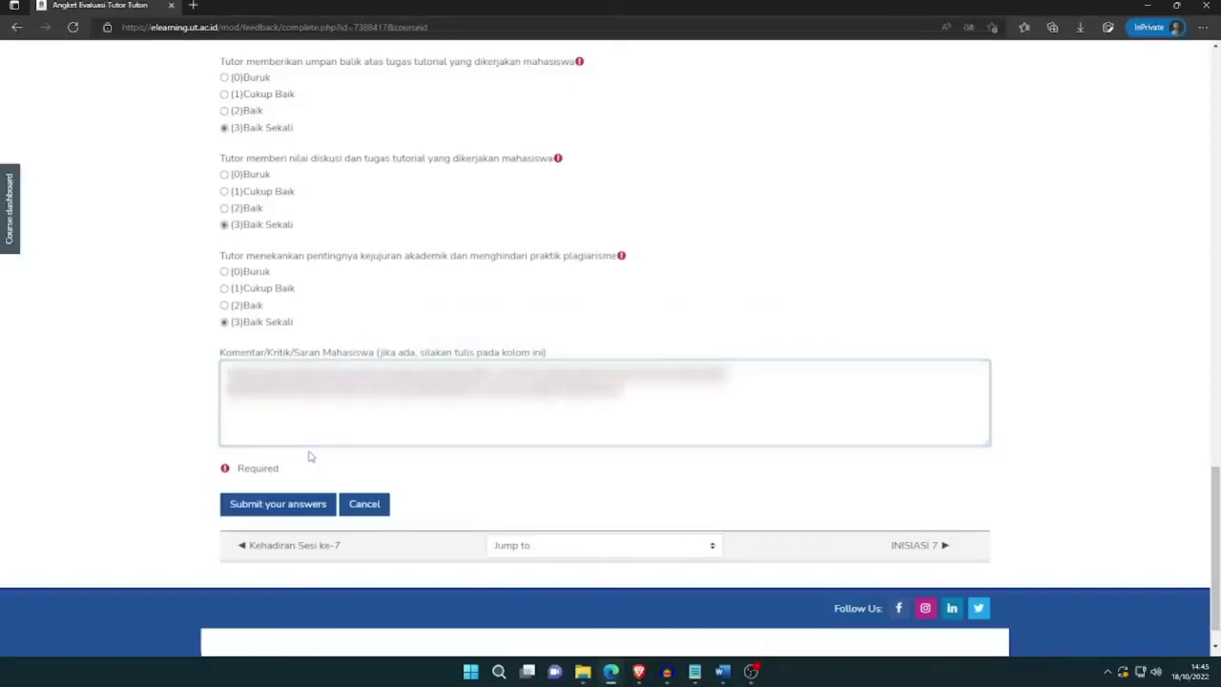
# - Submit the questionnaire answers and continue back to the Sesi 7 course page
pyautogui.click(310, 508)
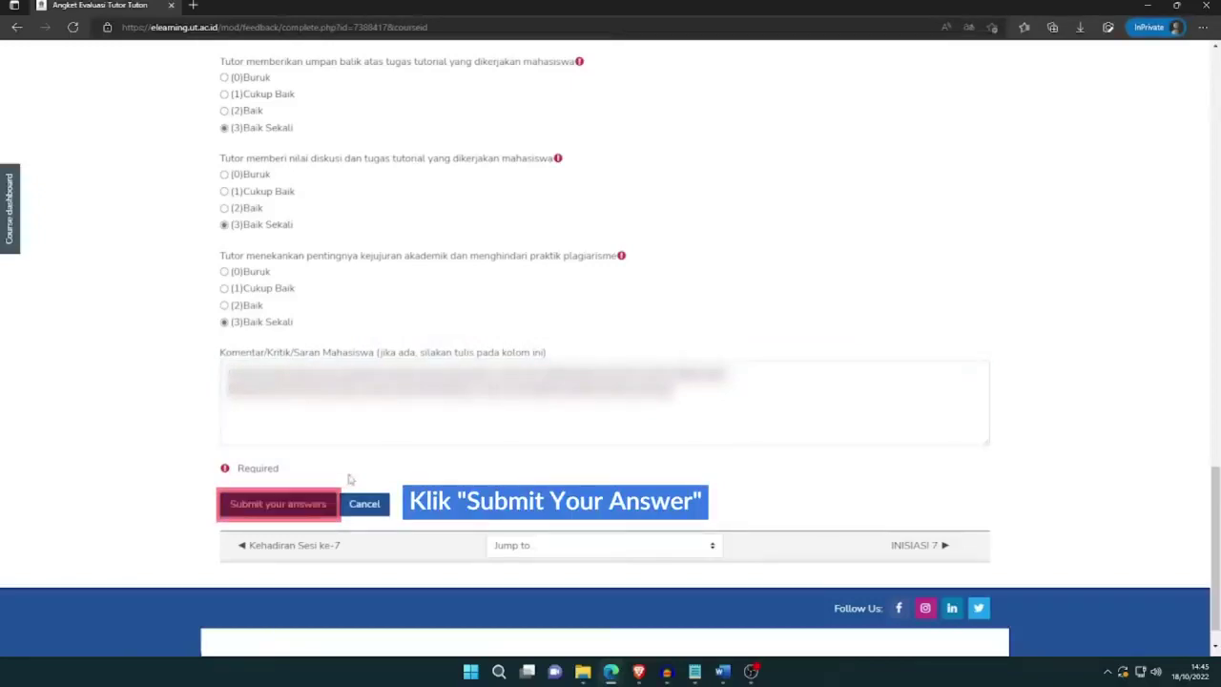
pyautogui.click(296, 512)
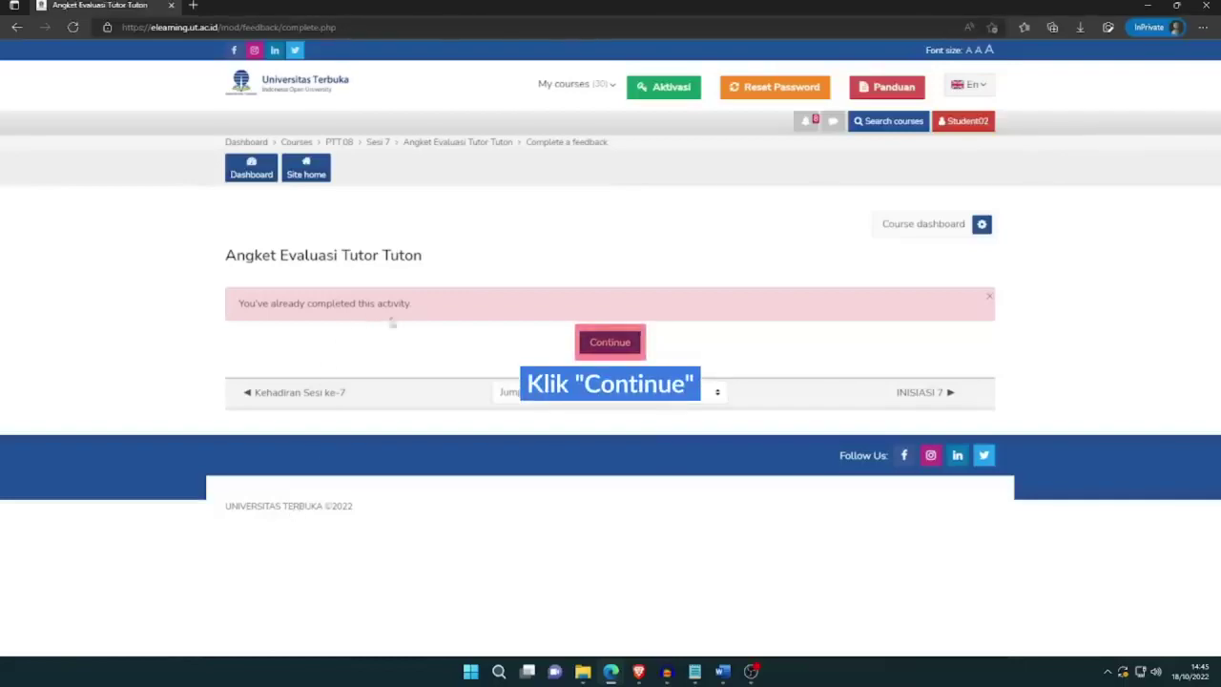
pyautogui.click(599, 345)
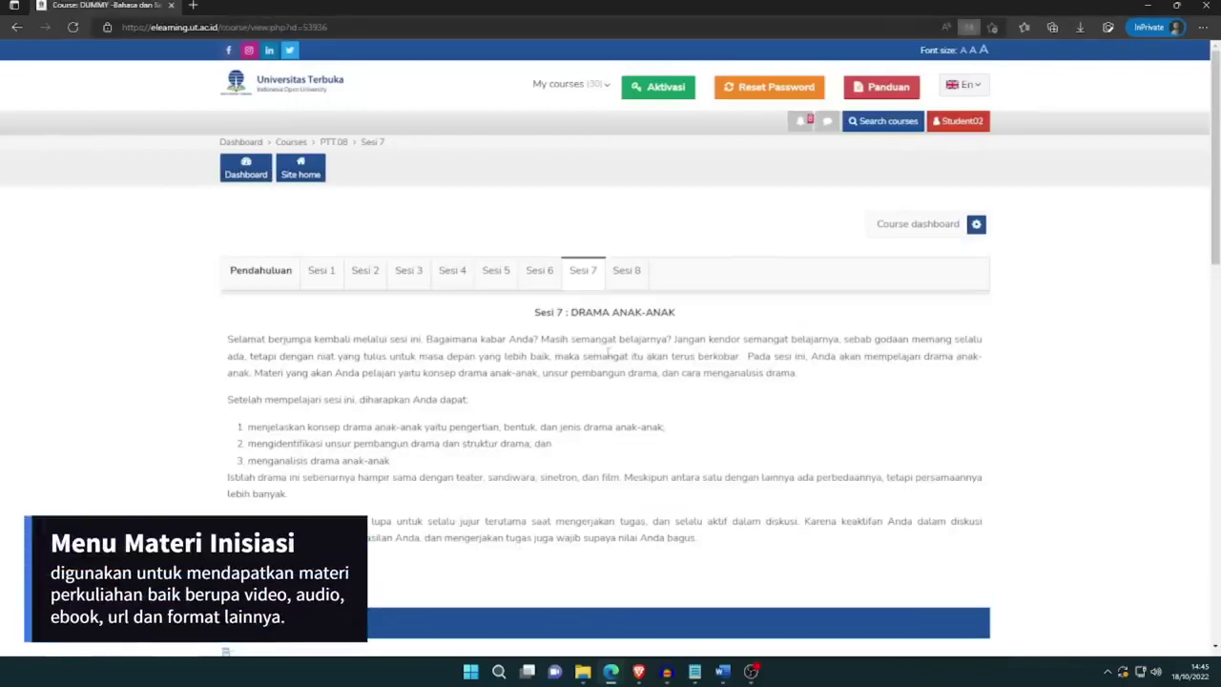
# - Open the INISIASI 7 PDF from the Materi section of Sesi 7, read through its slides and return to the course page
pyautogui.scroll(-10, 506, 370)
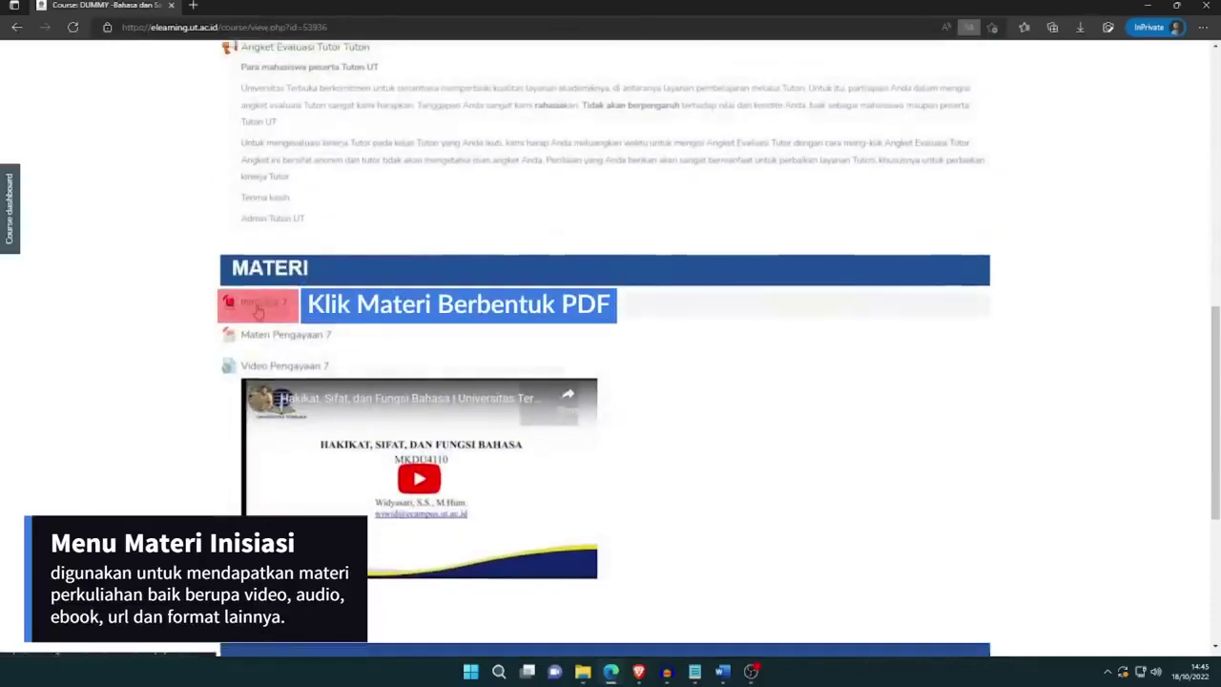
pyautogui.click(257, 309)
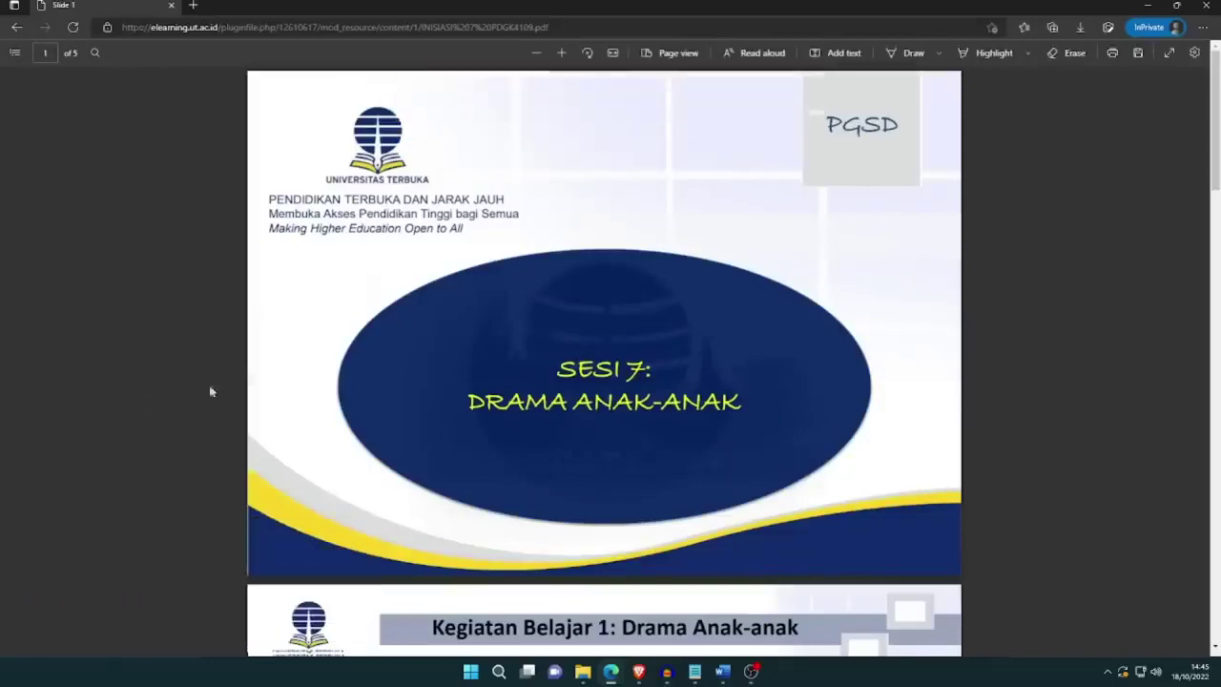
pyautogui.scroll(-5, 256, 373)
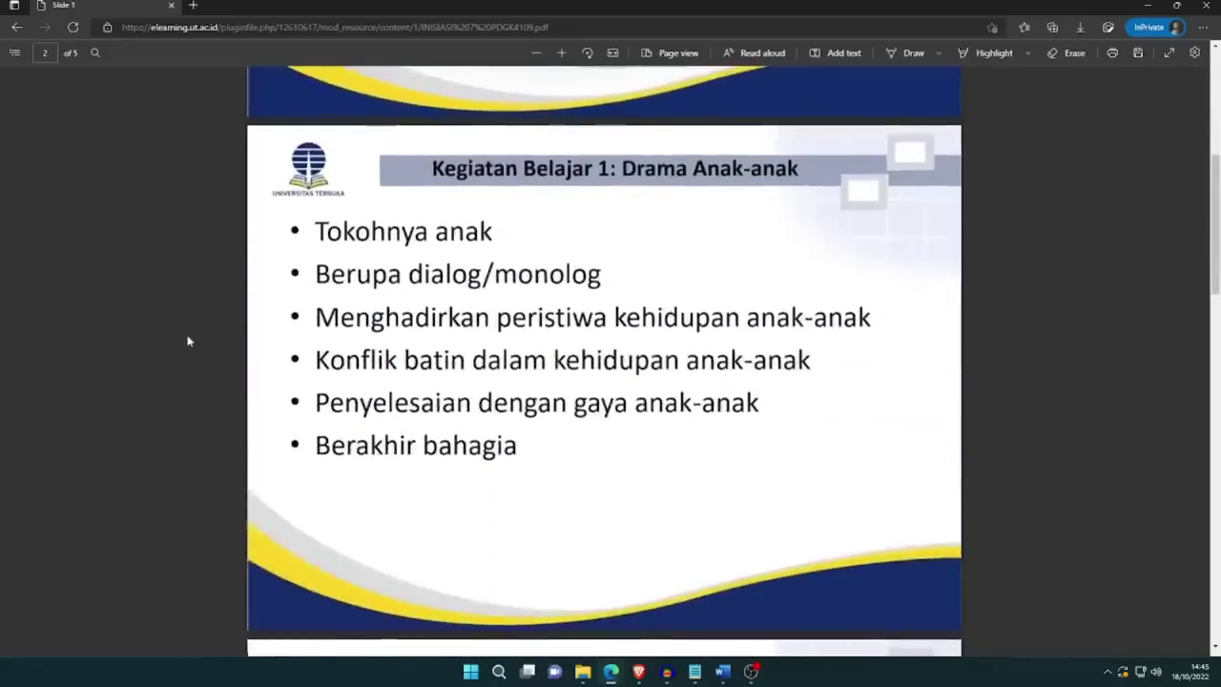
pyautogui.scroll(-2, 188, 338)
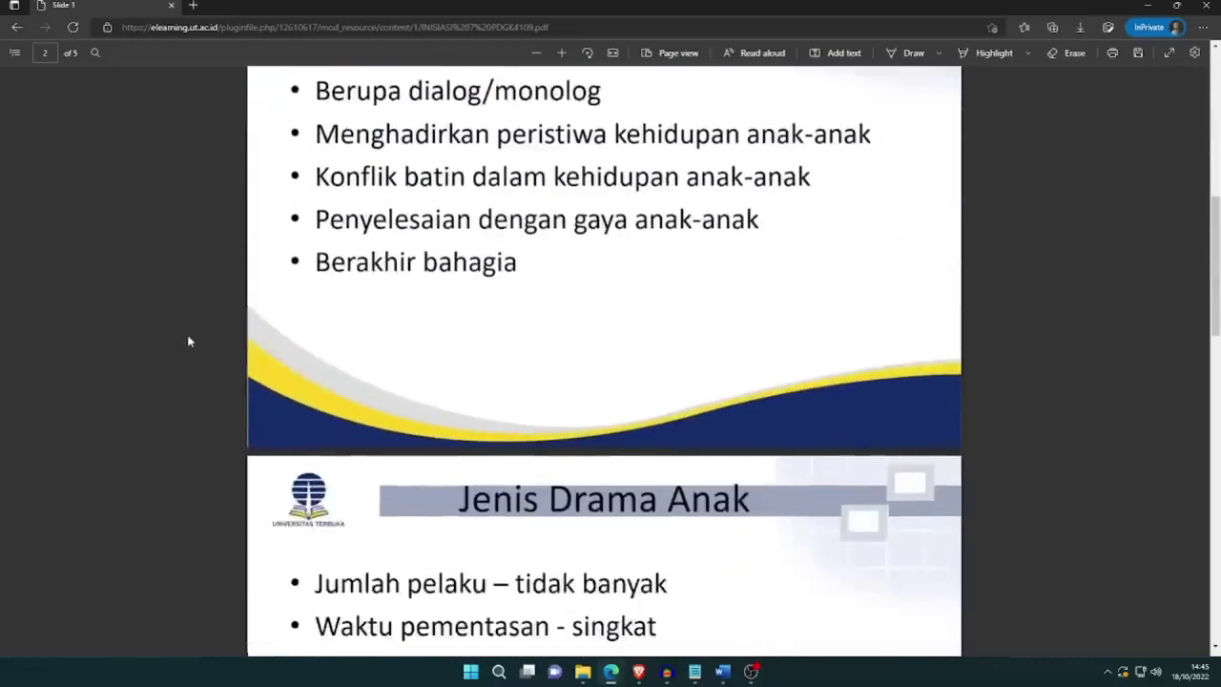
pyautogui.scroll(-4, 188, 341)
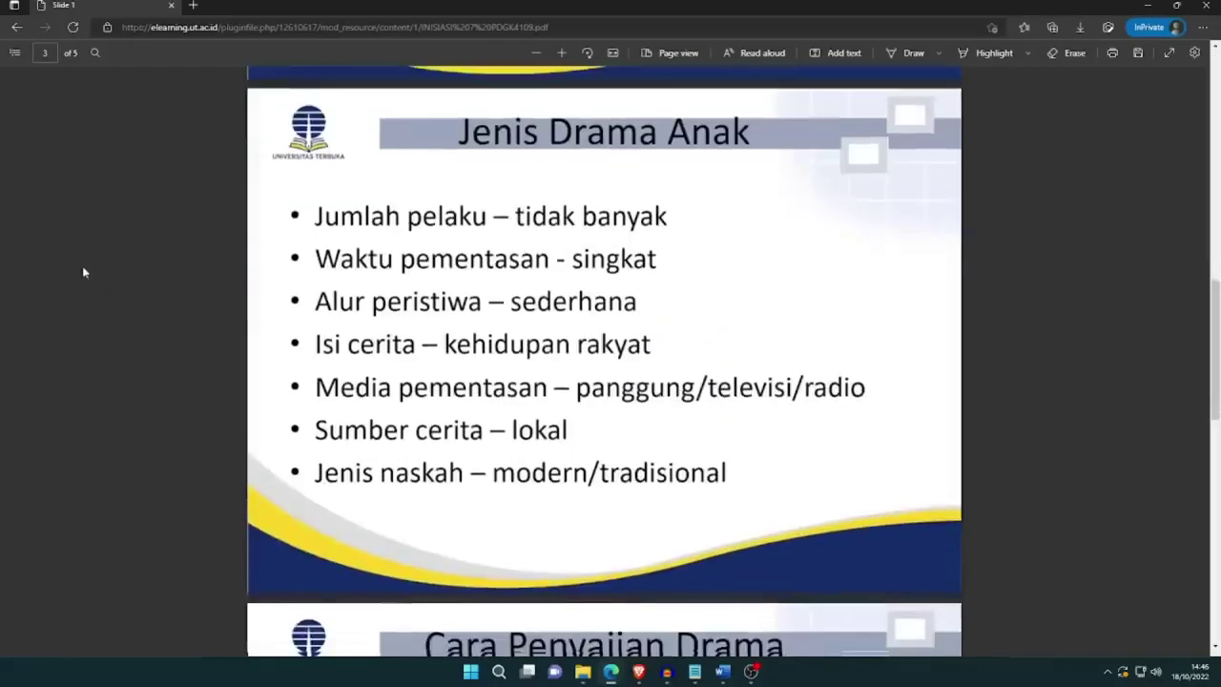
pyautogui.click(18, 28)
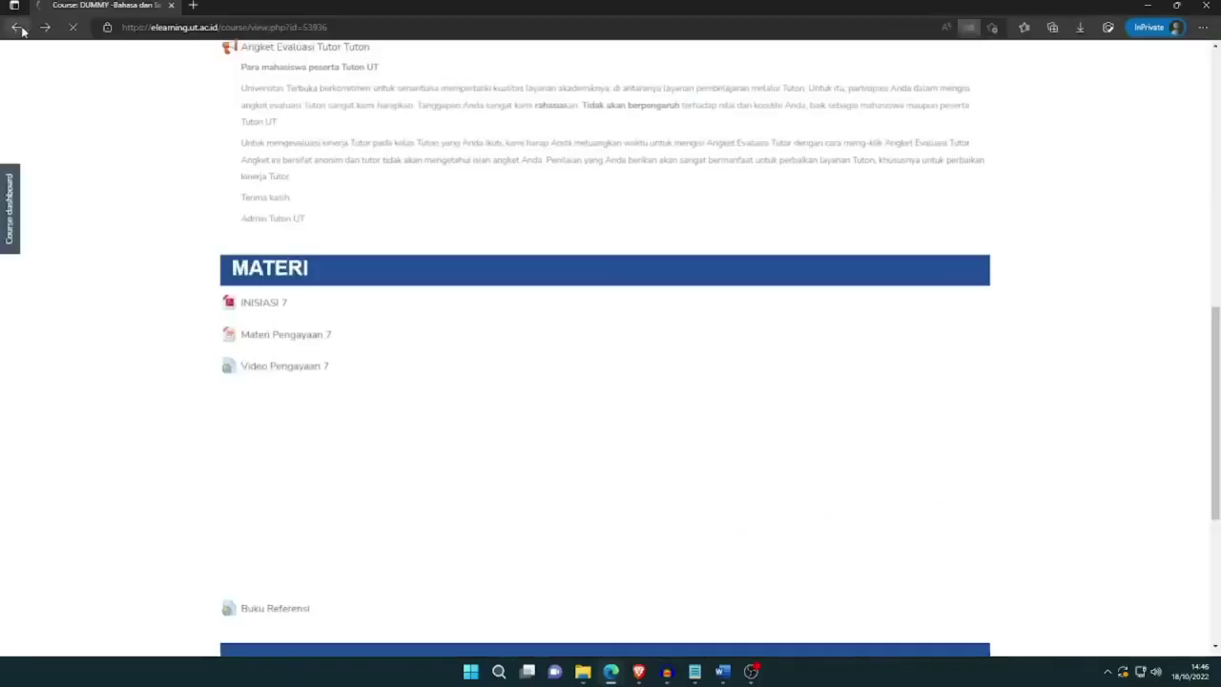
# - Play the embedded Video Pengayaan 7 in the Materi section for a while, then pause it
pyautogui.scroll(-2, 138, 250)
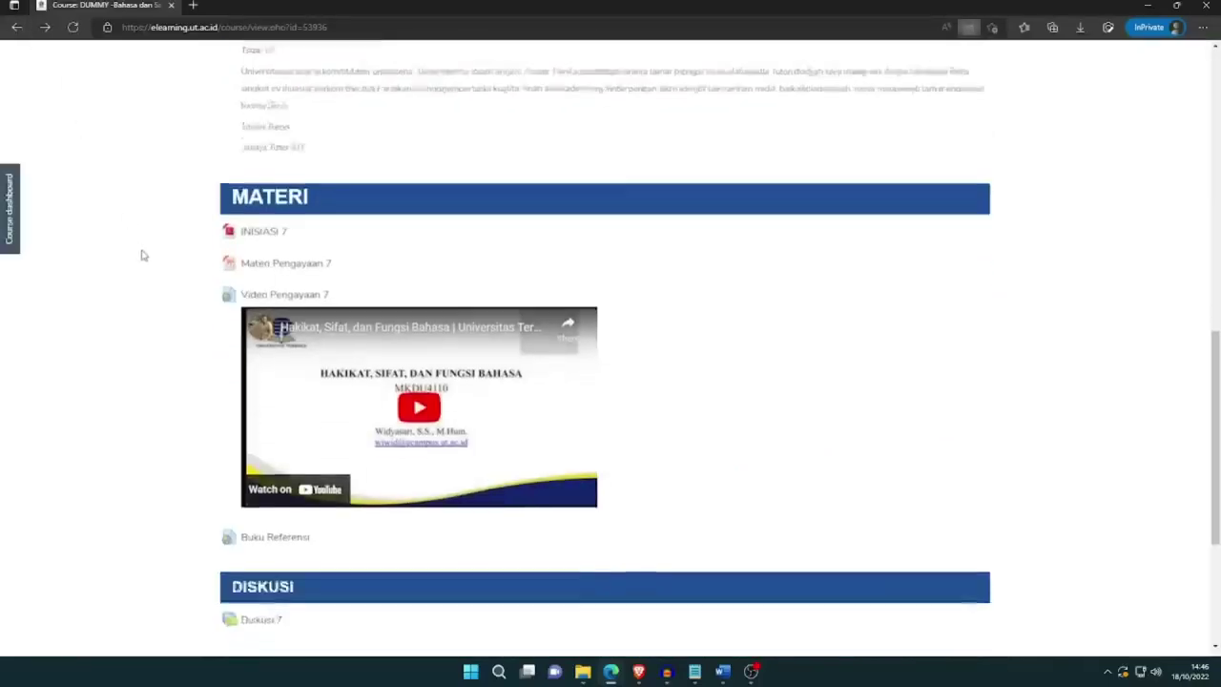
pyautogui.click(260, 152)
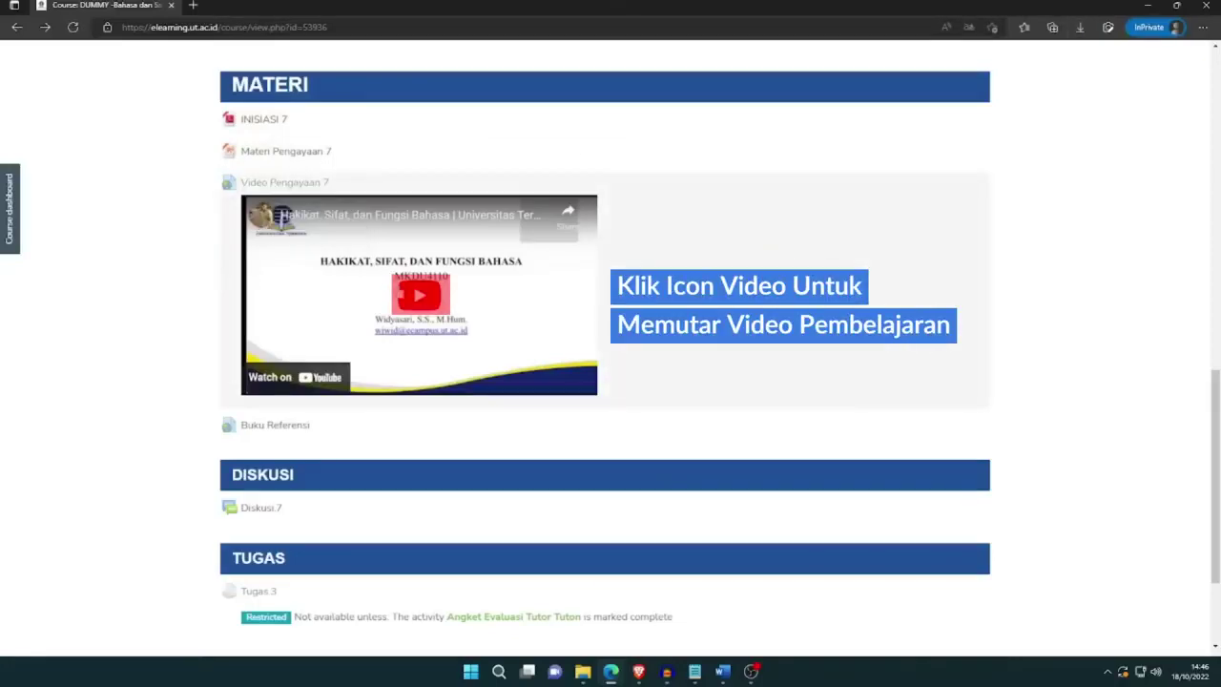
pyautogui.click(419, 297)
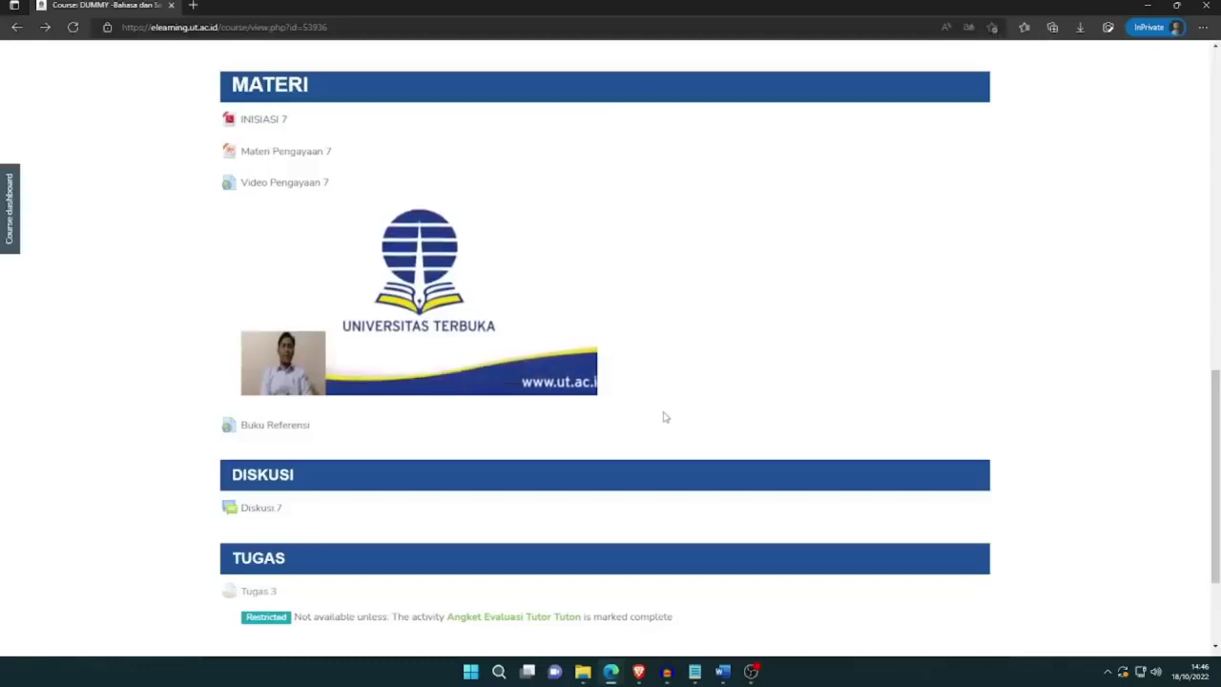
pyautogui.moveTo(485, 388)
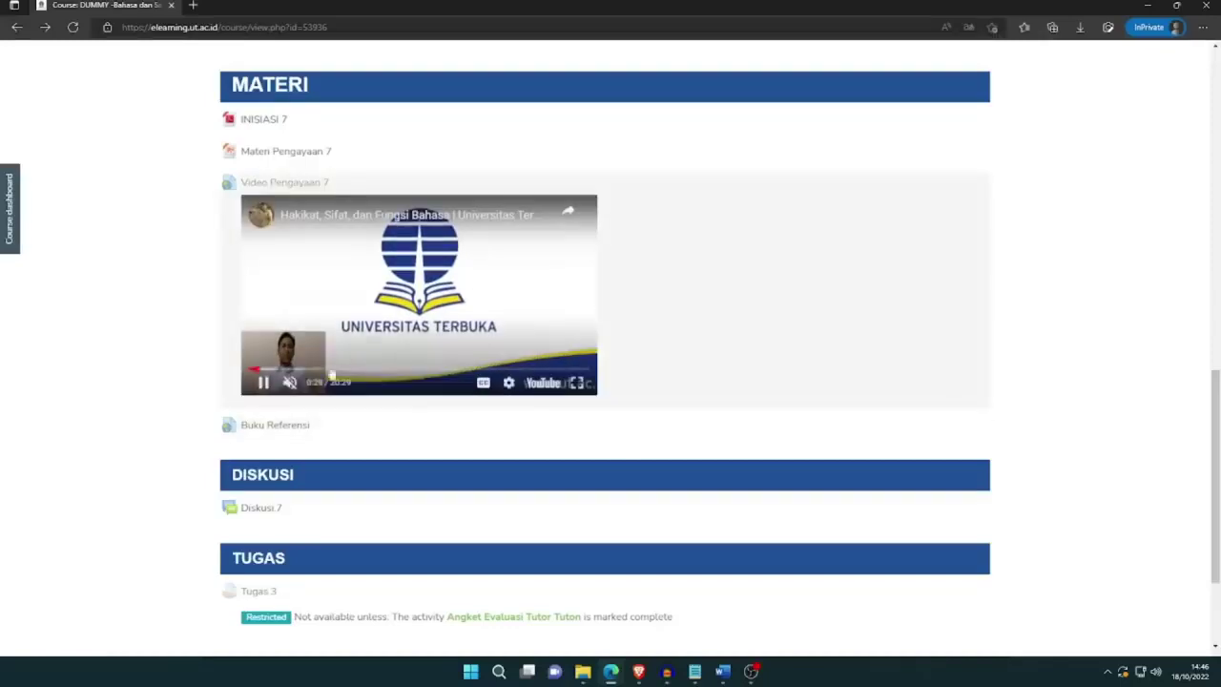
pyautogui.click(264, 383)
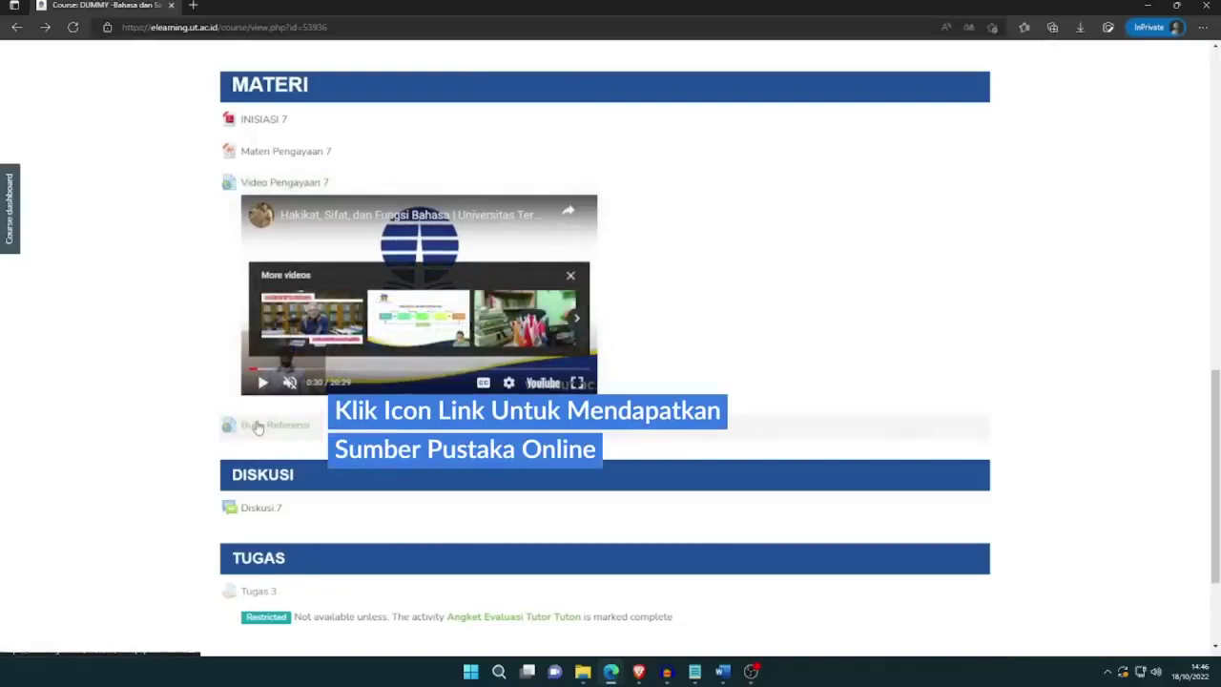
# - Open Buku Referensi from the Materi section, follow its link to the online library and read through Modul 1
pyautogui.click(256, 426)
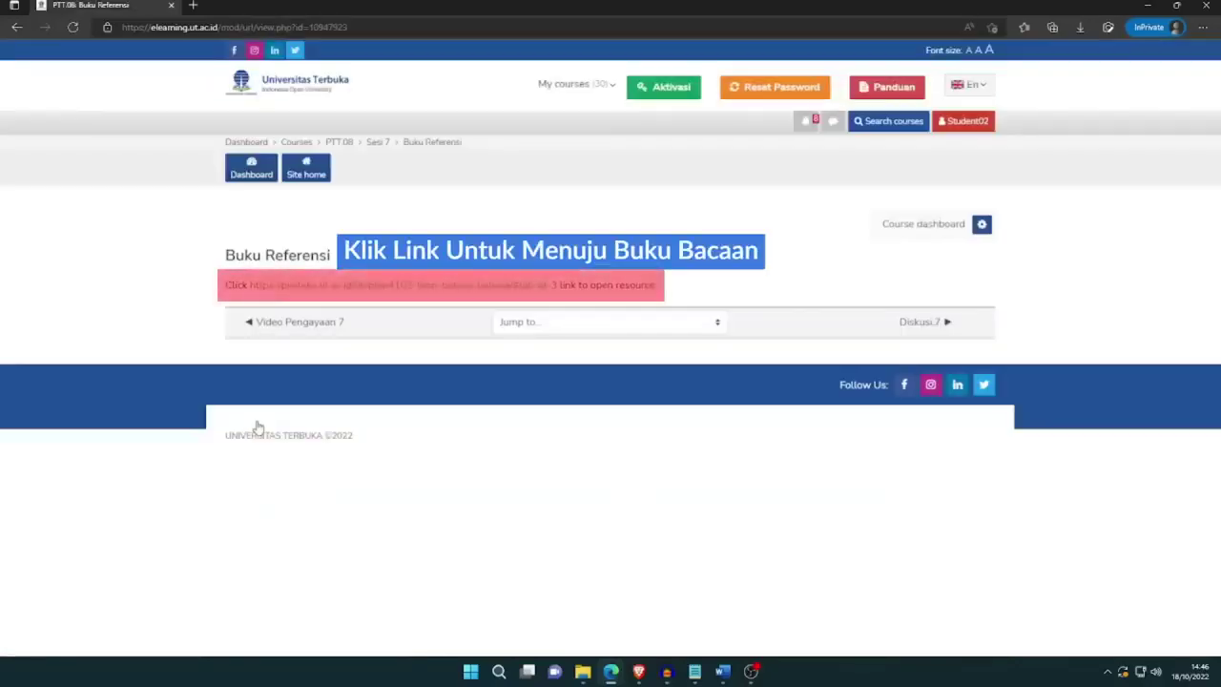
pyautogui.click(332, 292)
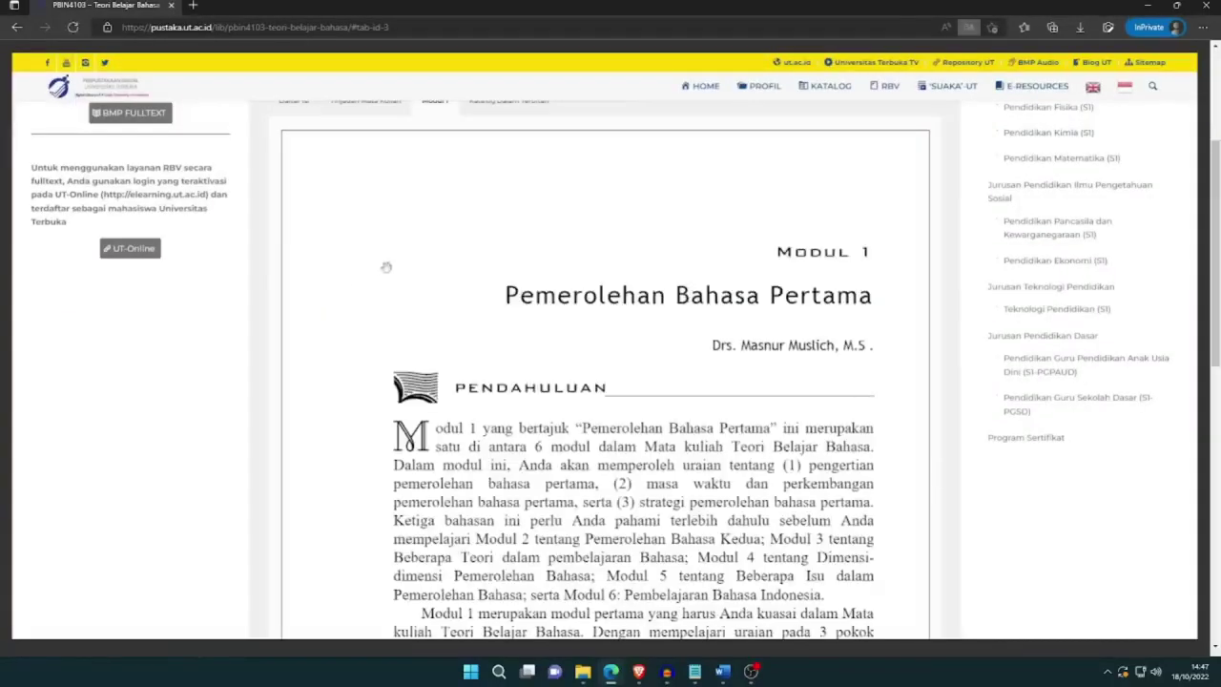
pyautogui.scroll(-1, 517, 275)
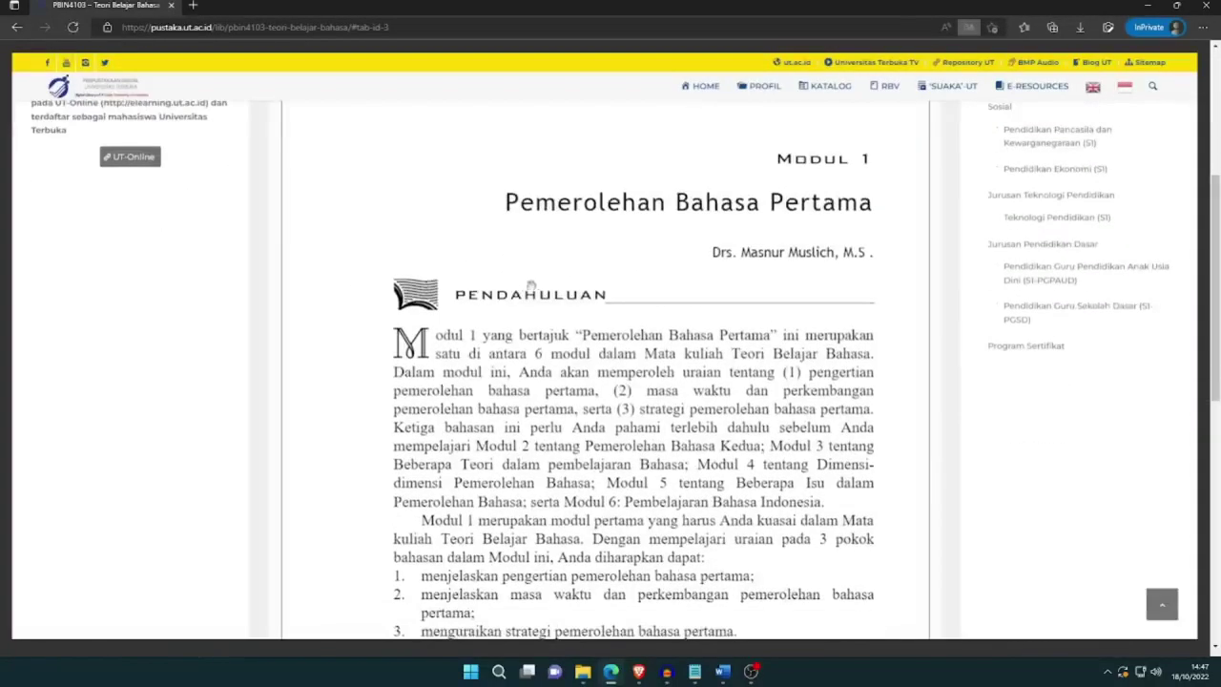
pyautogui.scroll(-6, 689, 265)
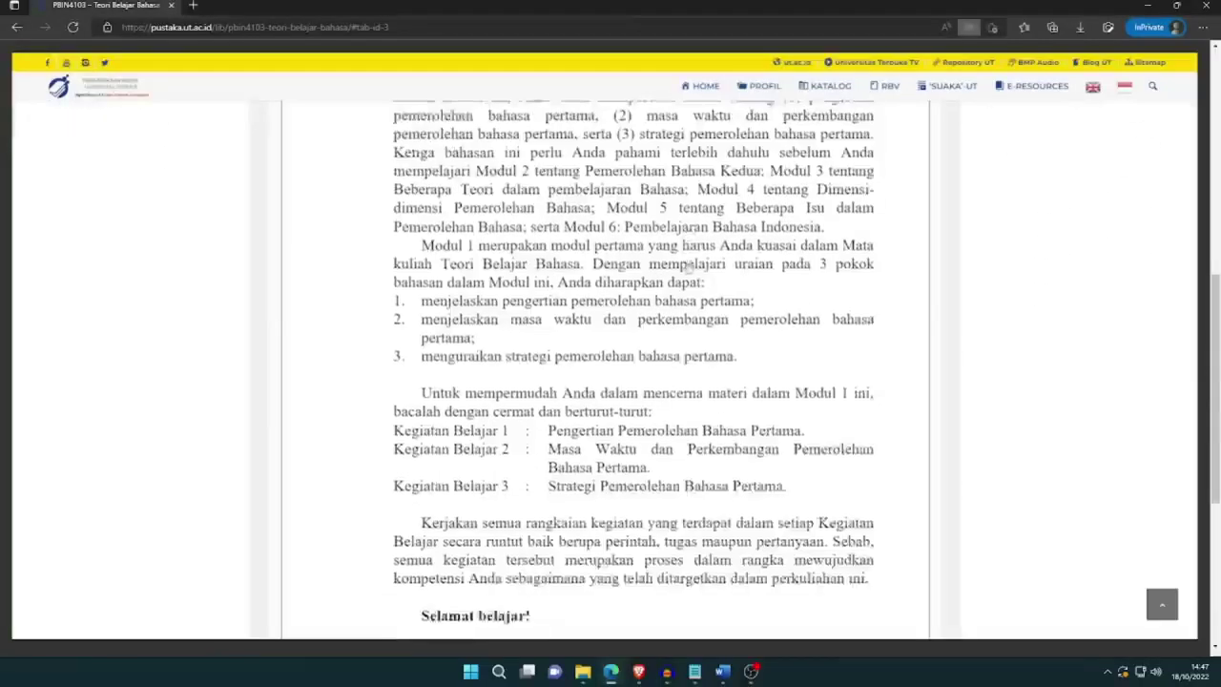
# - Open the BMP full text of Teori Belajar Bahasa to view its login page, return to the Sesi 7 page and close the reader
pyautogui.scroll(4, 590, 290)
pyautogui.scroll(5, 499, 363)
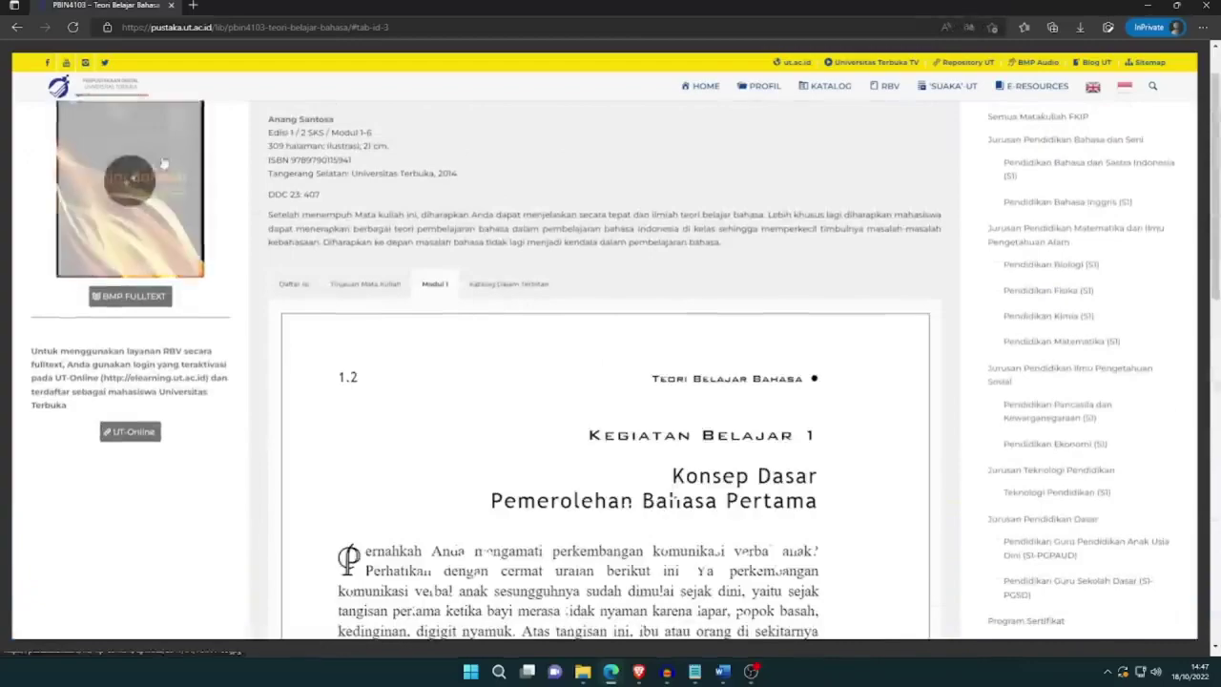
pyautogui.scroll(1, 381, 229)
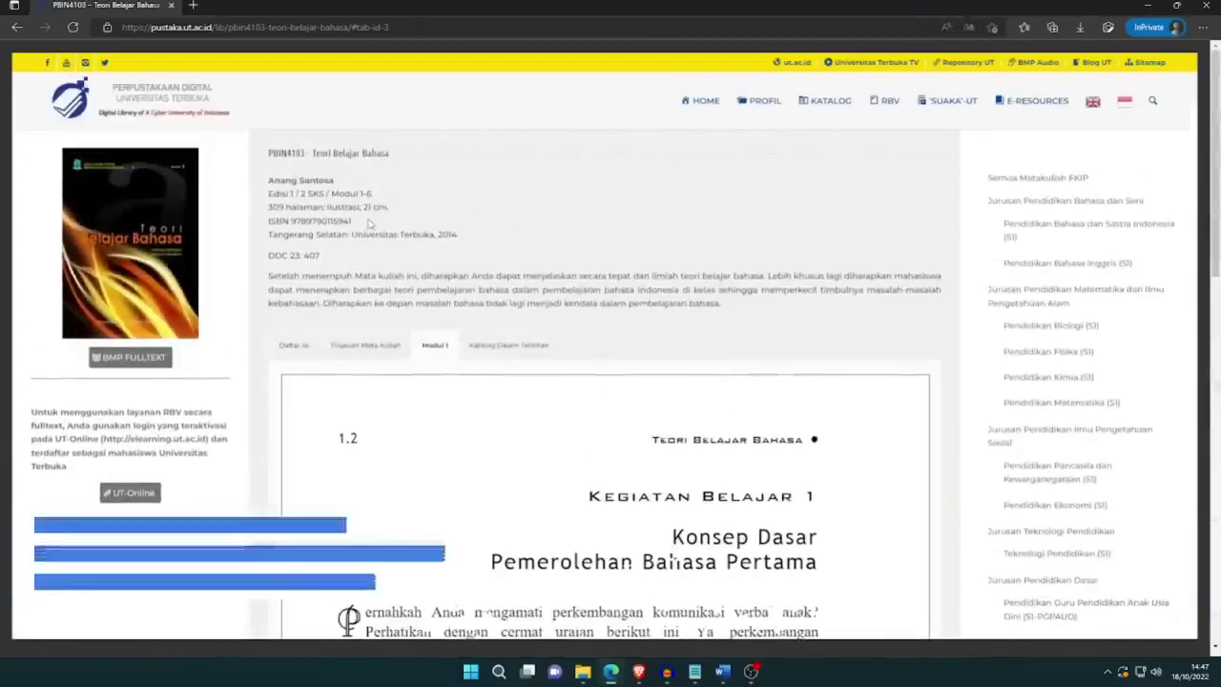
pyautogui.click(133, 369)
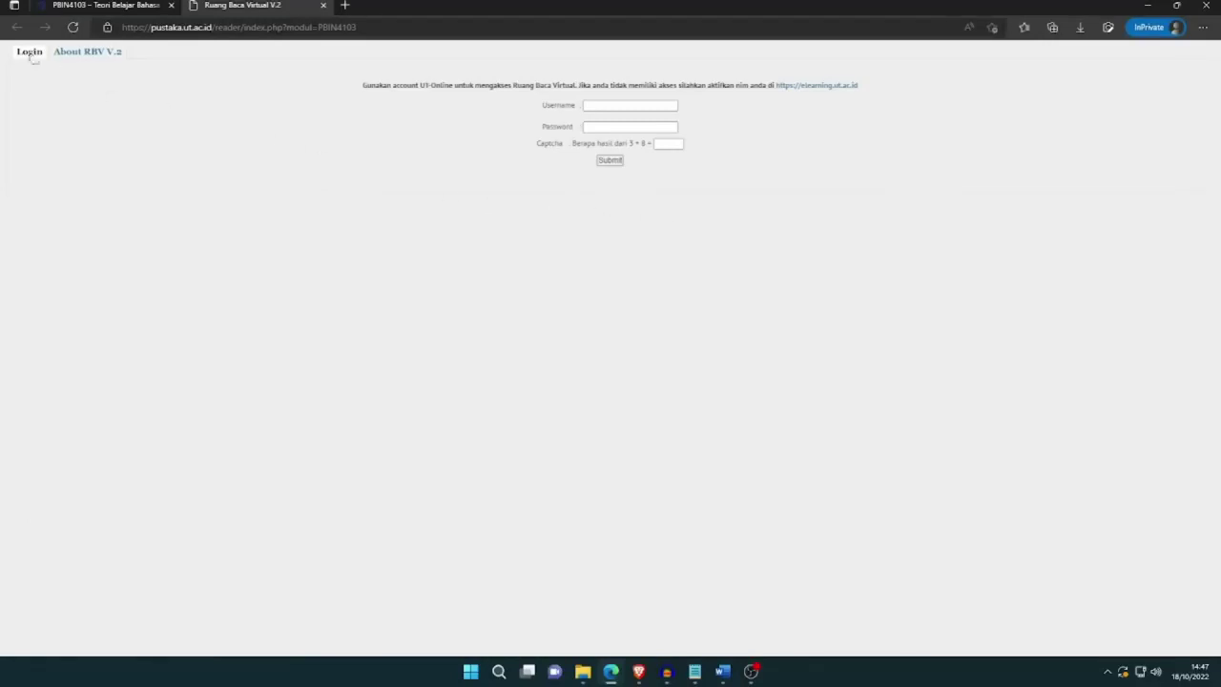
pyautogui.click(108, 7)
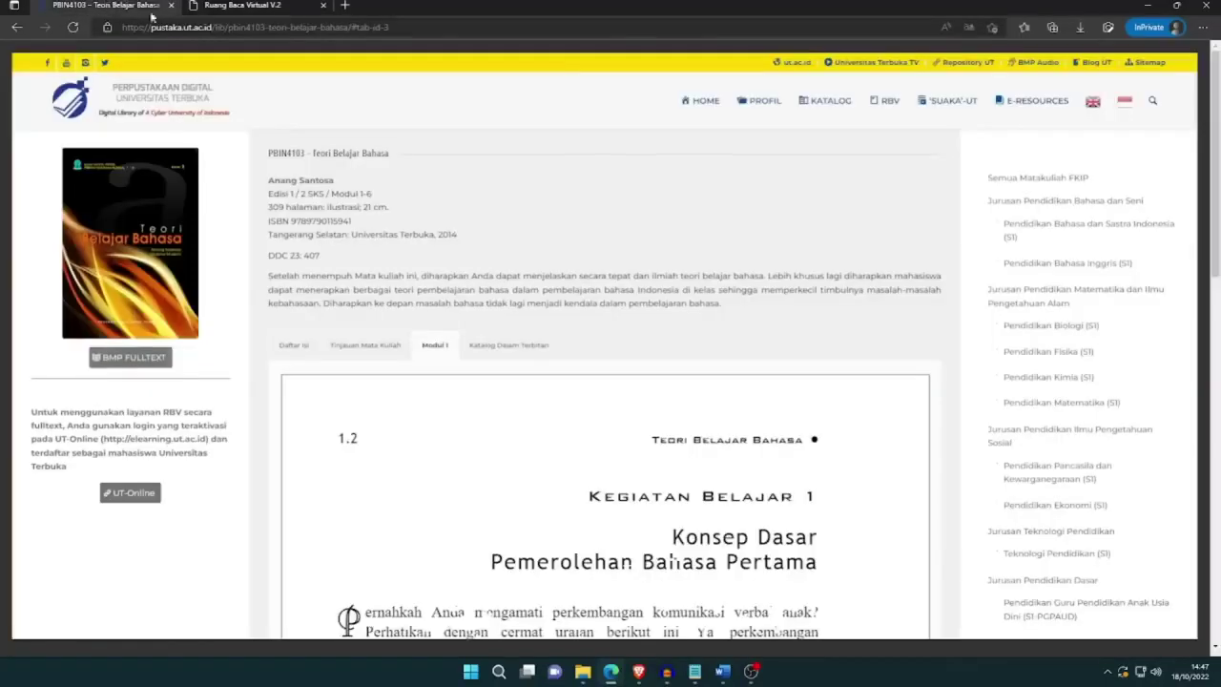
pyautogui.click(17, 26)
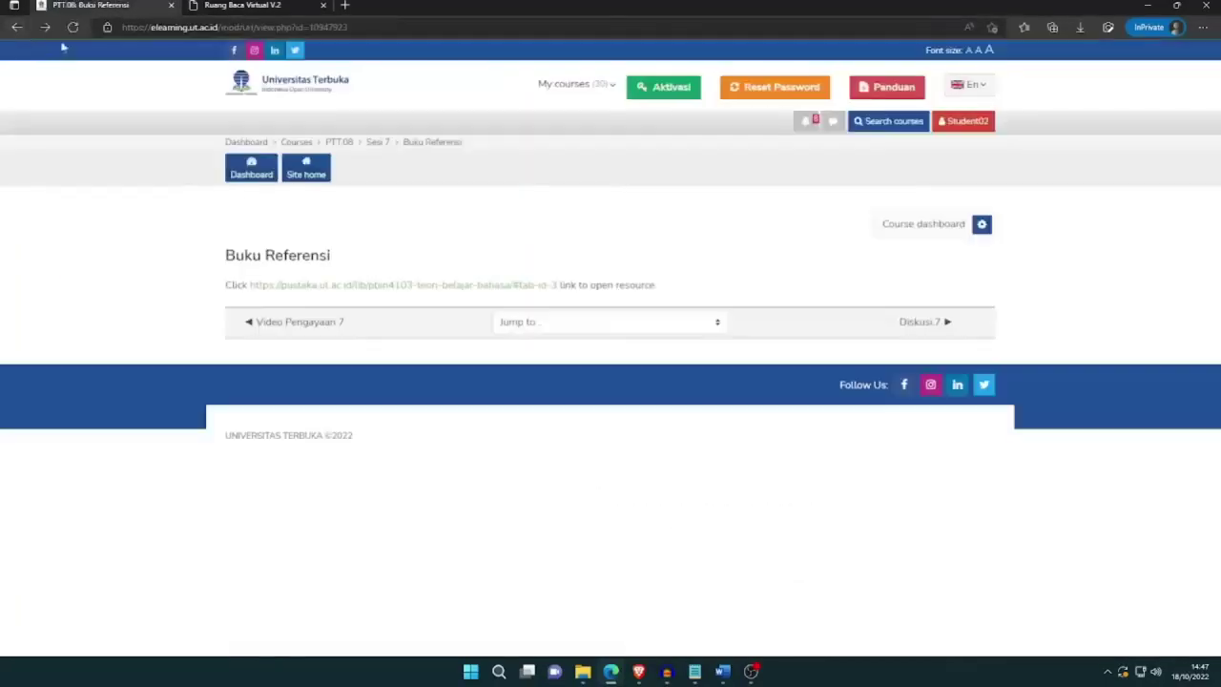
pyautogui.click(17, 26)
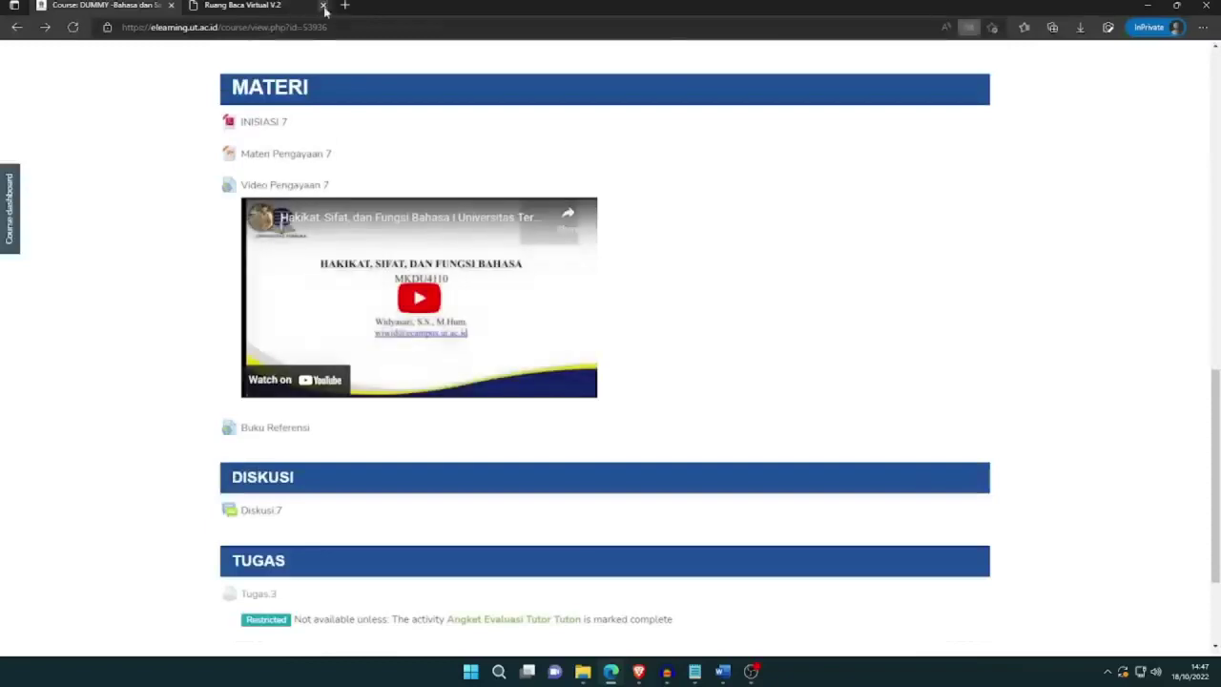
pyautogui.click(325, 7)
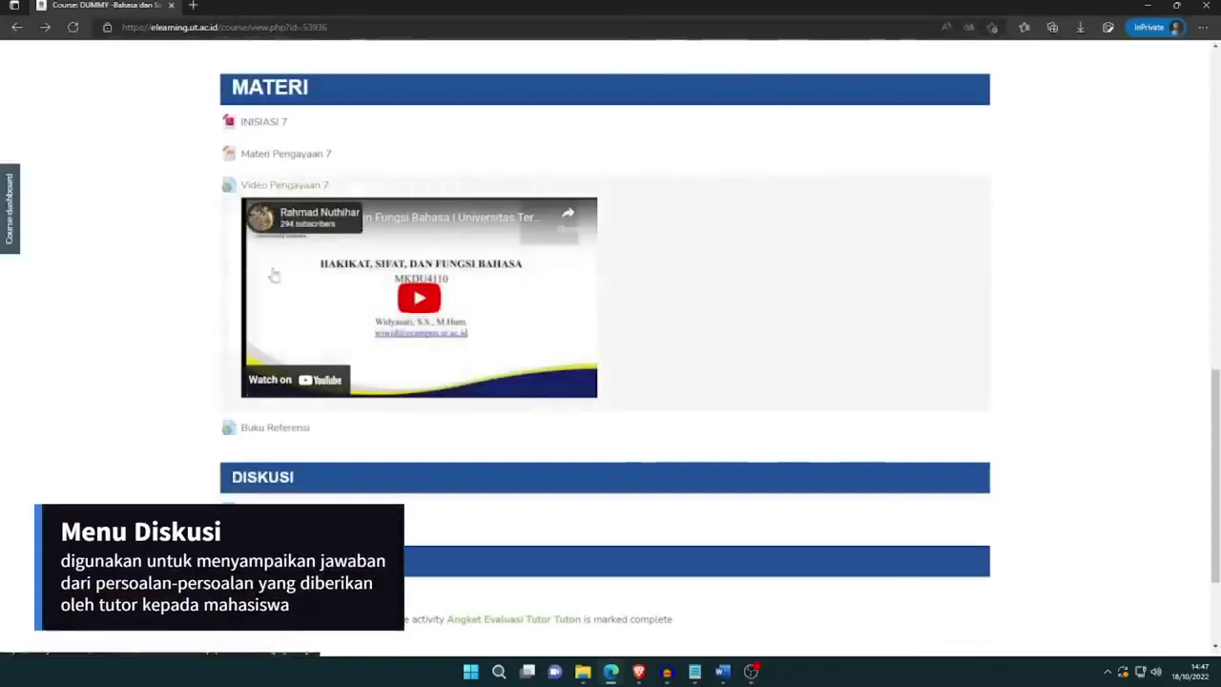
# - Open the Diskusi.7 forum from the Diskusi section of Sesi 7
pyautogui.scroll(-1, 277, 294)
pyautogui.scroll(-1, 277, 294)
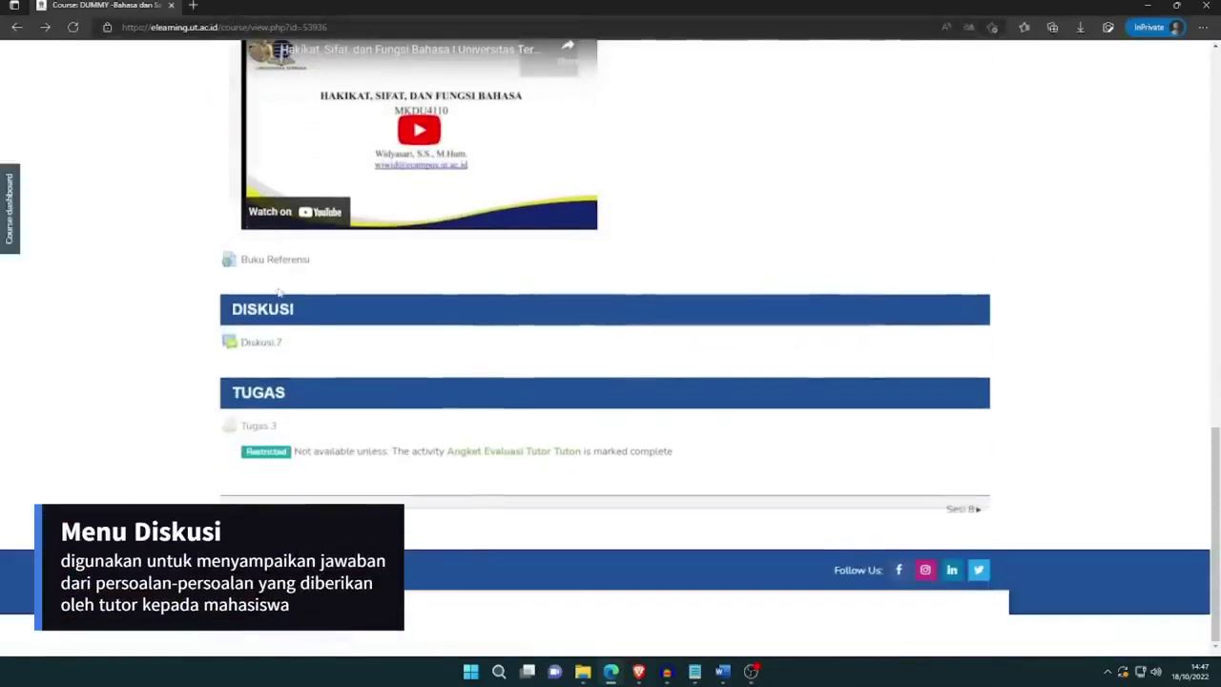
pyautogui.click(268, 345)
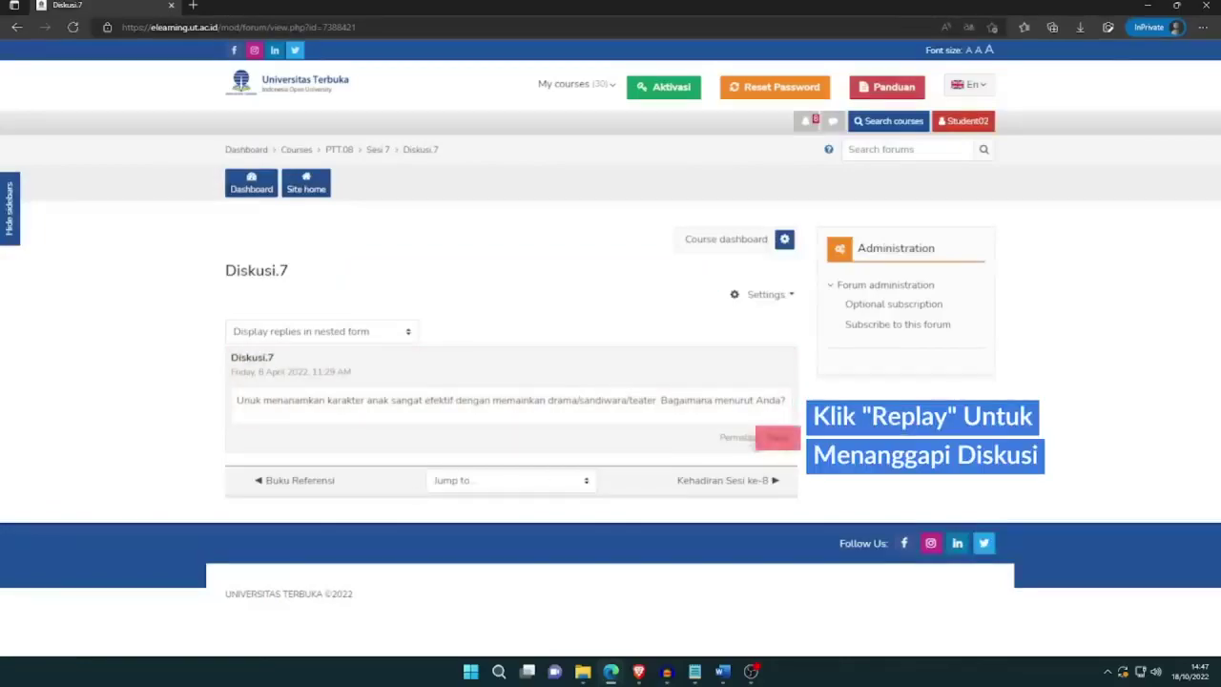
# - Reply to the Diskusi.7 topic with a written answer about using drama to instil character in children, and post it to the forum
pyautogui.click(776, 439)
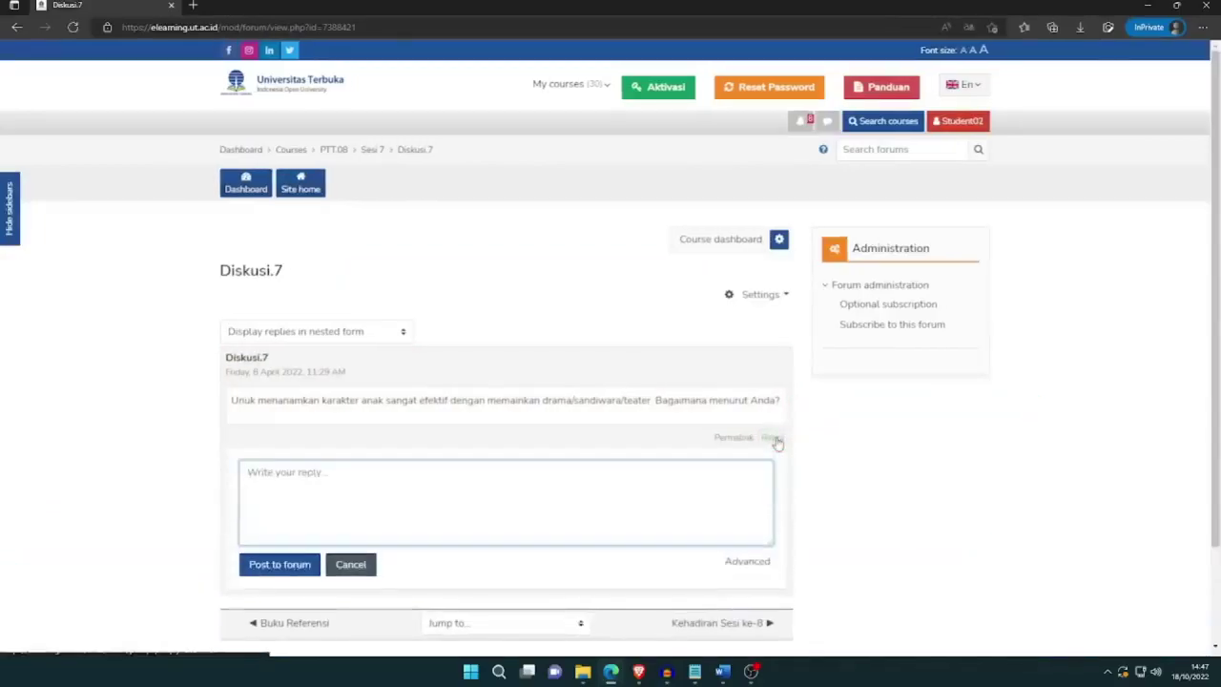
pyautogui.scroll(-2, 772, 437)
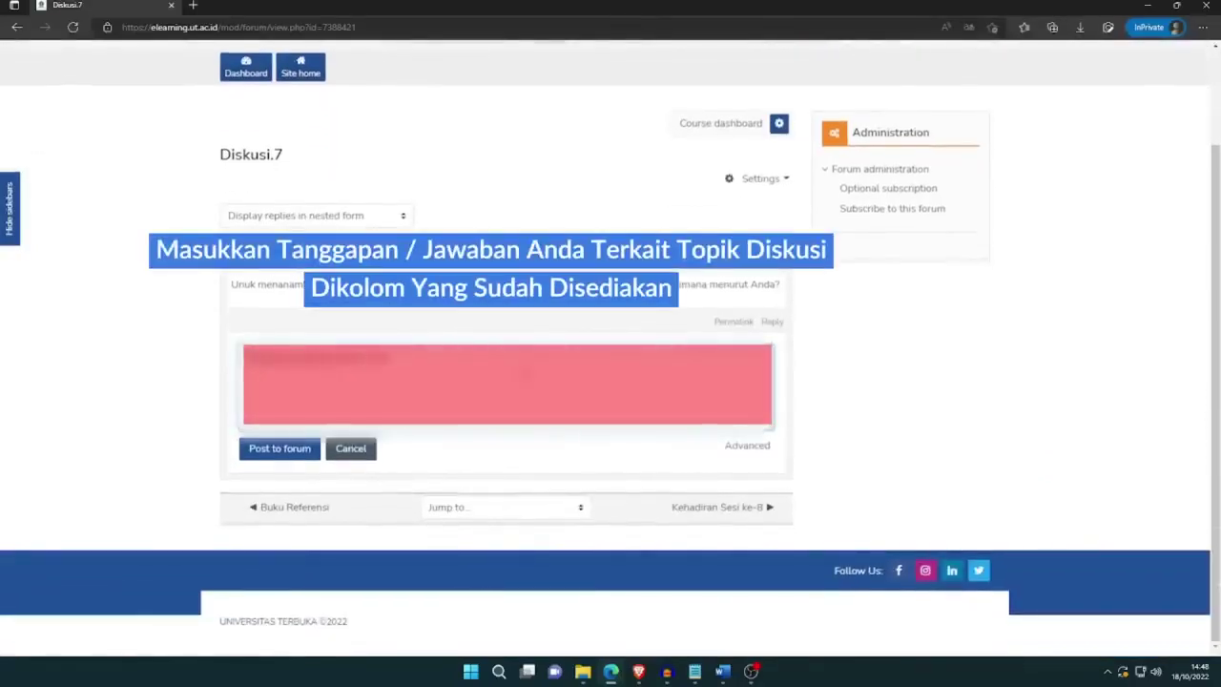
pyautogui.write('...')
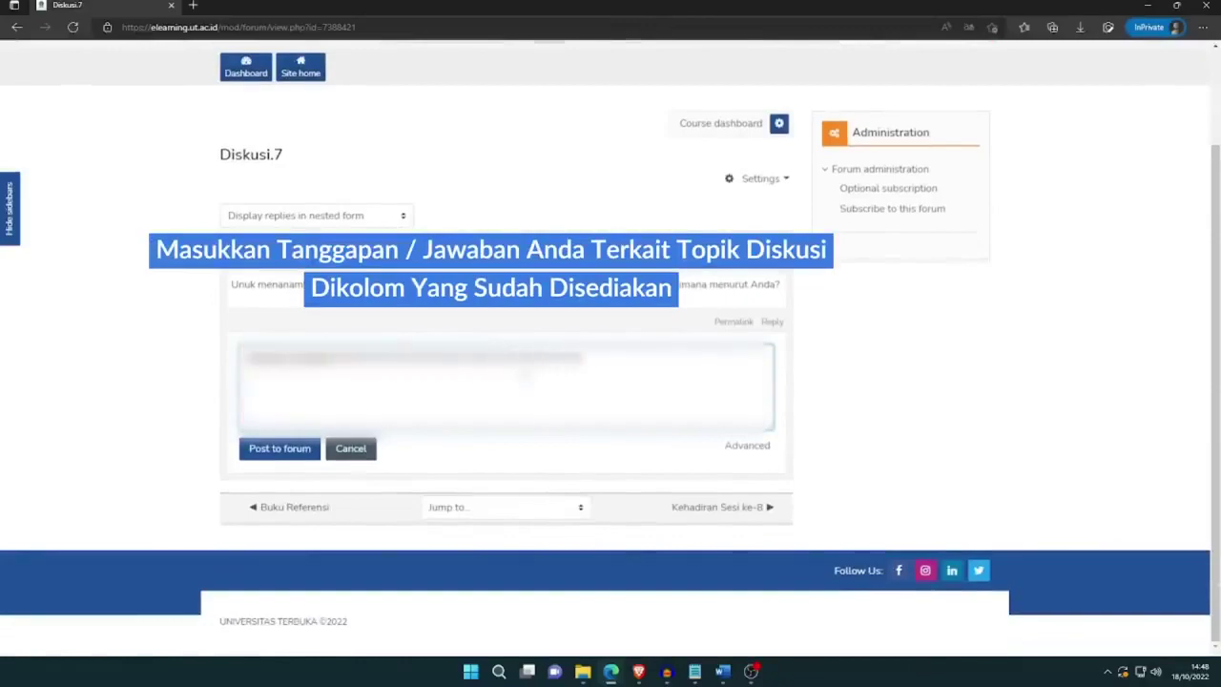
pyautogui.write('......')
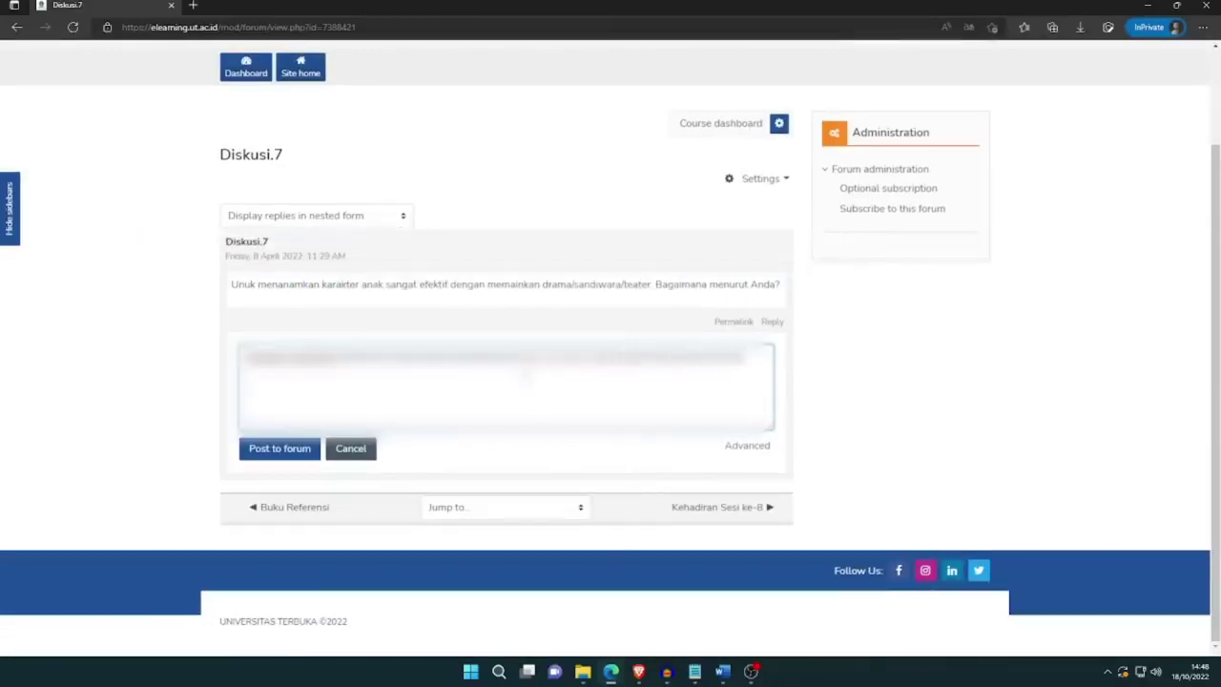
pyautogui.write('...')
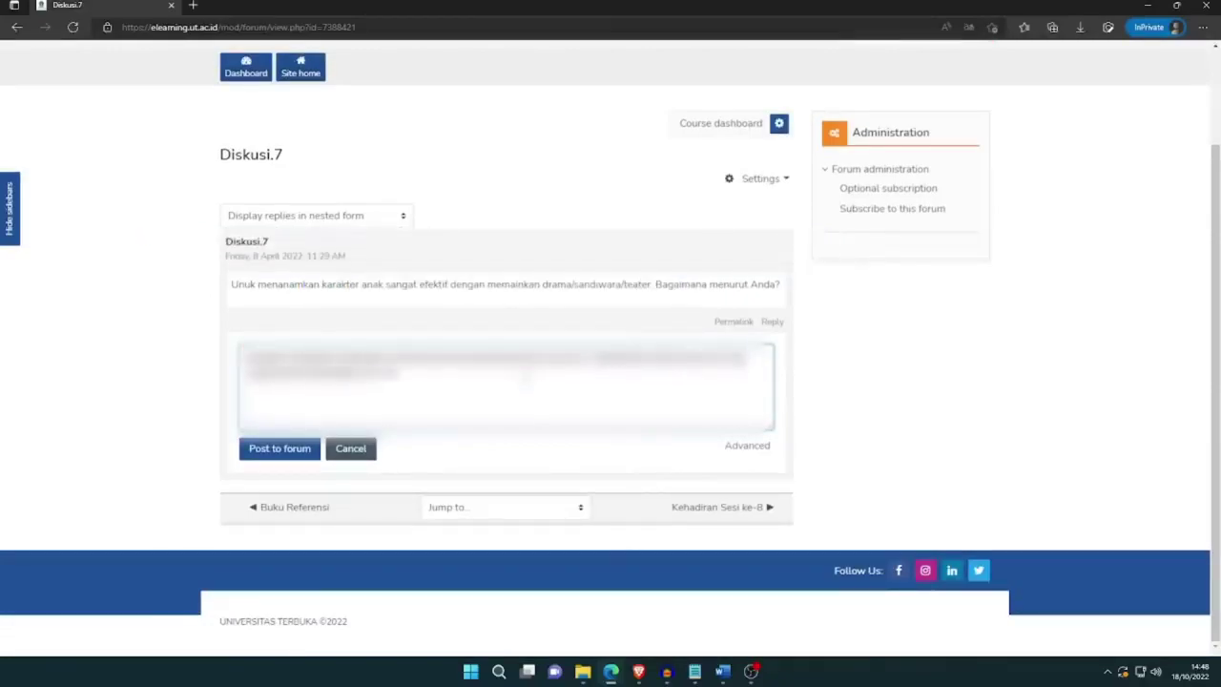
pyautogui.write('......')
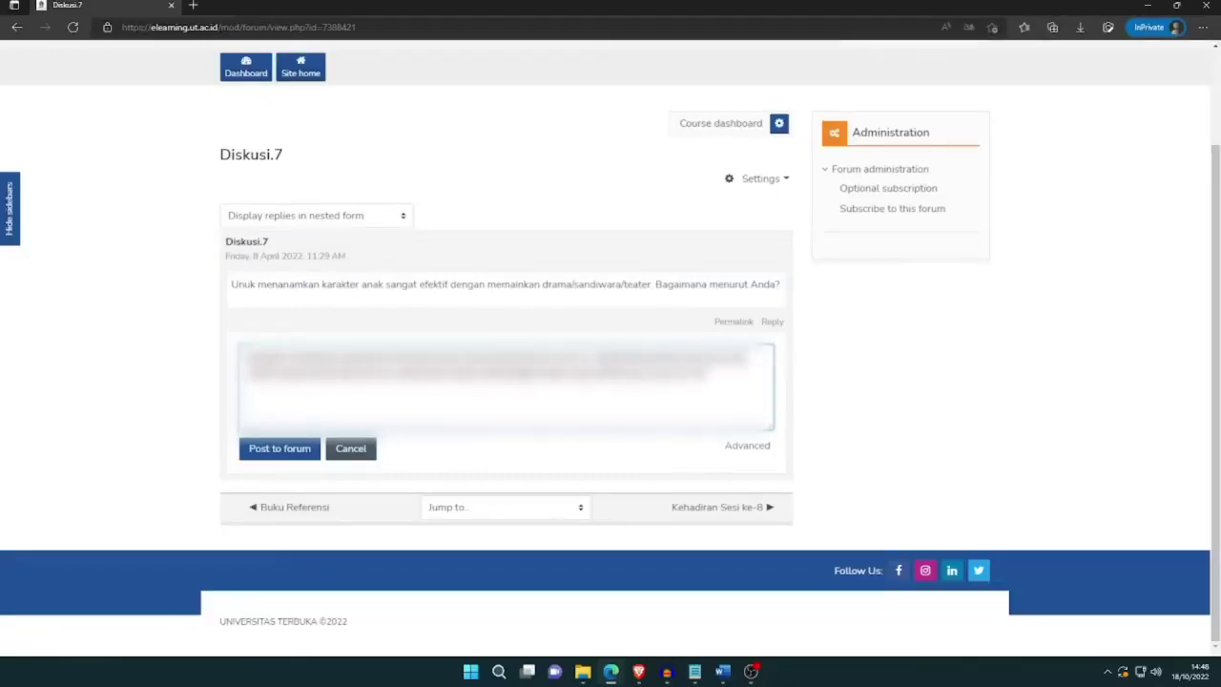
pyautogui.write('......')
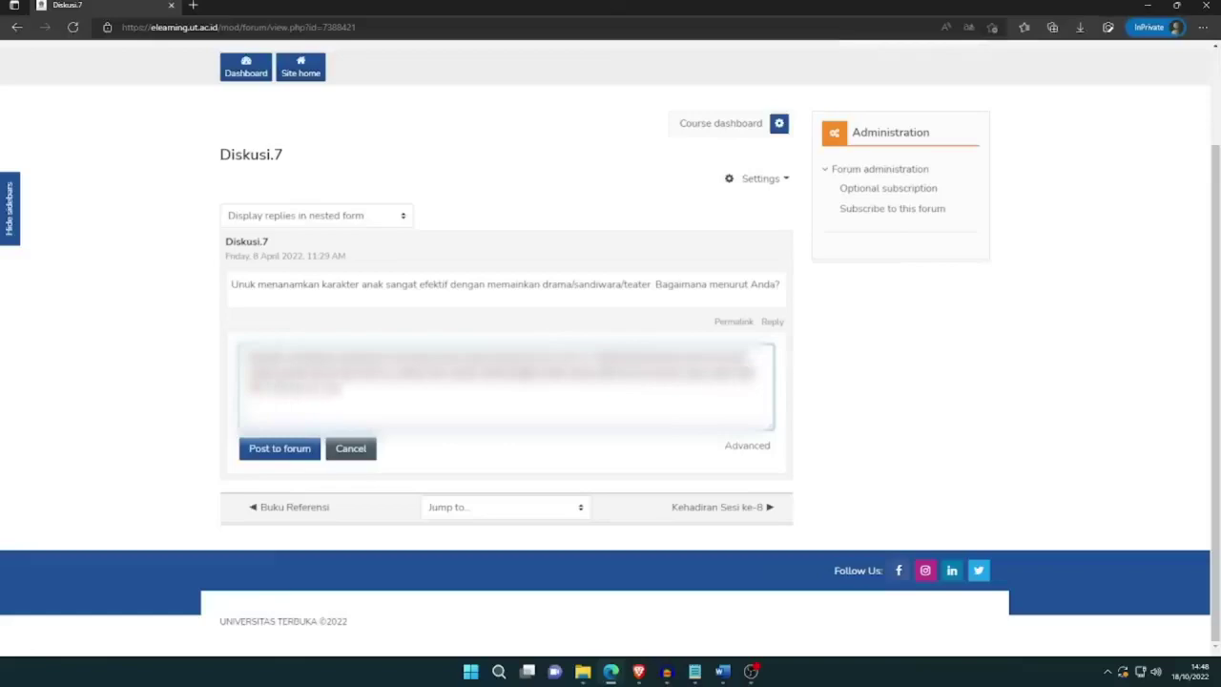
pyautogui.write('...')
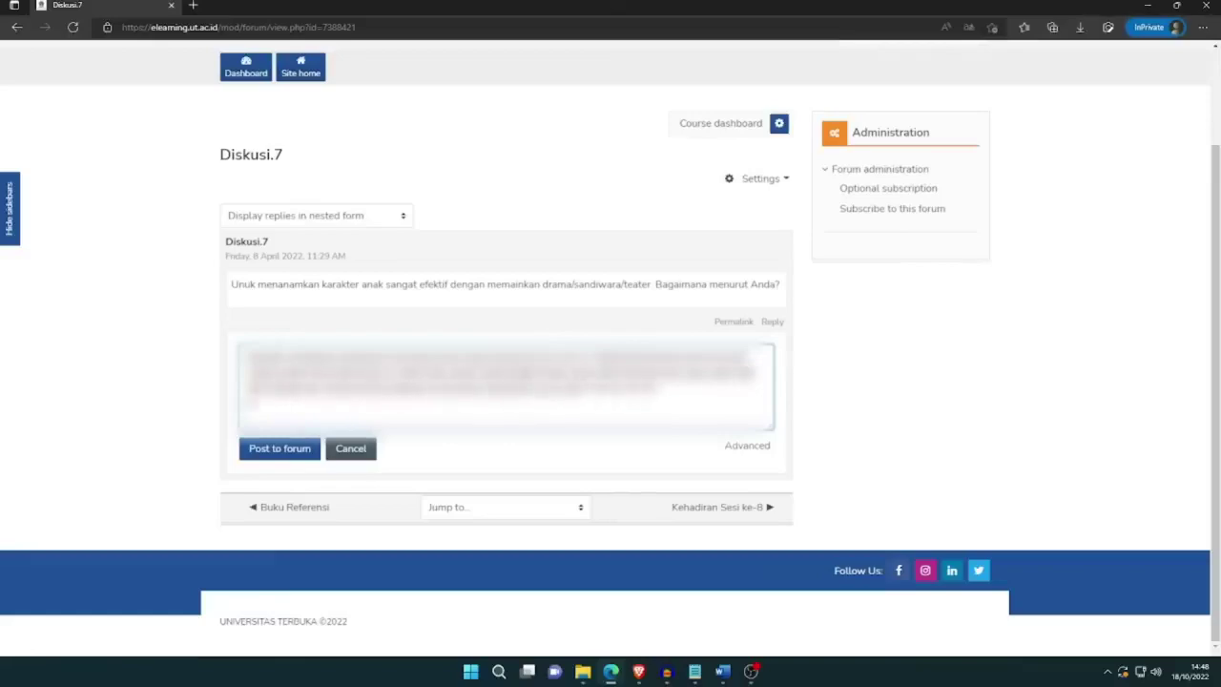
pyautogui.write('...')
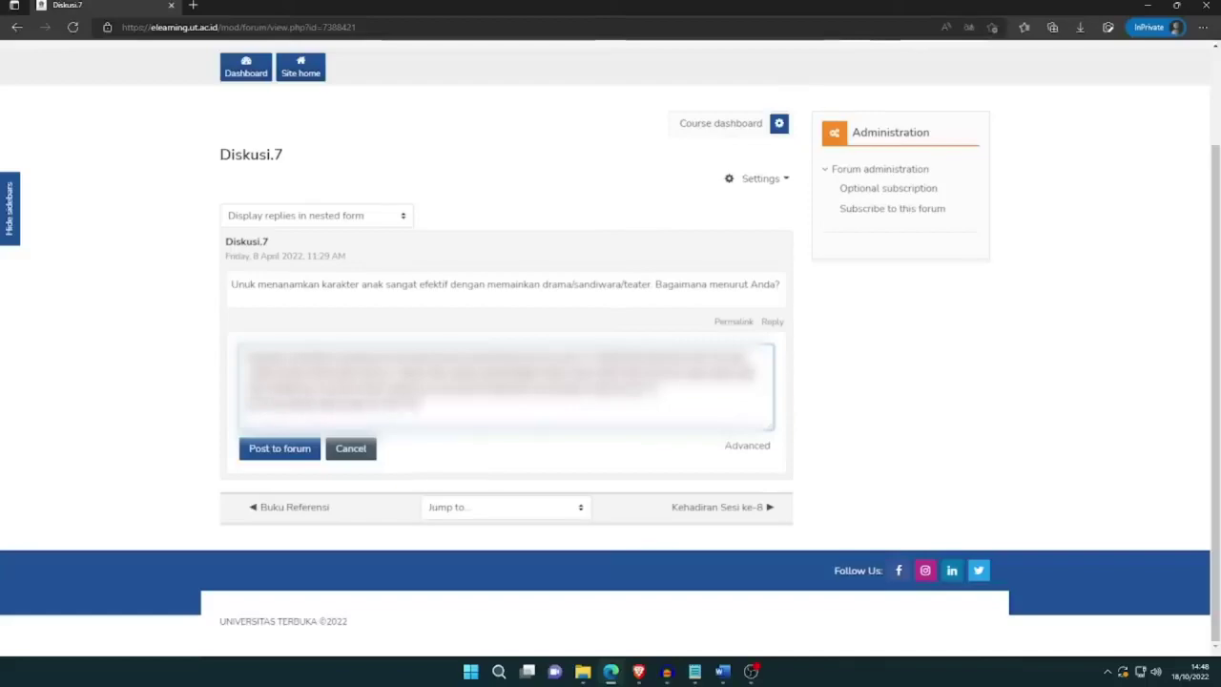
pyautogui.write('...')
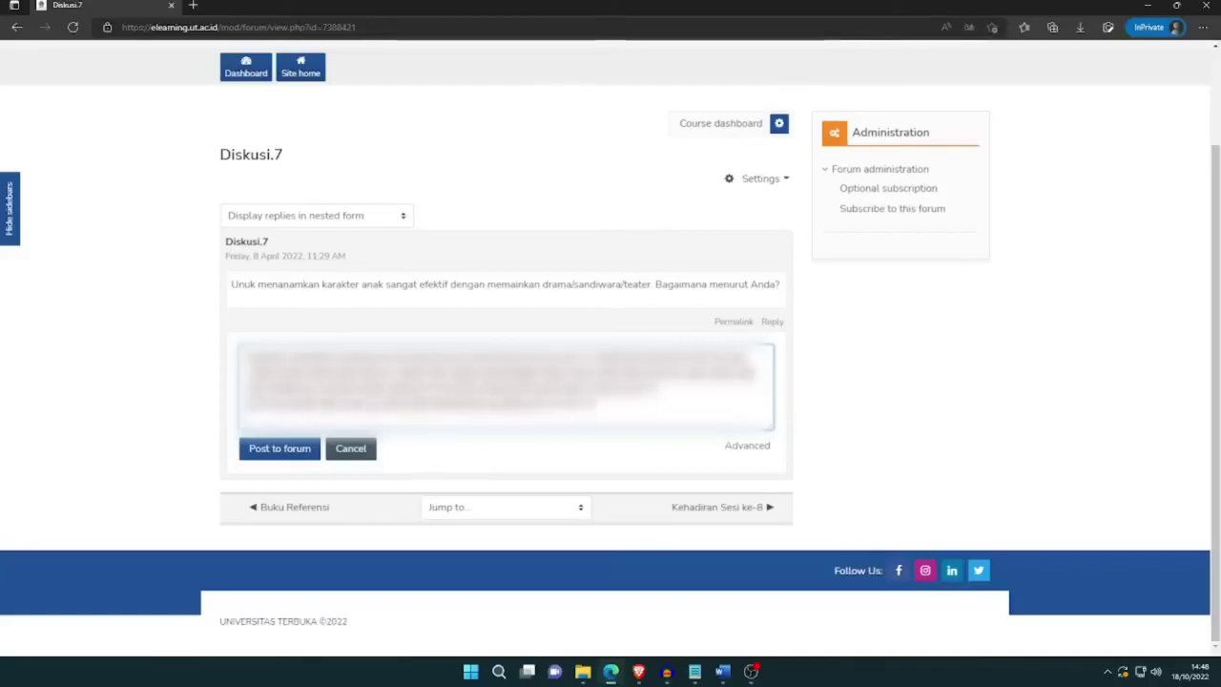
pyautogui.write('...')
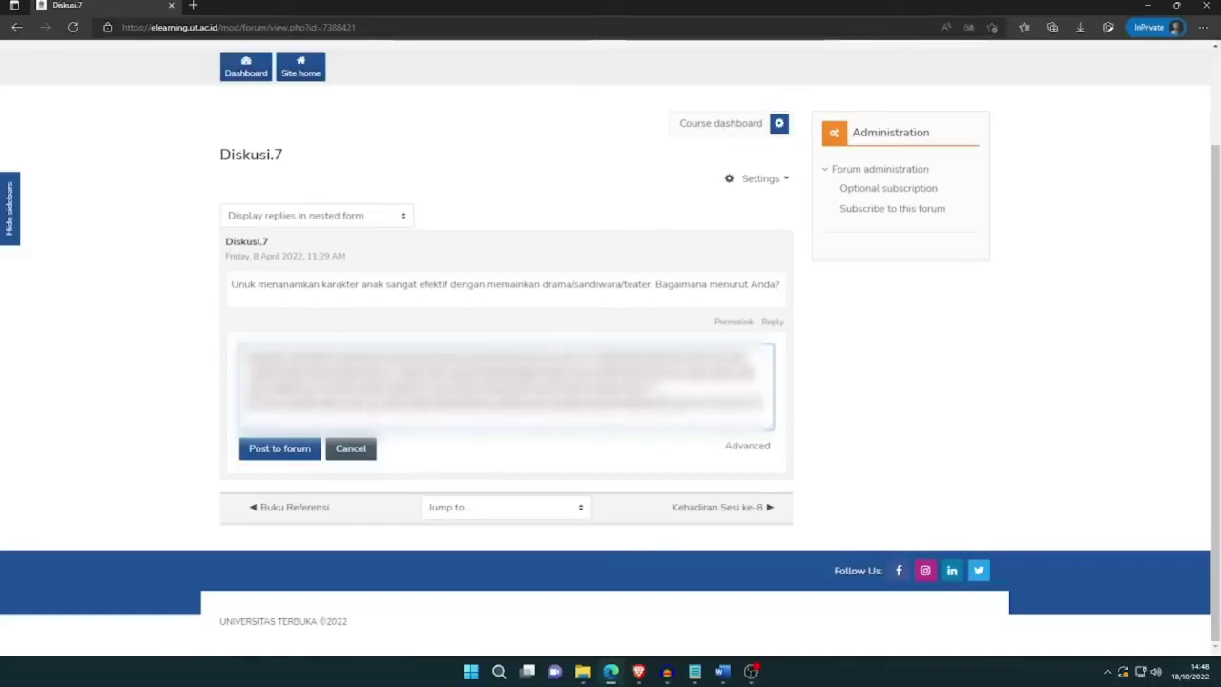
pyautogui.write('......')
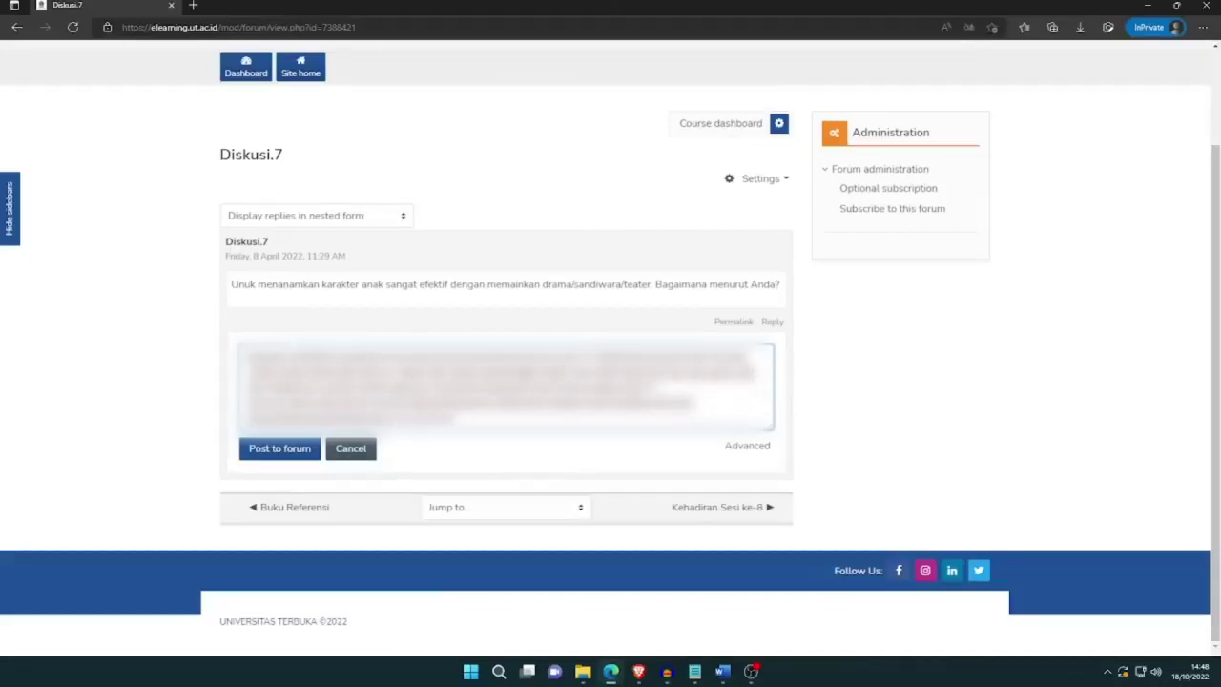
pyautogui.write('...')
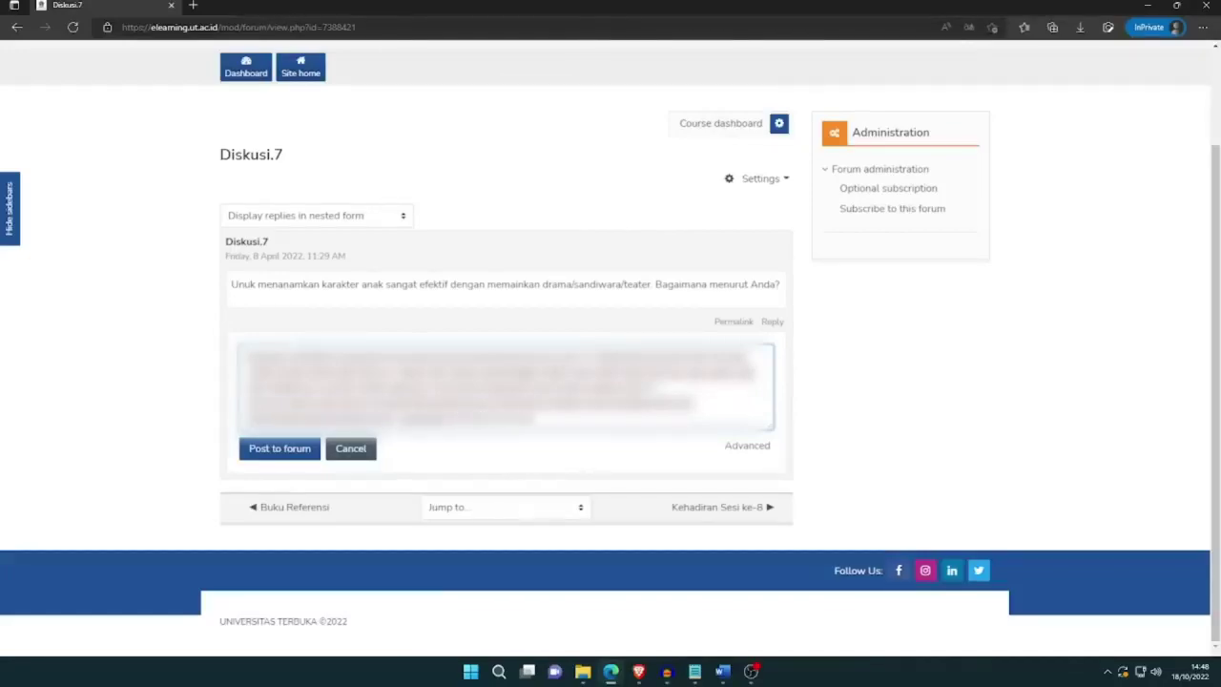
pyautogui.write('...')
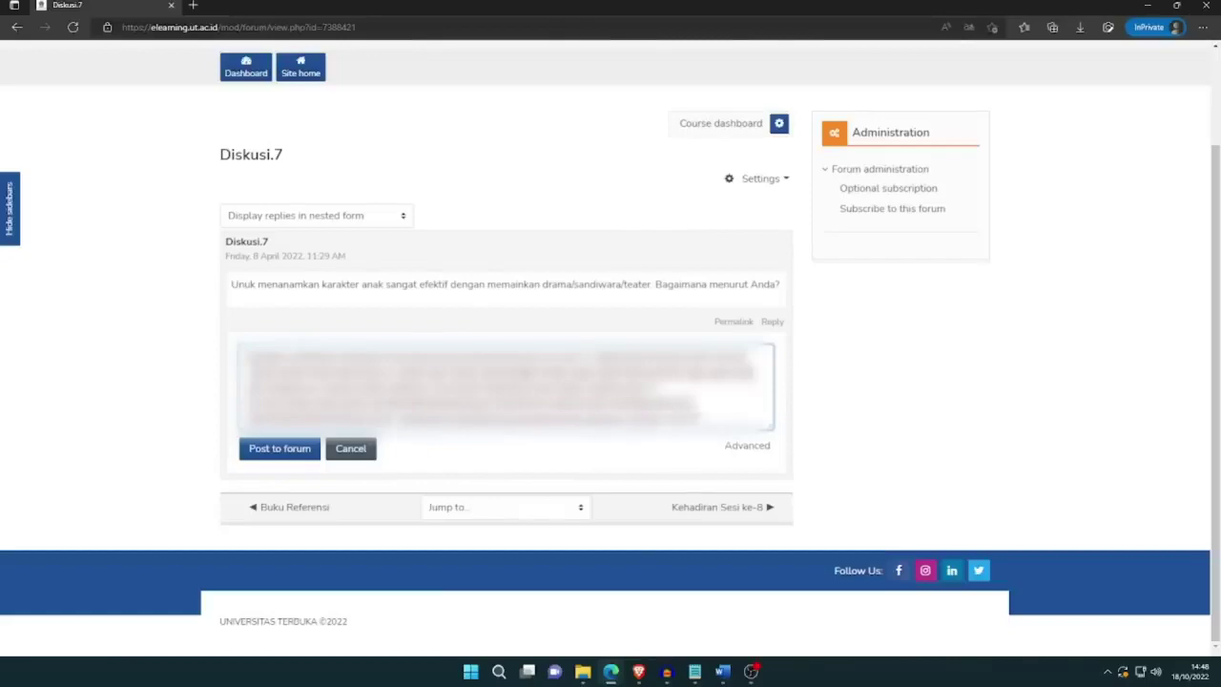
pyautogui.write('...')
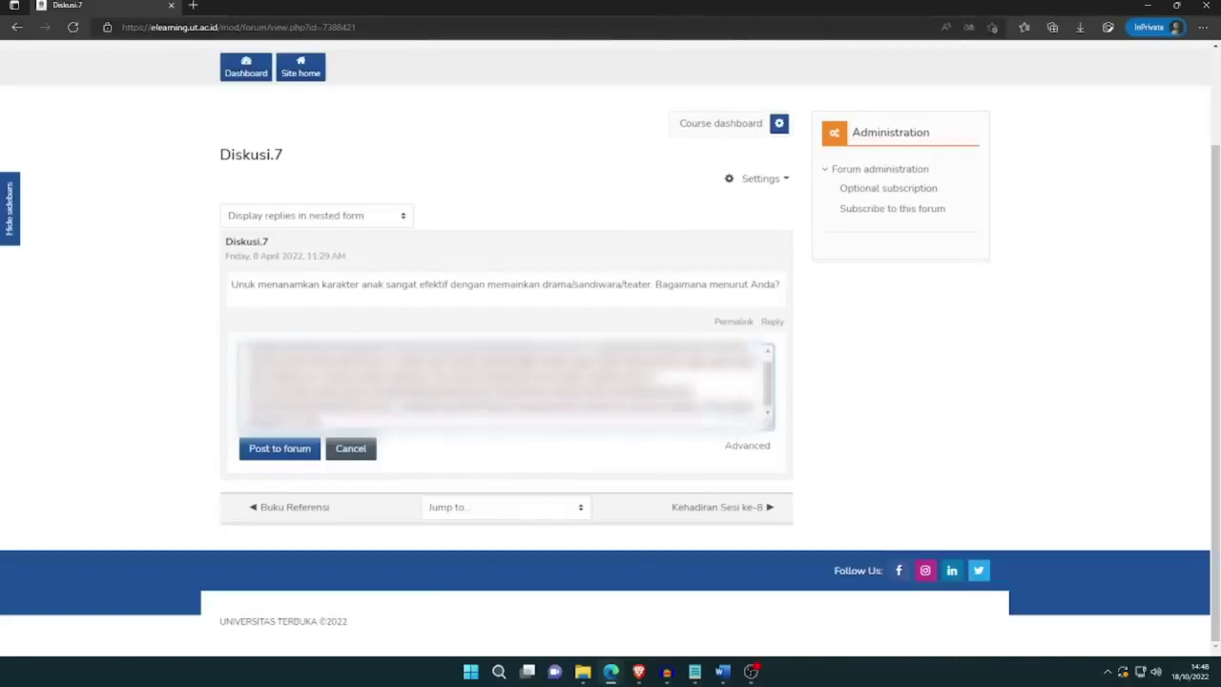
pyautogui.write('......')
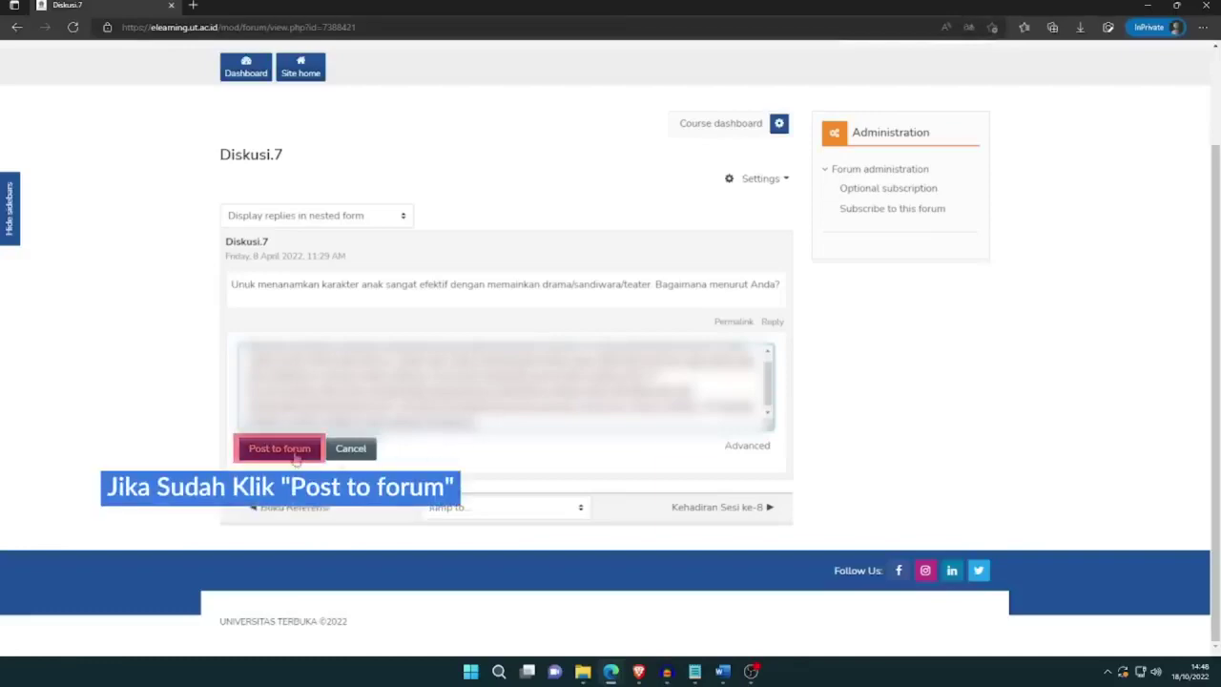
pyautogui.click(297, 459)
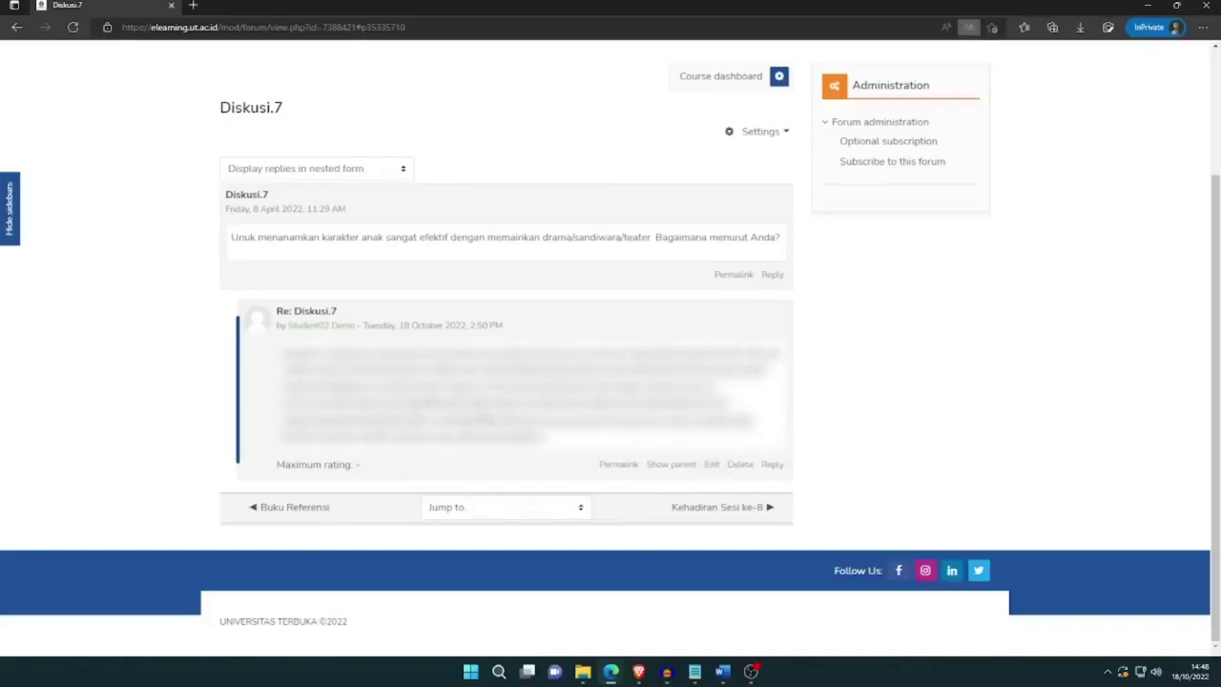
# - Return from the forum to the Sesi 7 page and open Tugas.3 in the Tugas section
pyautogui.scroll(2, 820, 410)
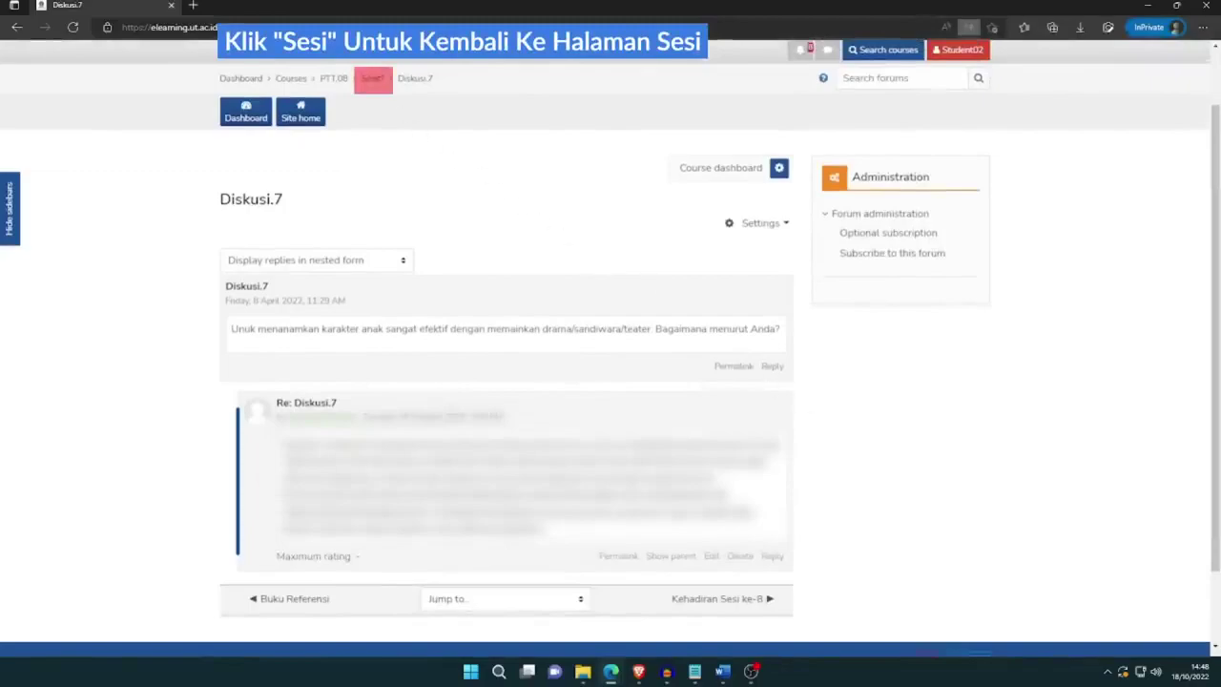
pyautogui.click(373, 80)
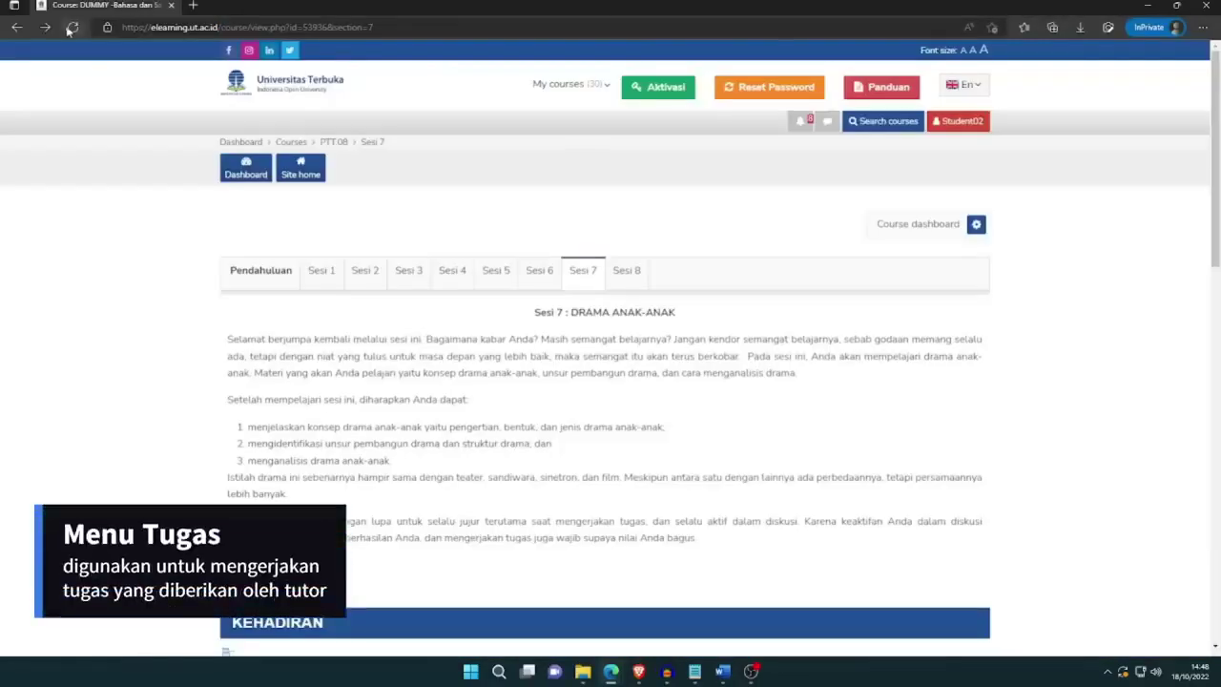
pyautogui.scroll(-10, 467, 360)
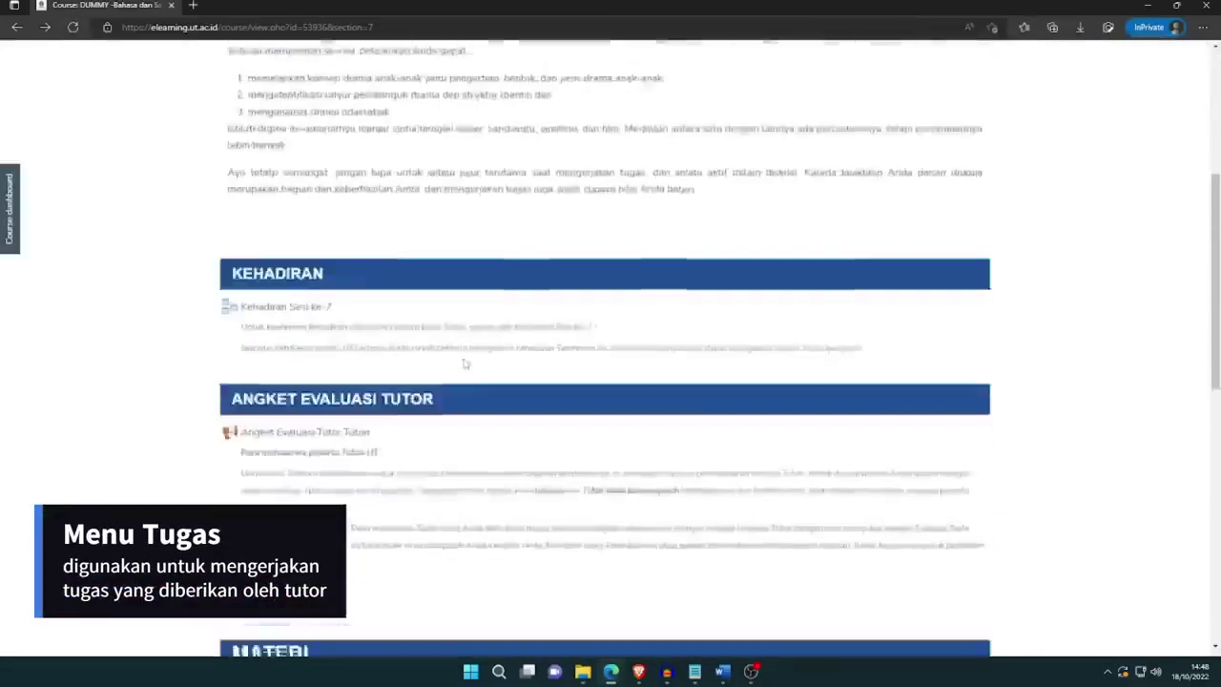
pyautogui.scroll(-2, 468, 362)
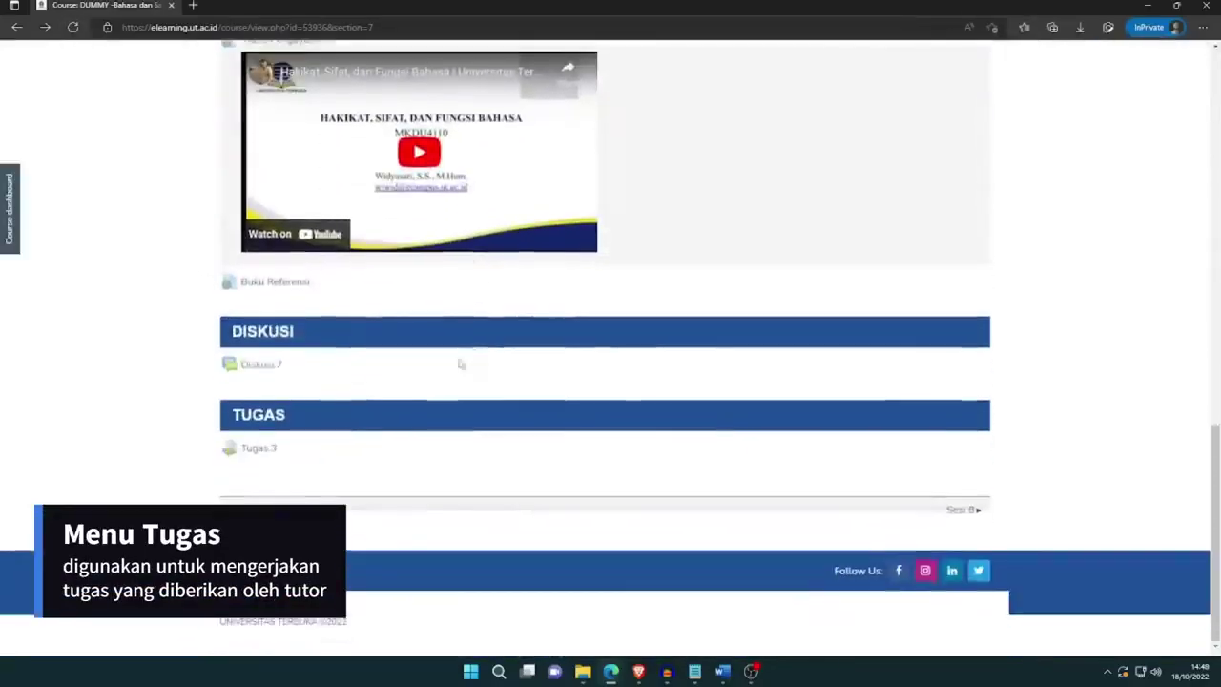
pyautogui.click(259, 452)
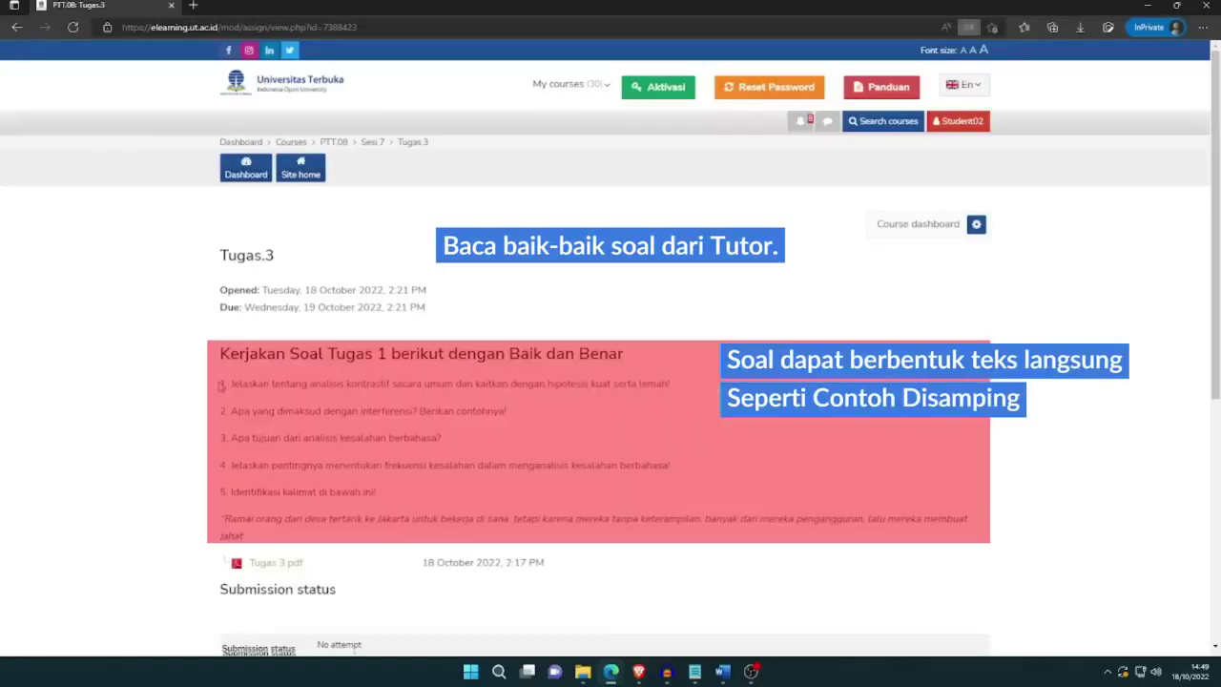
# - Read through the Tugas.3 questions and check the time remaining in the submission status
pyautogui.moveTo(220, 384); pyautogui.dragTo(505, 537)
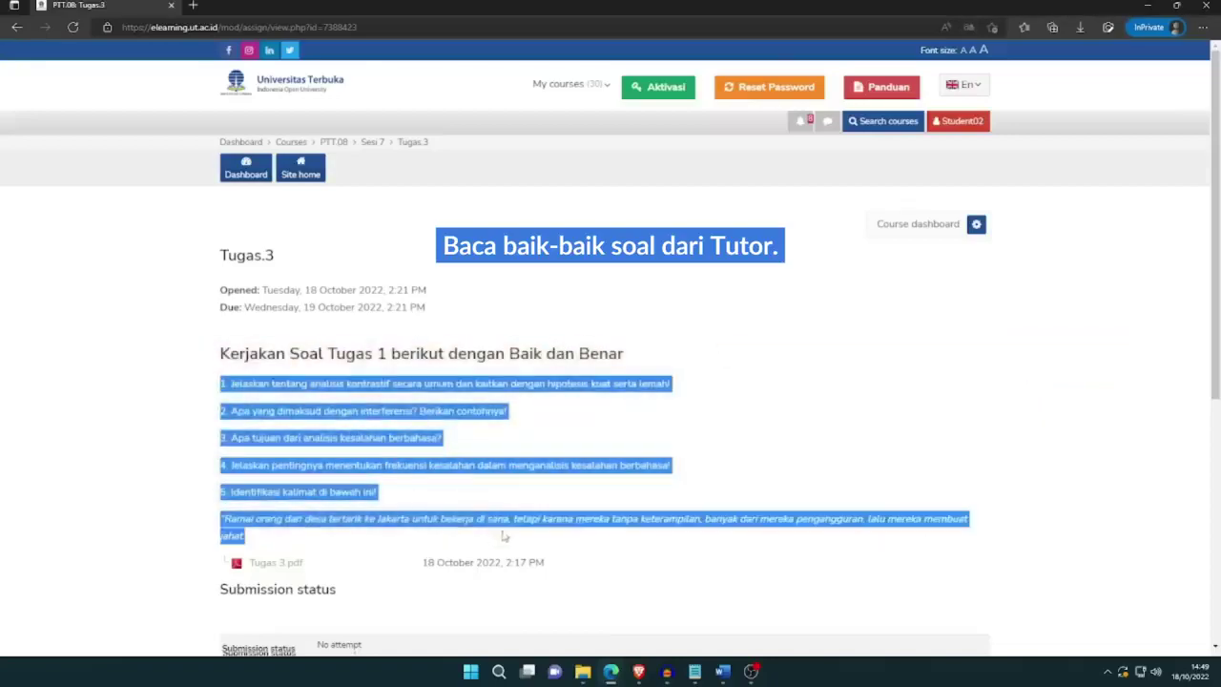
pyautogui.click(484, 497)
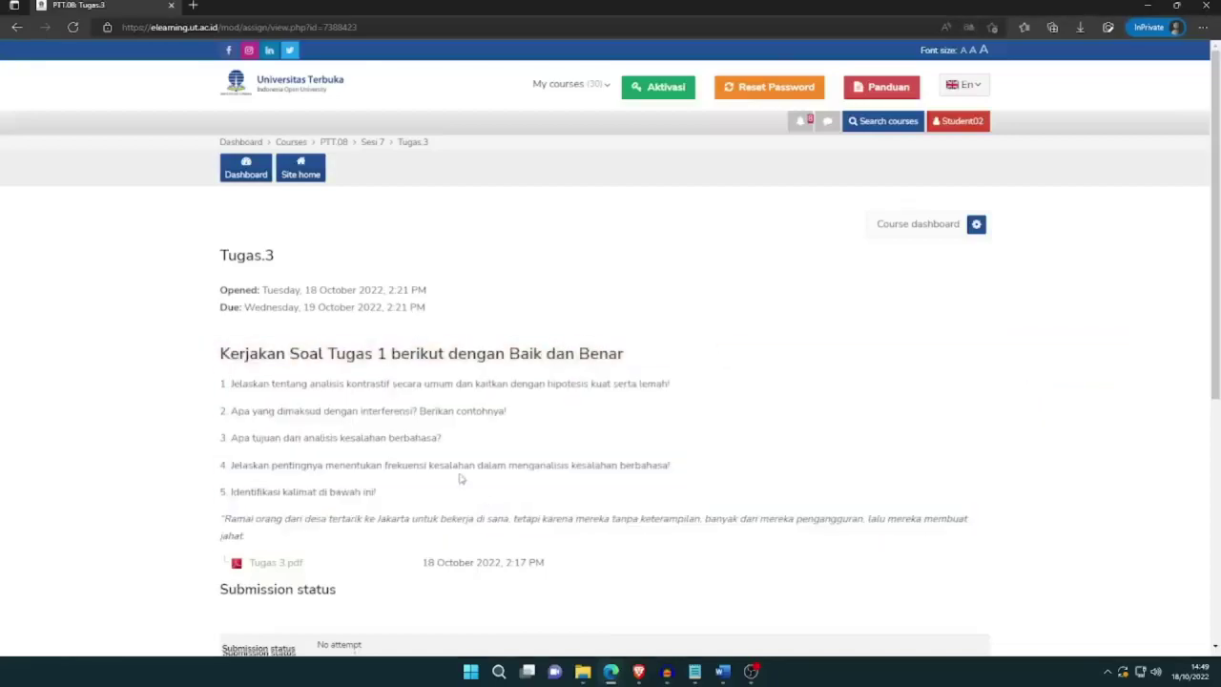
pyautogui.scroll(-3, 458, 479)
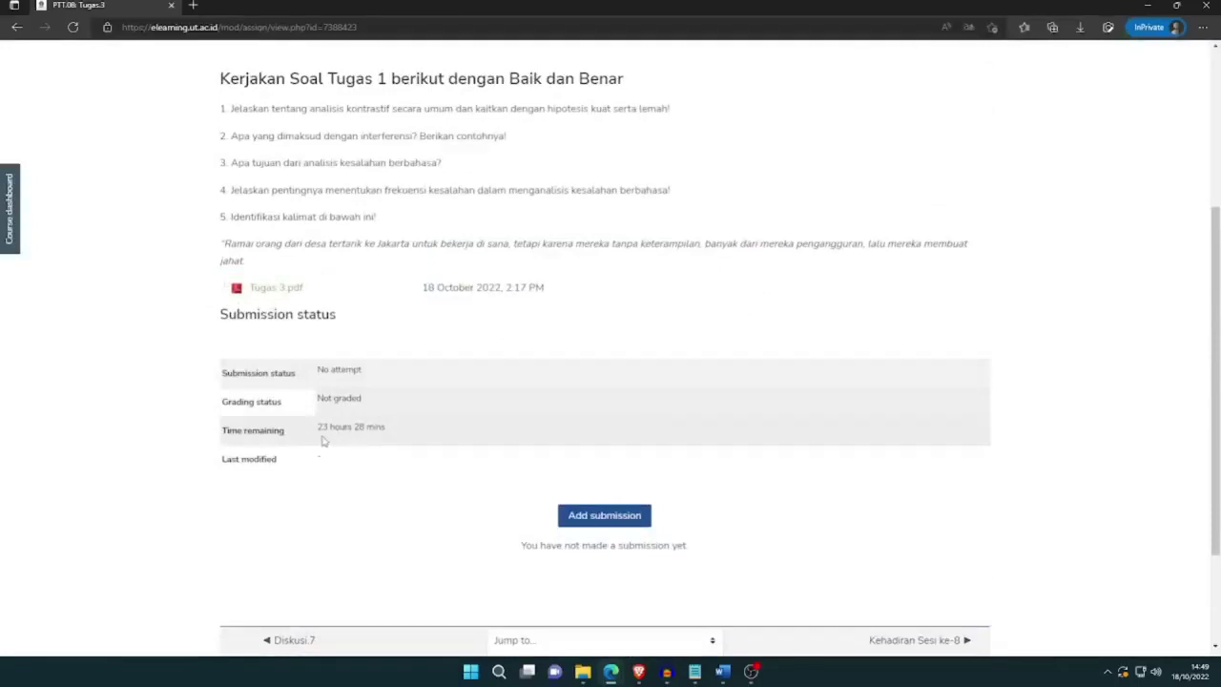
pyautogui.moveTo(317, 429); pyautogui.dragTo(335, 429)
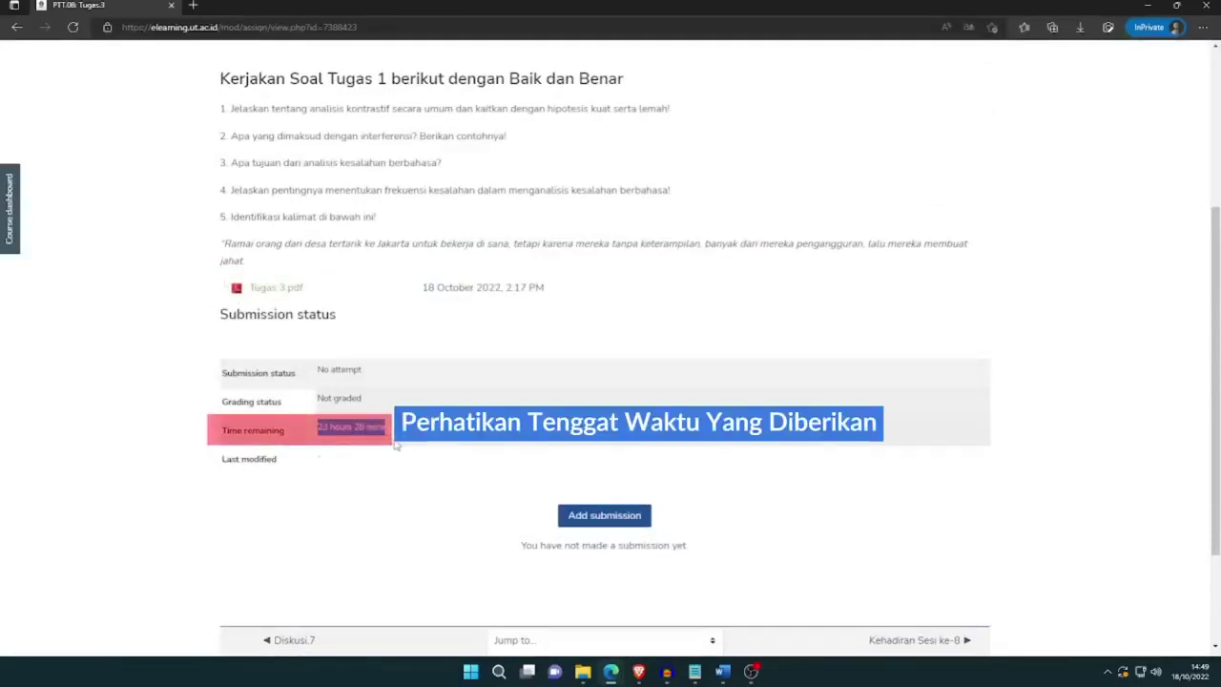
# - Start a submission for Tugas.3 and open the file picker to add a file to it
pyautogui.click(417, 512)
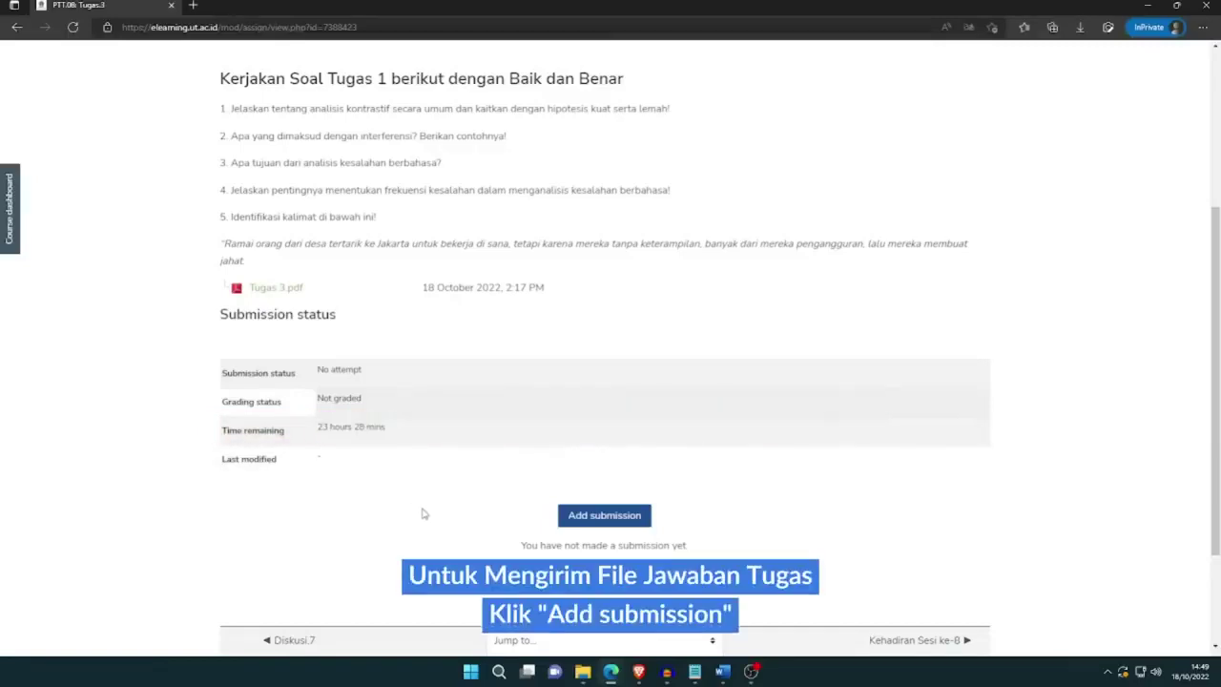
pyautogui.click(606, 517)
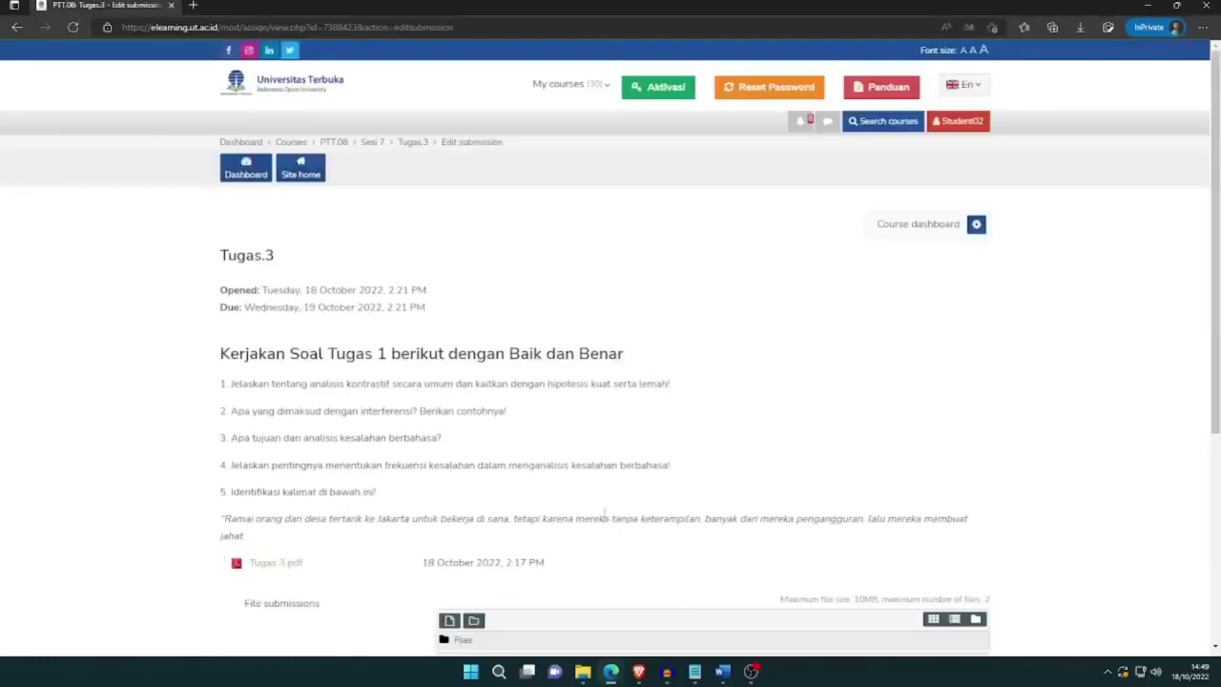
pyautogui.scroll(-4, 548, 381)
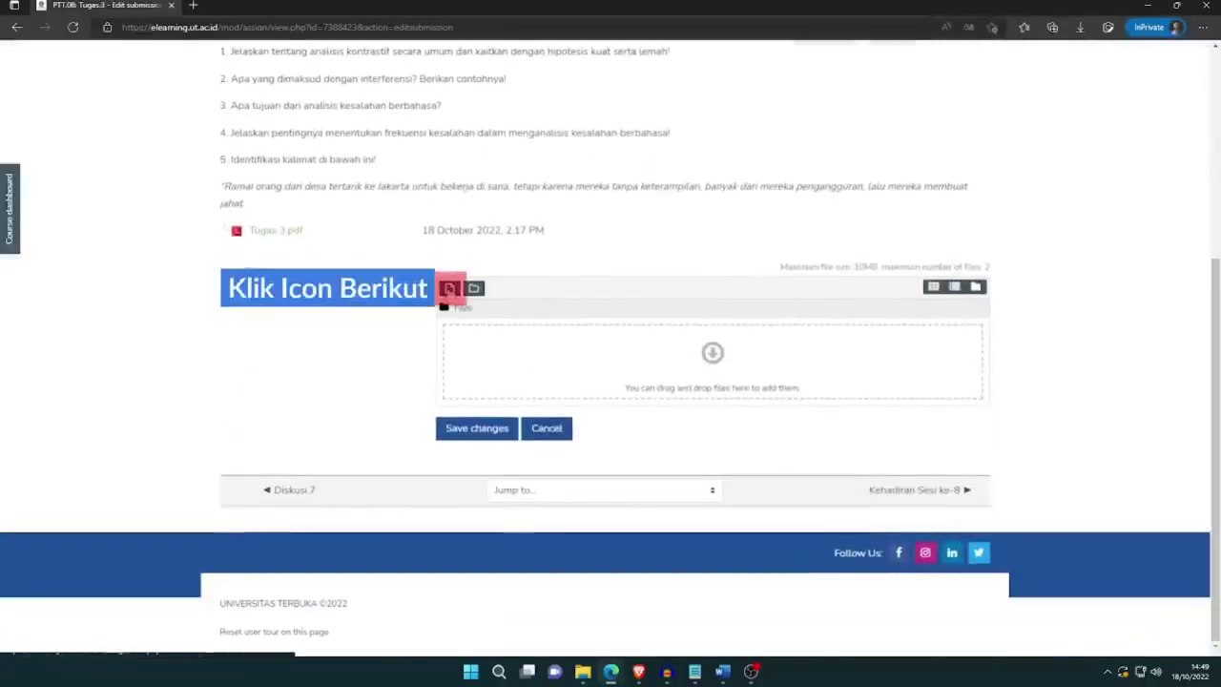
pyautogui.click(449, 288)
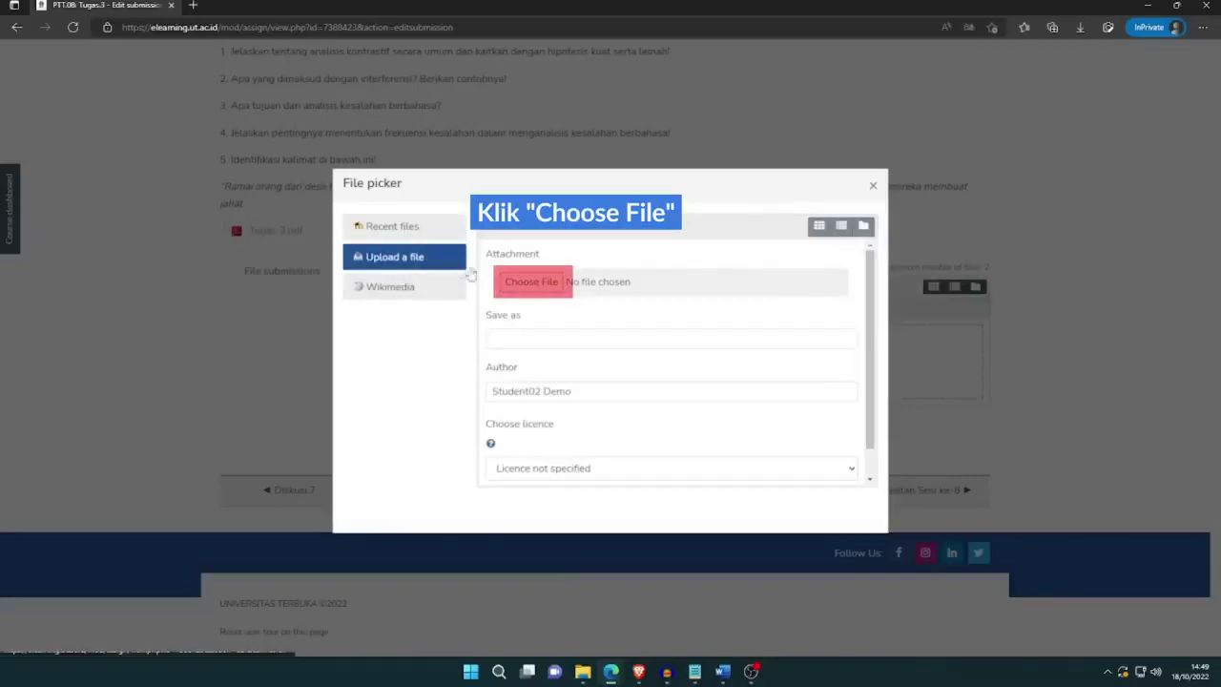
# - Choose the answer file Tugas 3 from the Tugas folder and upload it to the file submissions
pyautogui.click(531, 281)
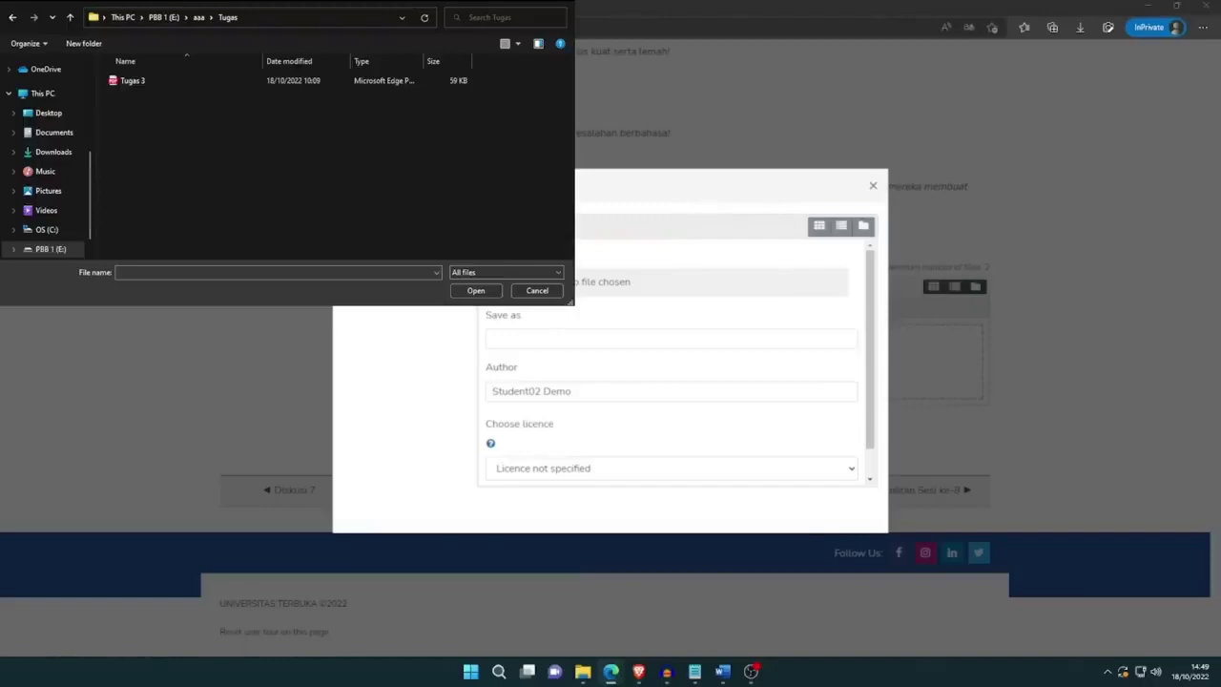
pyautogui.click(143, 83)
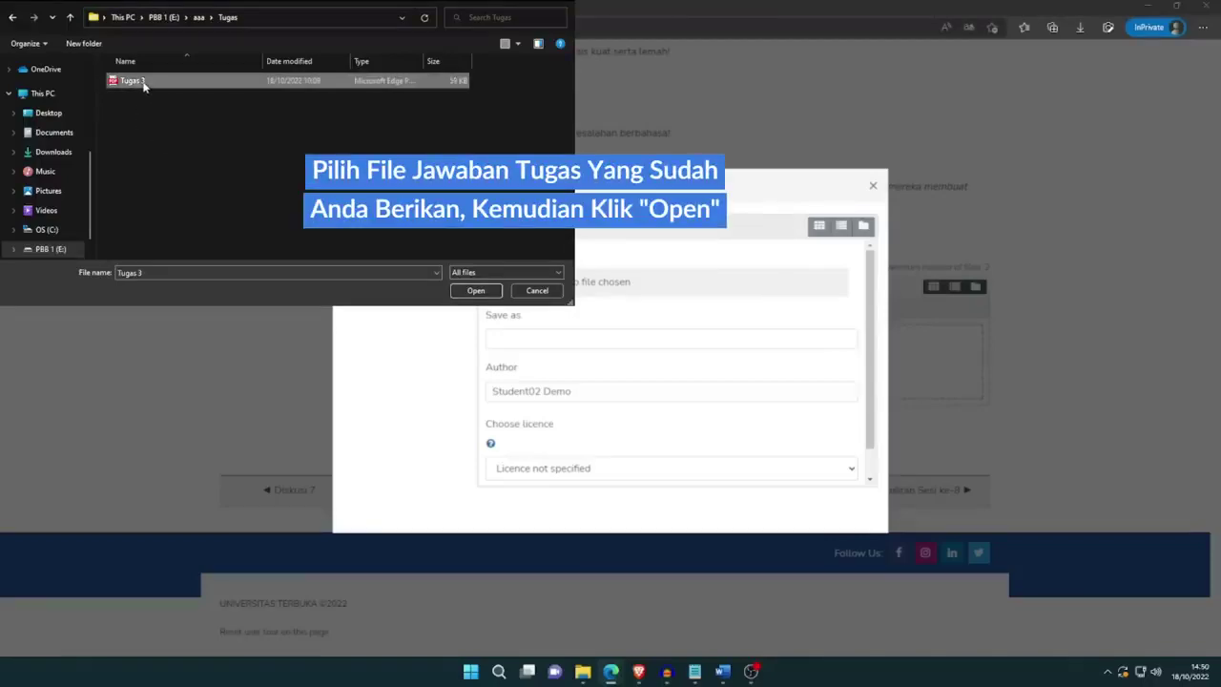
pyautogui.click(475, 290)
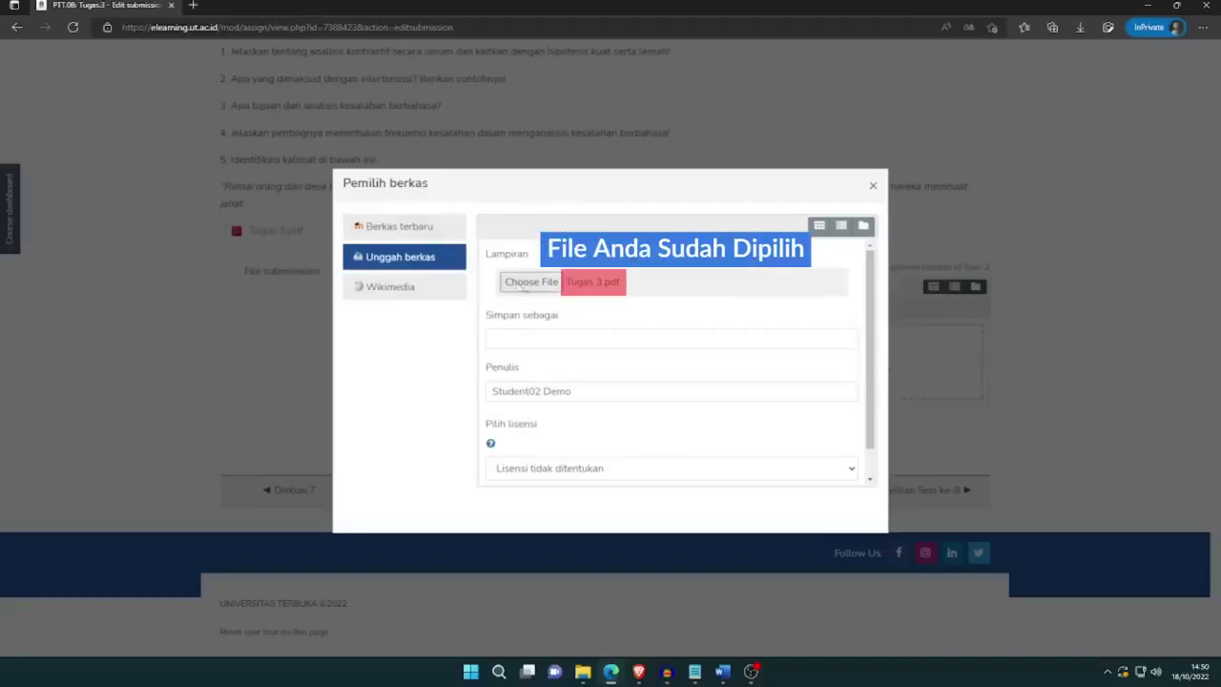
pyautogui.scroll(-1, 575, 309)
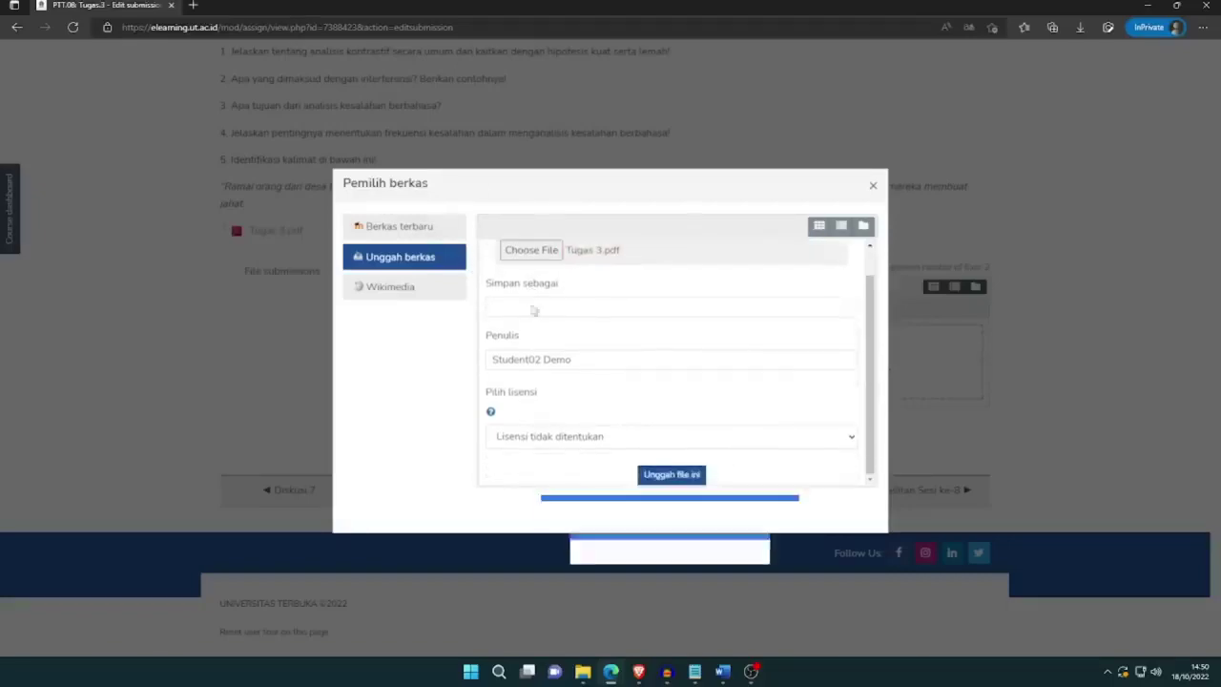
pyautogui.click(671, 475)
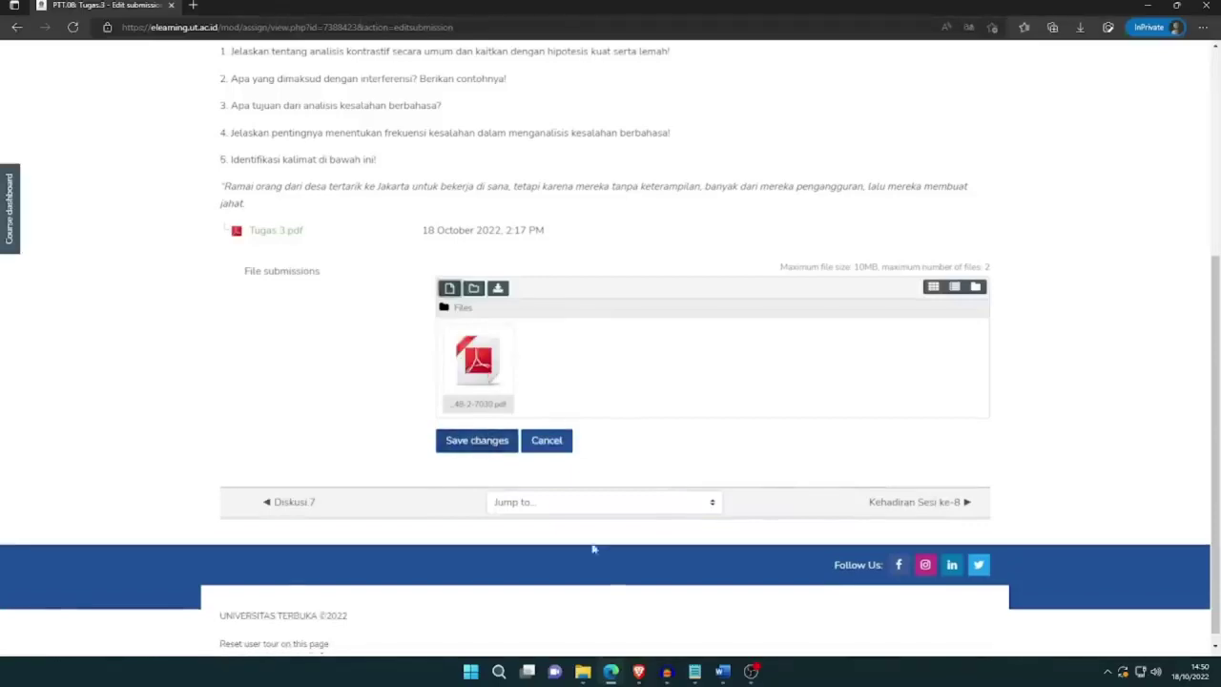
# - Save the Tugas.3 submission and check the submitted file in the submission status
pyautogui.scroll(-1, 511, 489)
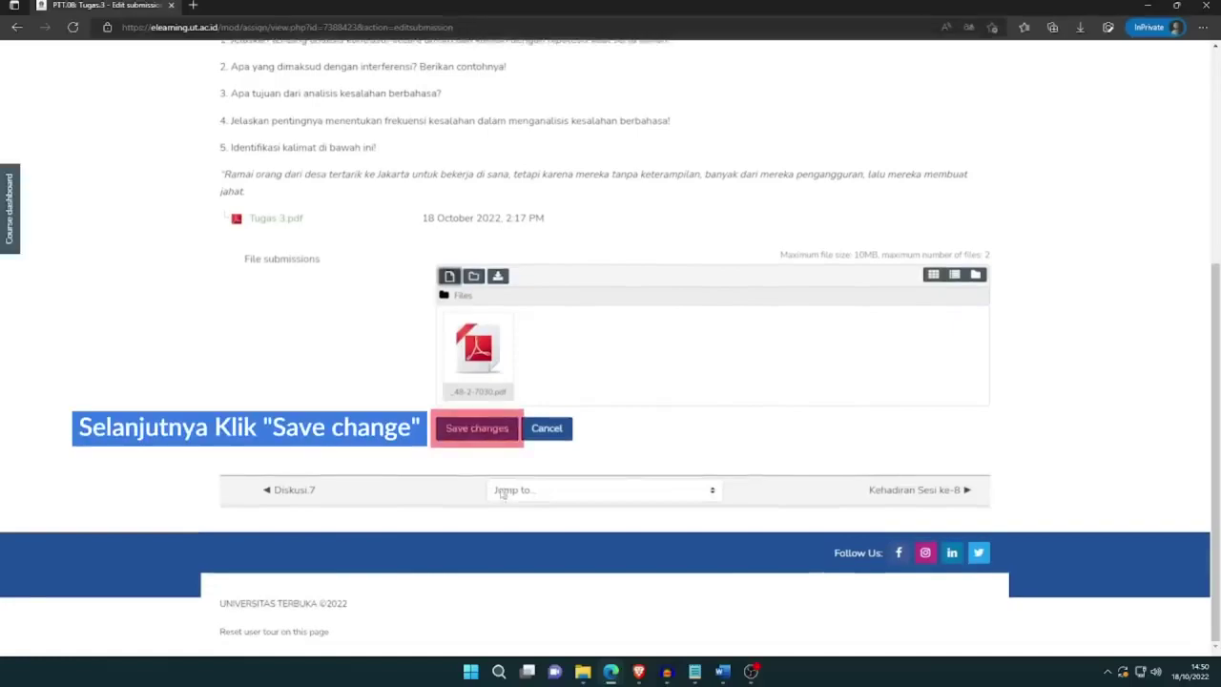
pyautogui.click(499, 434)
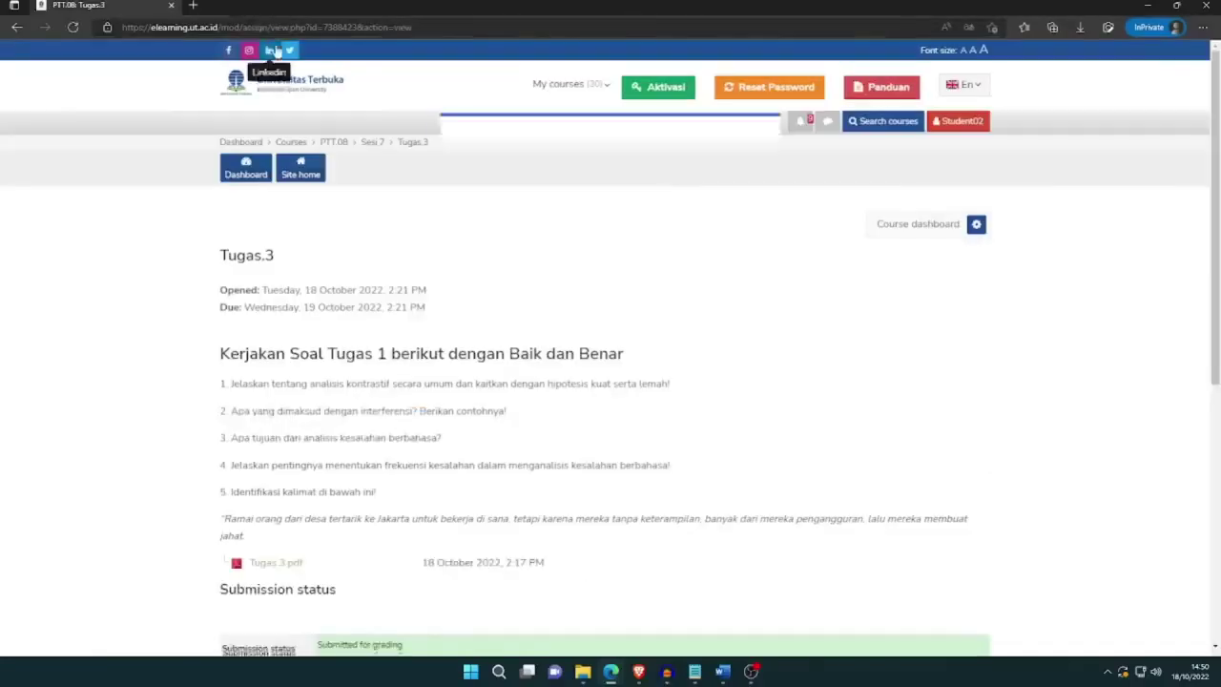
pyautogui.scroll(-5, 339, 280)
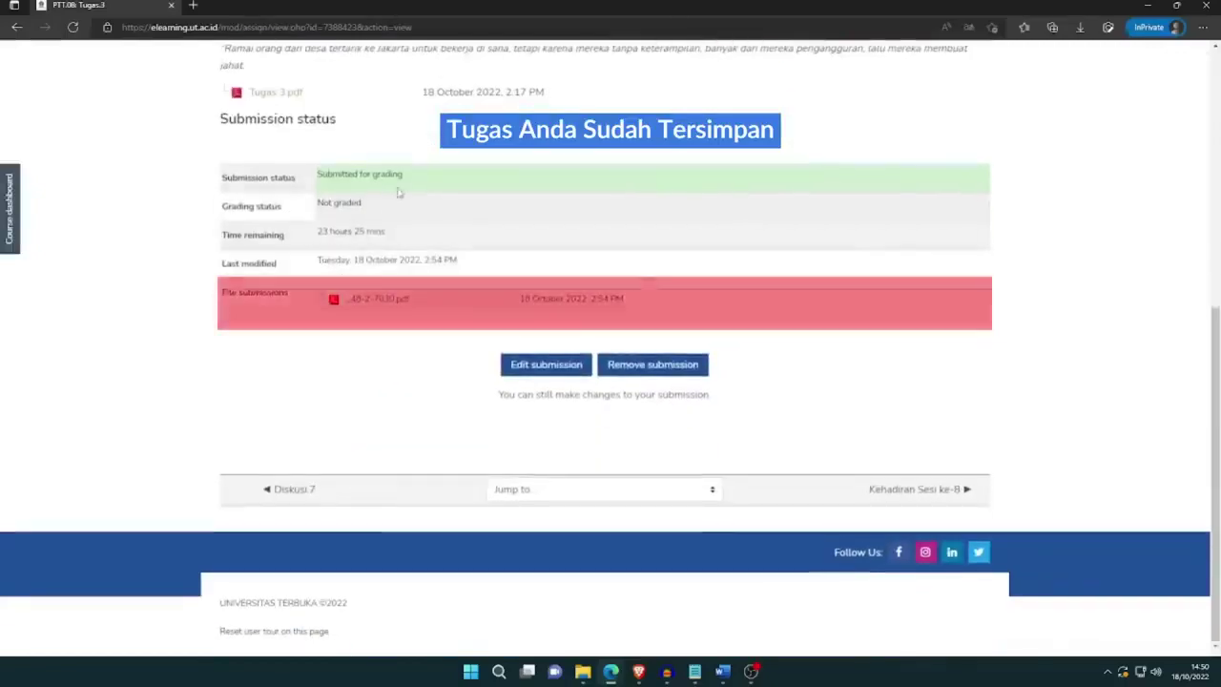
# - Reopen the Tugas.3 submission for editing, look over its uploaded file, and return to the Sesi 7 page
pyautogui.click(545, 365)
pyautogui.scroll(-3, 471, 239)
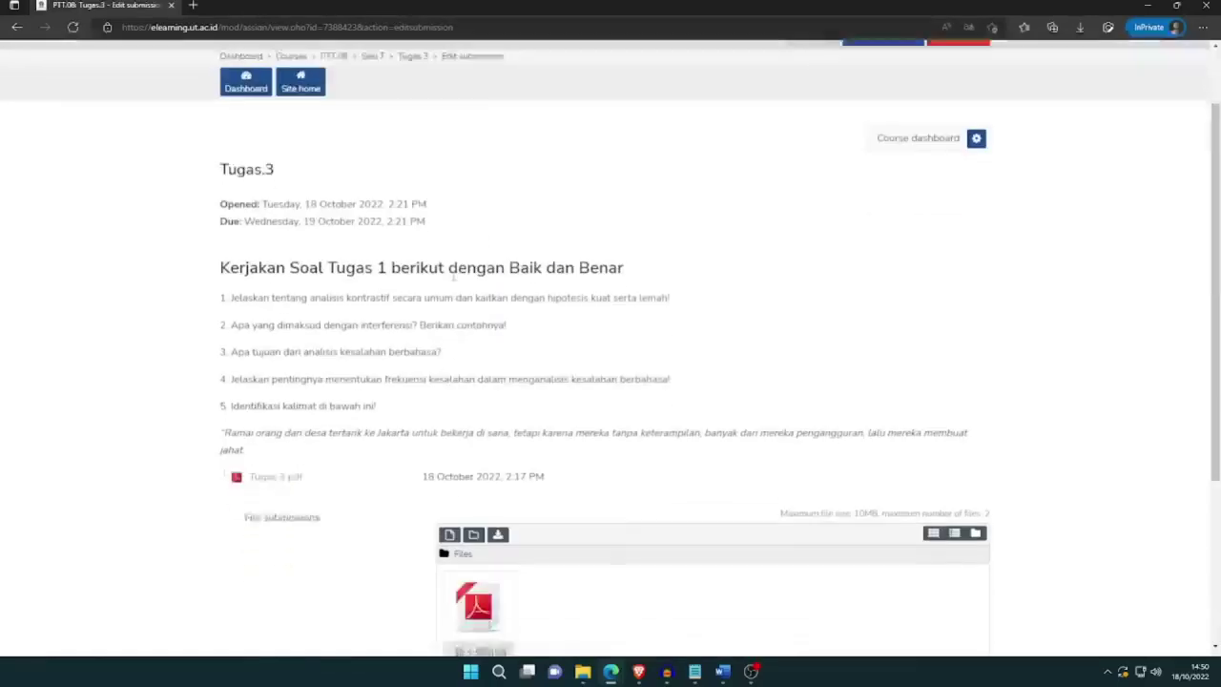
pyautogui.scroll(3, 482, 286)
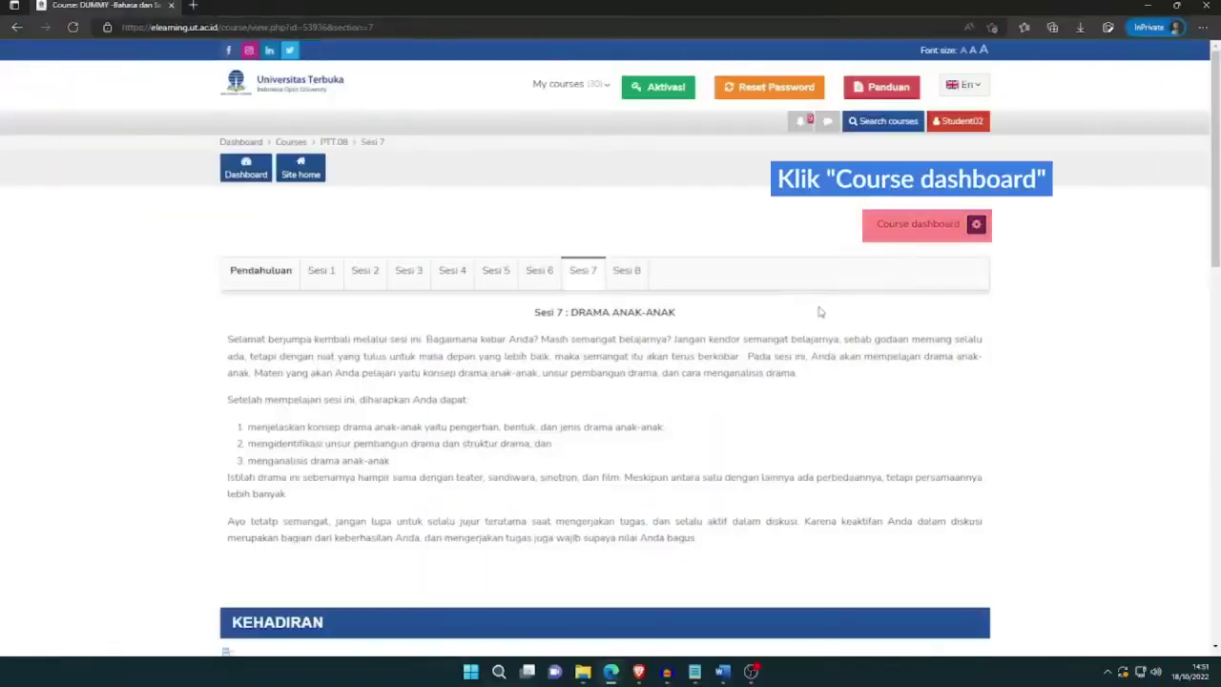
# - Open the course's grades from the course dashboard and check the attendance percentage for Kehadiran Sesi ke-7
pyautogui.click(923, 226)
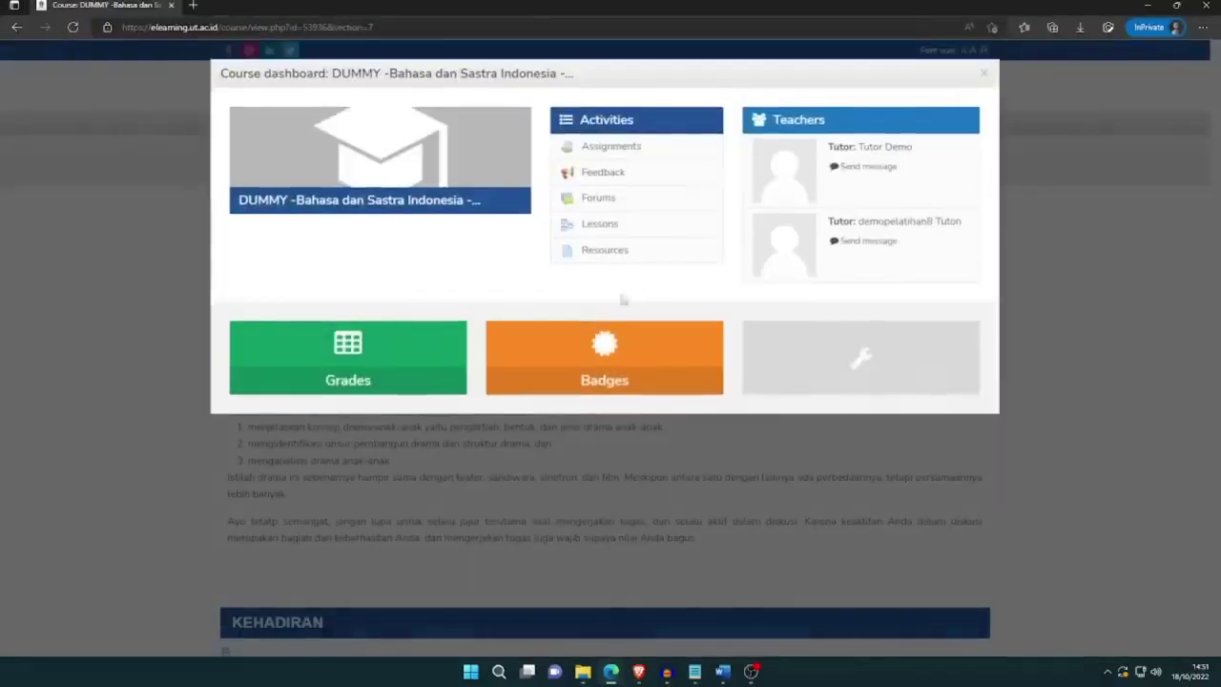
pyautogui.click(399, 353)
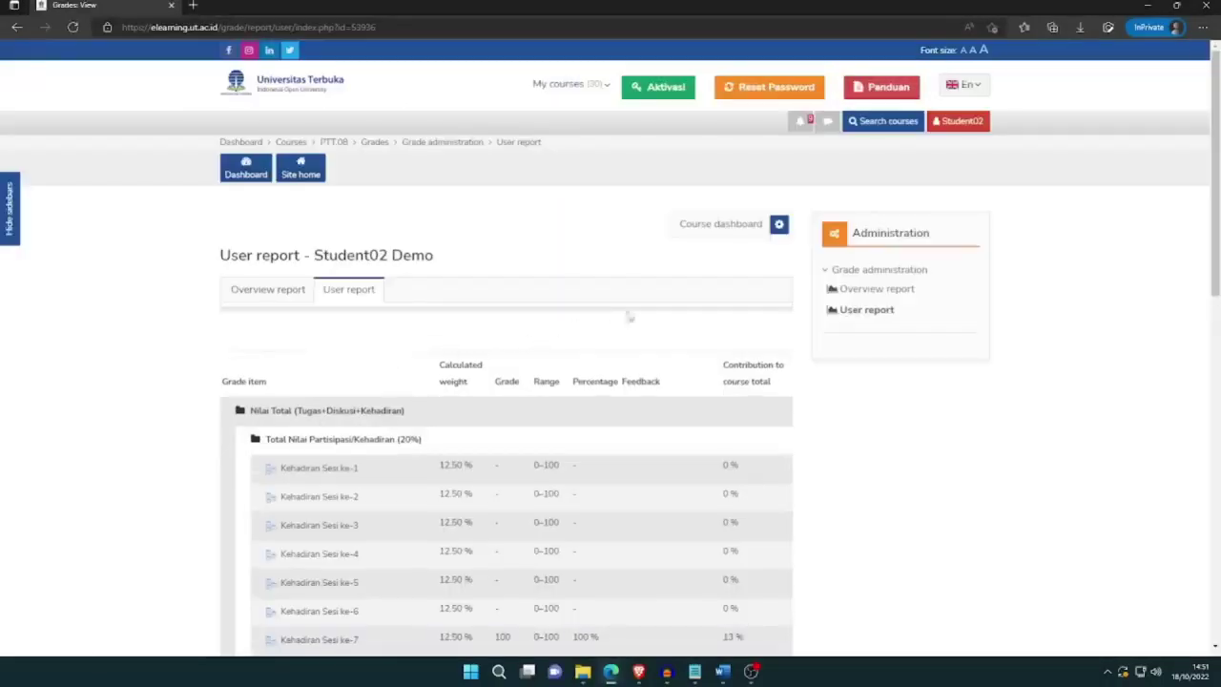
pyautogui.scroll(-2, 644, 368)
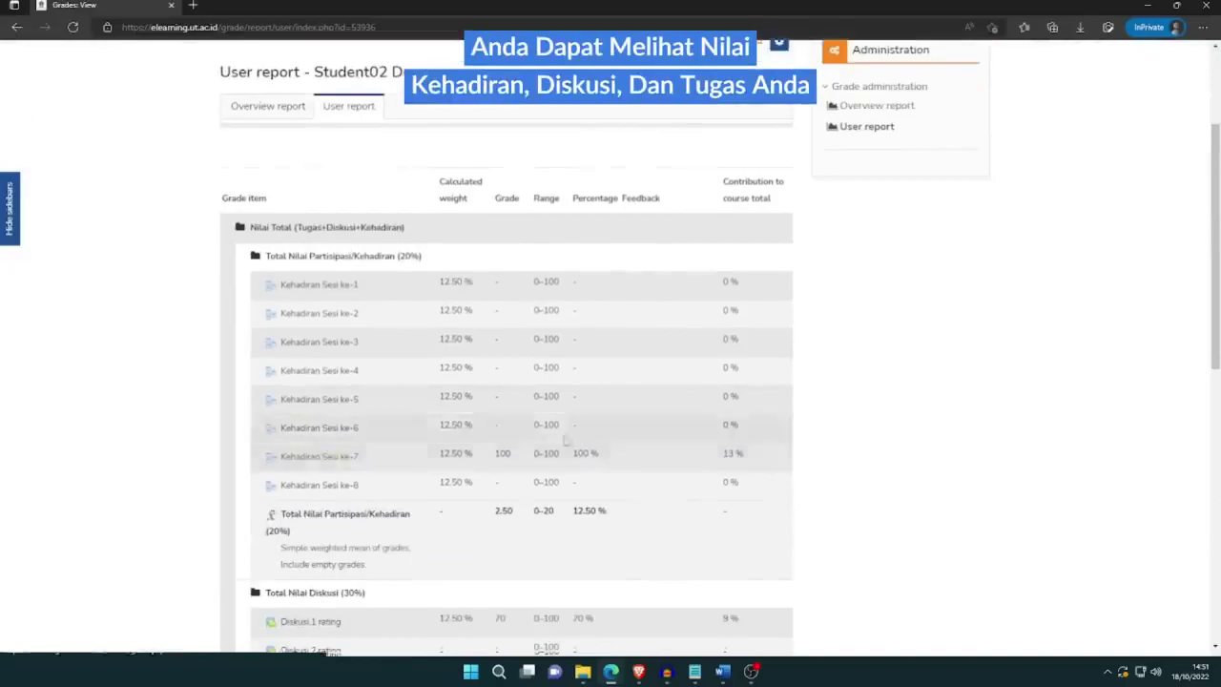
pyautogui.moveTo(572, 455); pyautogui.dragTo(608, 467)
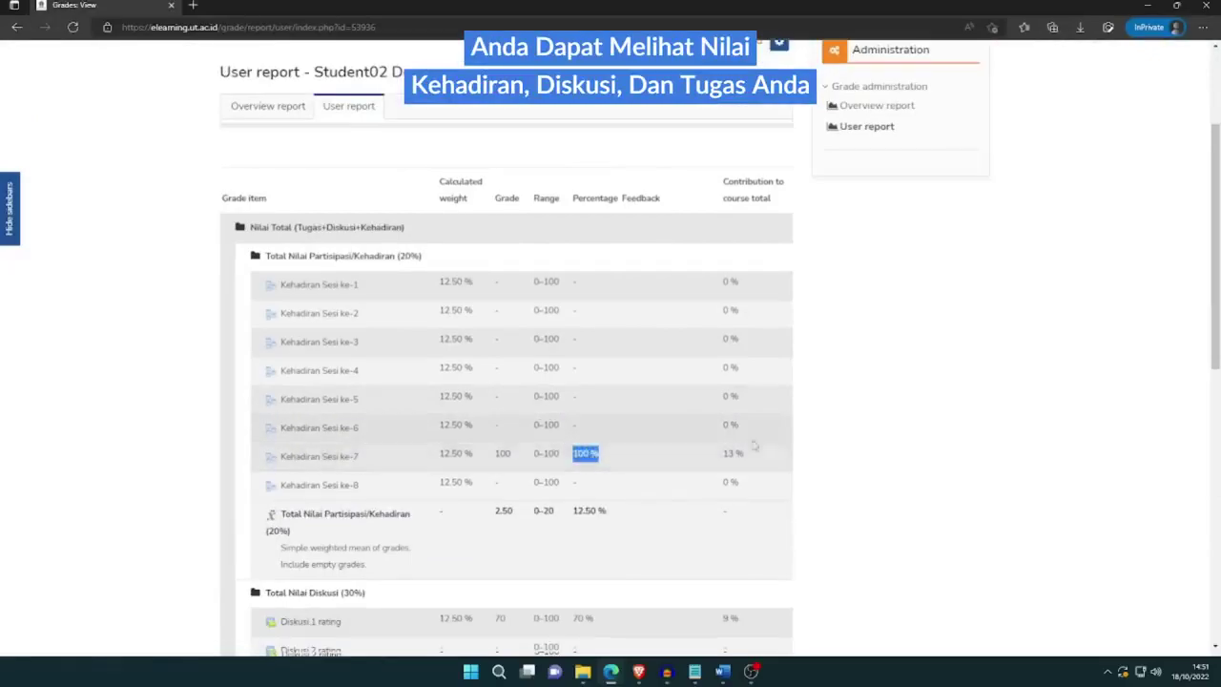
pyautogui.click(805, 462)
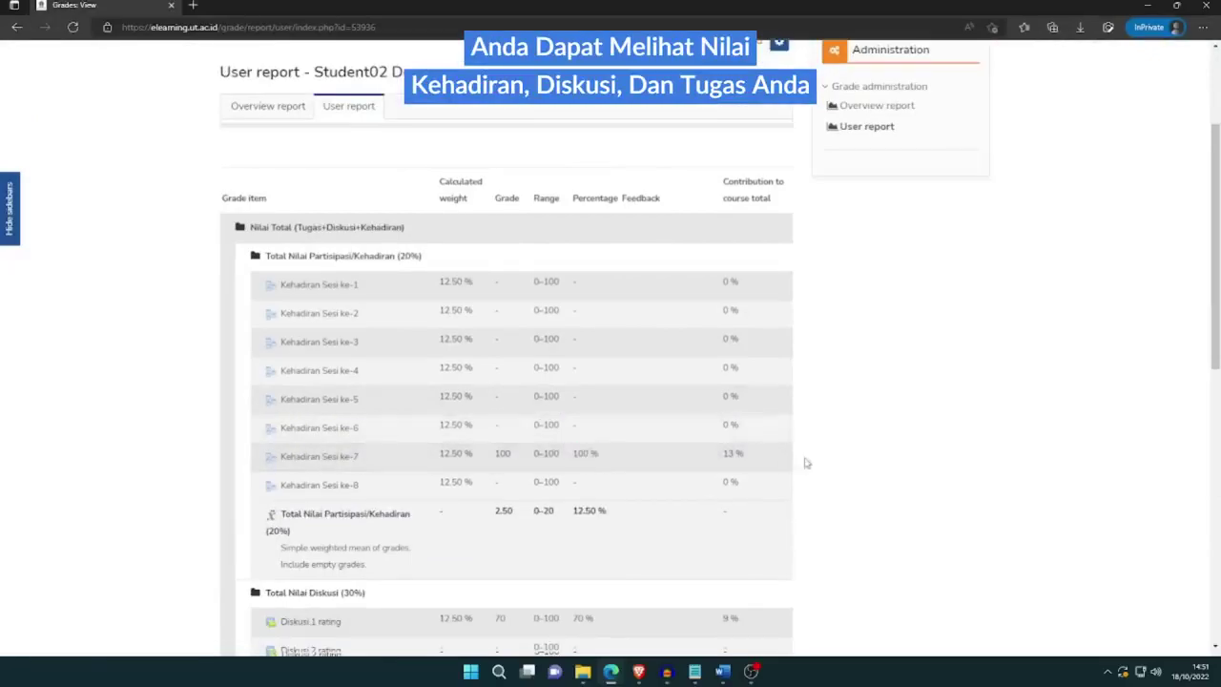
# - Check the Diskusi.1 and Tugas.1 percentages further down the user report
pyautogui.scroll(-5, 676, 461)
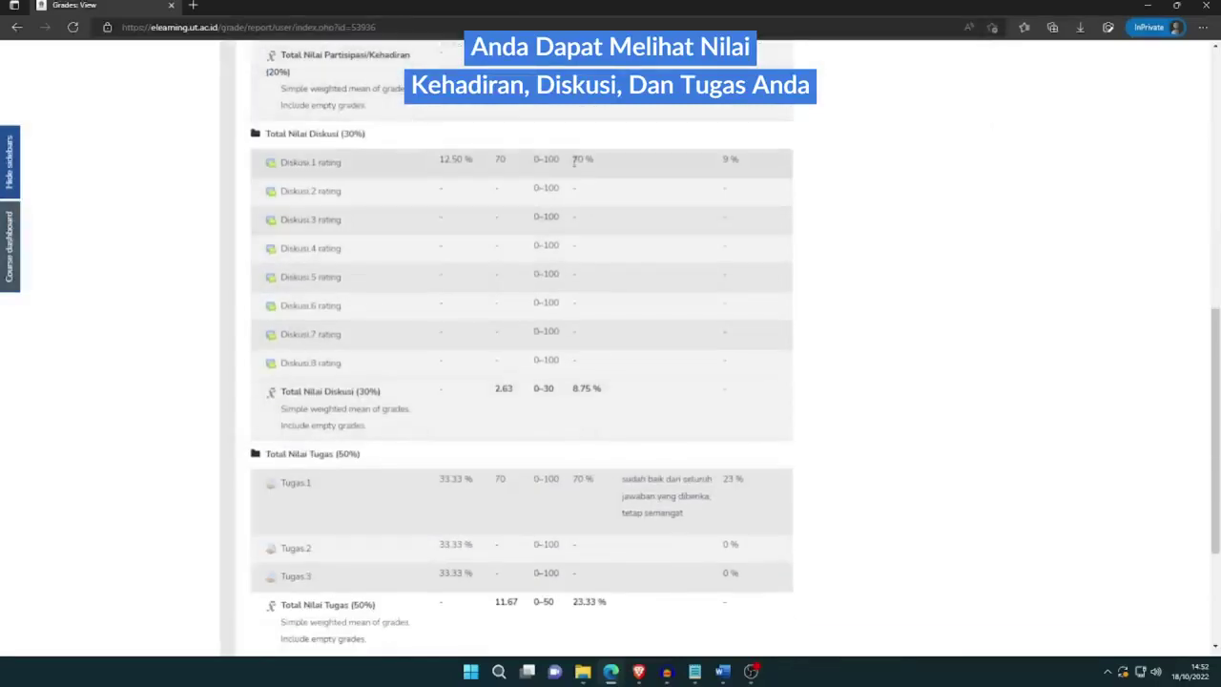
pyautogui.moveTo(574, 160); pyautogui.dragTo(595, 160)
pyautogui.click(902, 257)
pyautogui.scroll(-3, 830, 271)
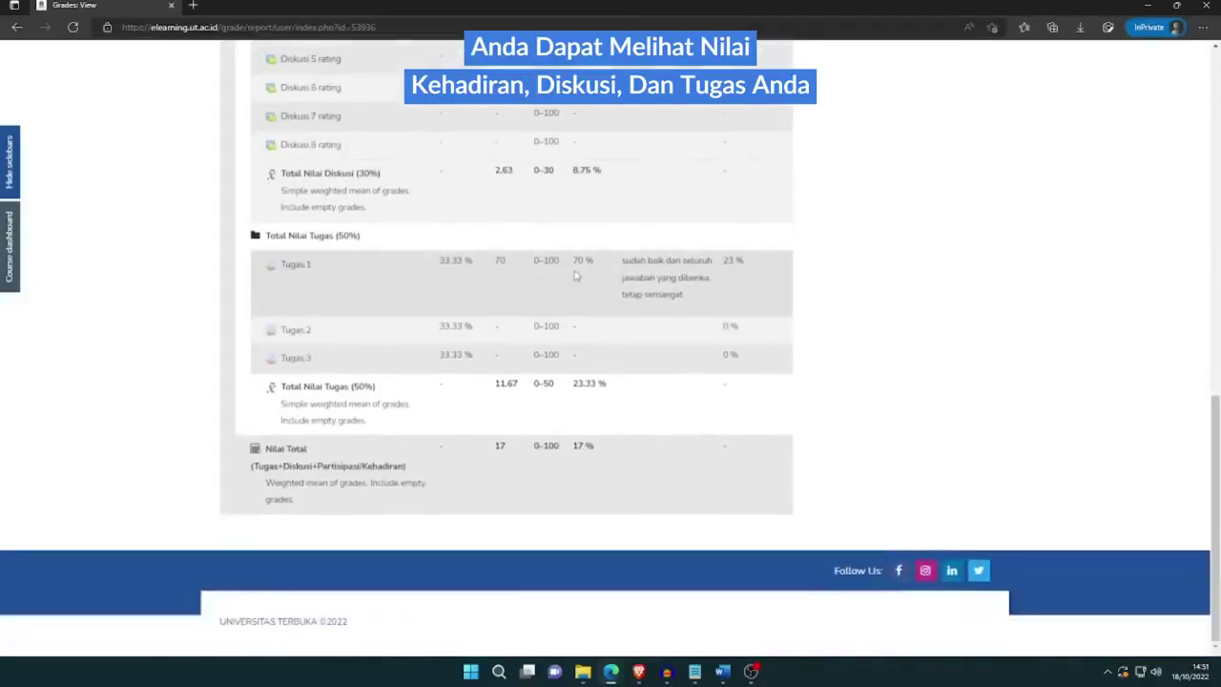
pyautogui.moveTo(574, 263); pyautogui.dragTo(597, 266)
pyautogui.click(909, 325)
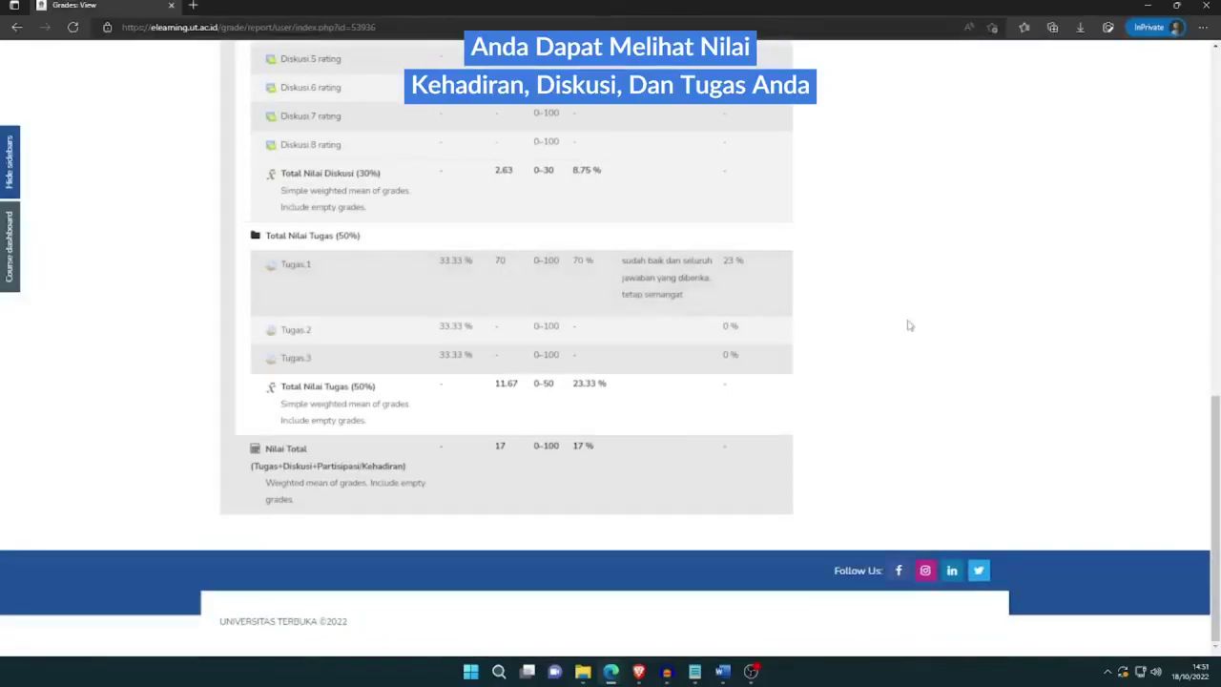